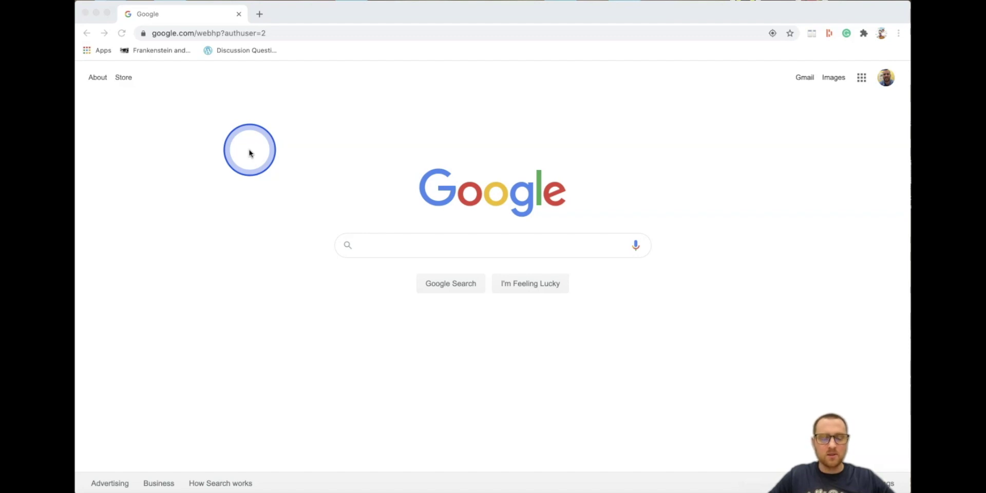
Check which Google account is signed in on the Google home page
{"action": "left_click", "coordinate": [811, 151]}
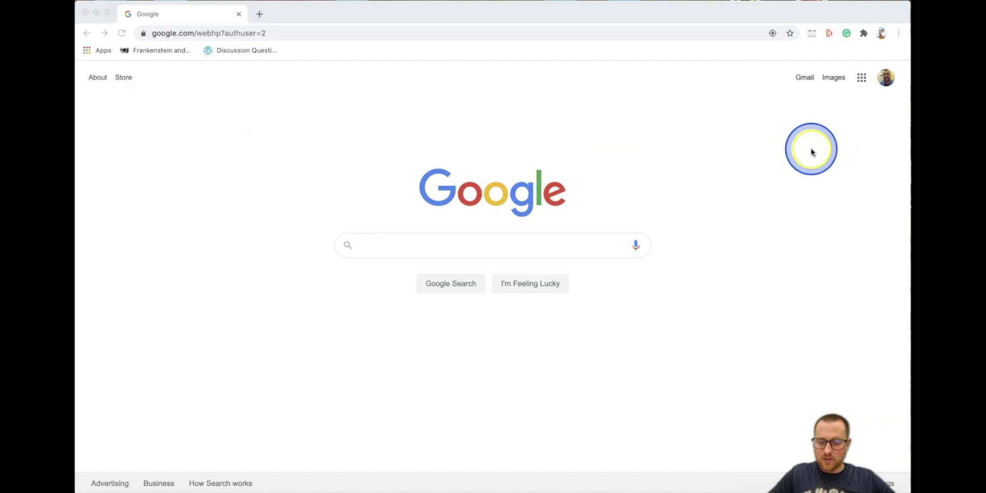
{"action": "key", "text": "super+equal"}
{"action": "key", "text": "super+equal"}
{"action": "key", "text": "super+equal"}
{"action": "key", "text": "super+equal"}
{"action": "key", "text": "super+equal"}
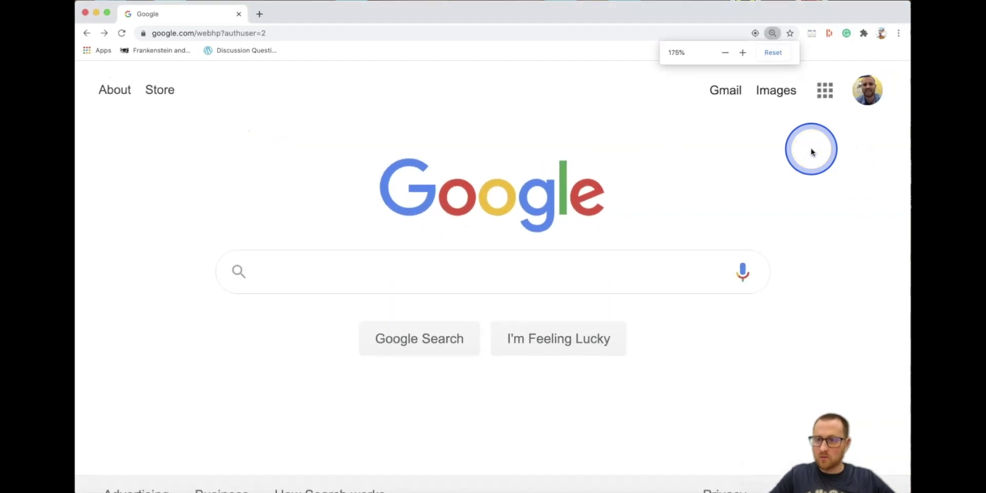
{"action": "left_click", "coordinate": [862, 101]}
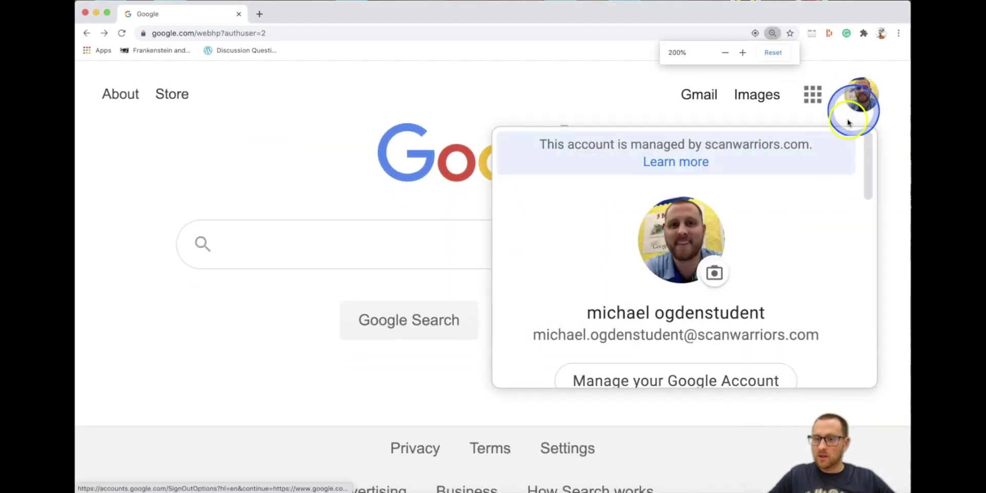
{"action": "scroll", "coordinate": [771, 225], "scroll_direction": "down", "scroll_amount": 2}
{"action": "left_click_drag", "start_coordinate": [541, 293], "coordinate": [818, 288]}
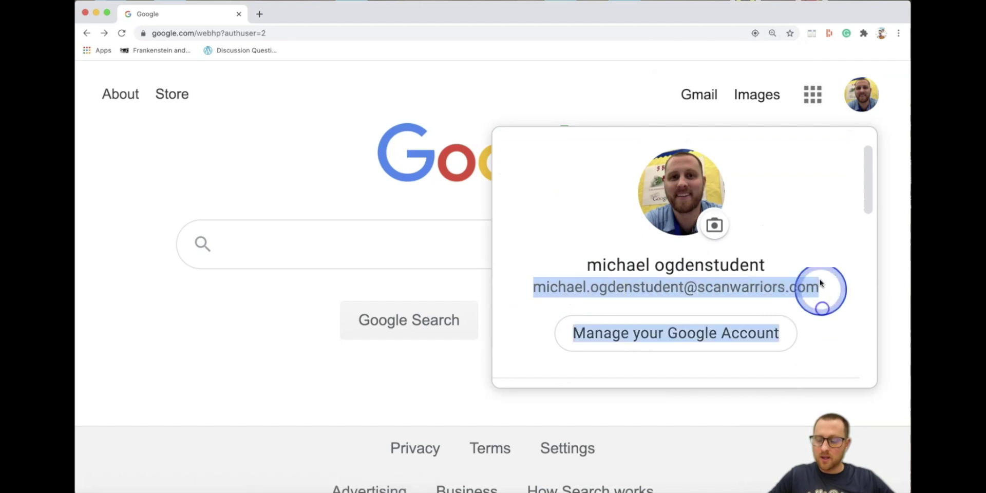
{"action": "left_click", "coordinate": [817, 275]}
Open the assignment "Google Sheets - Pixel Art Part 1" from the Tutorial Video Class (Fake Class) in Google Classroom
{"action": "left_click", "coordinate": [799, 94]}
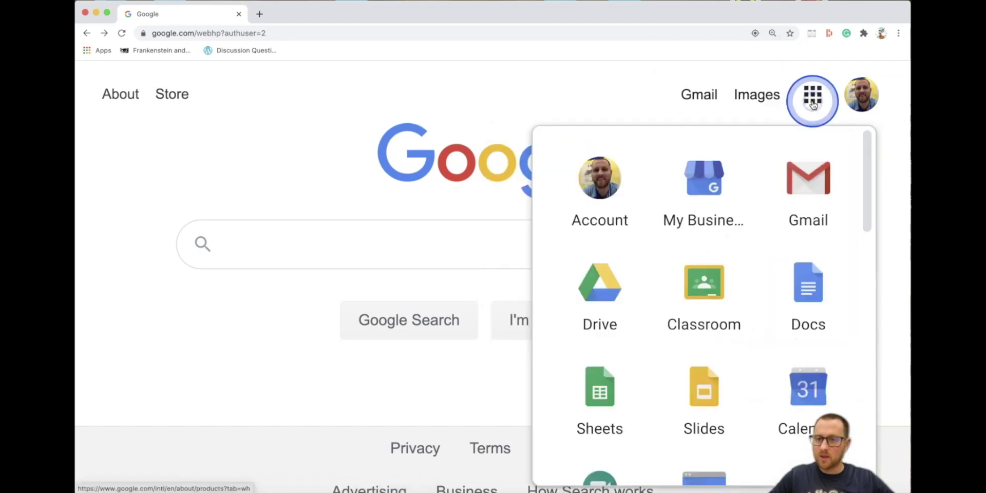
{"action": "left_click", "coordinate": [703, 282]}
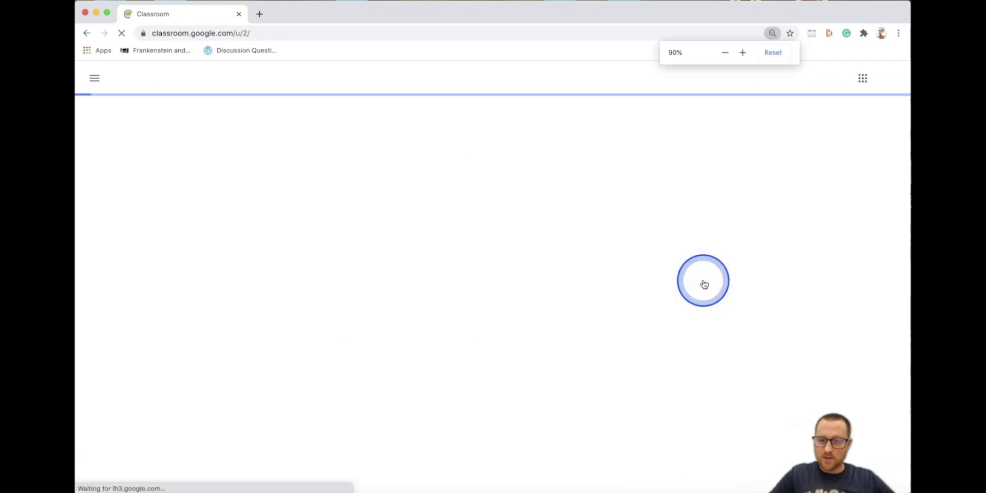
{"action": "key", "text": "super+equal"}
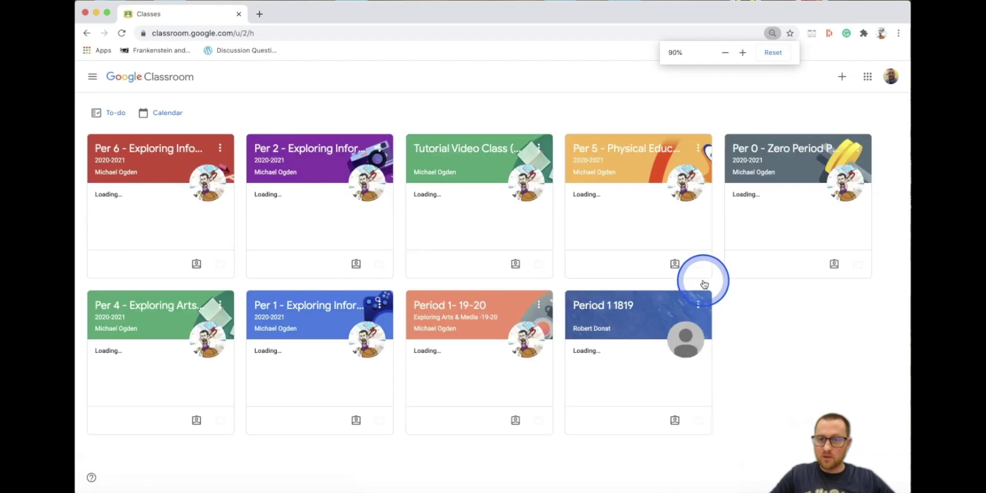
{"action": "key", "text": "super+equal"}
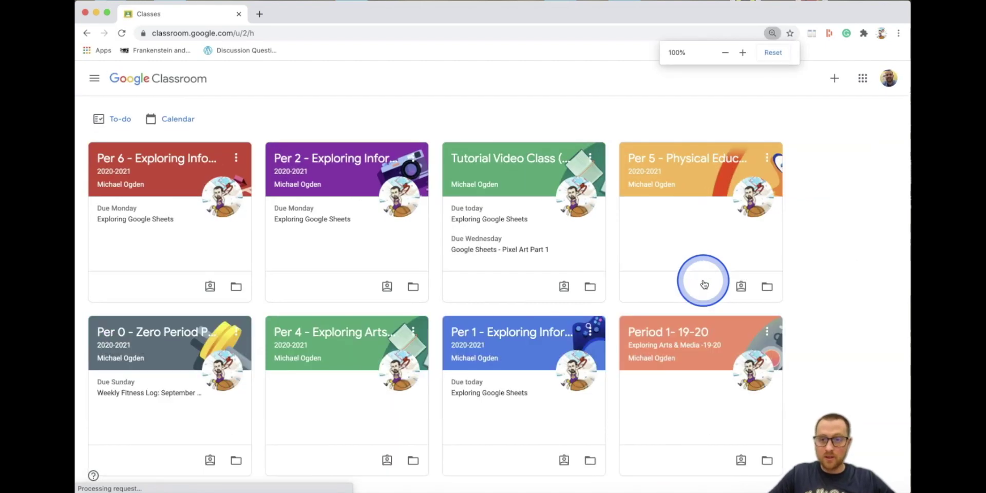
{"action": "left_click", "coordinate": [497, 158]}
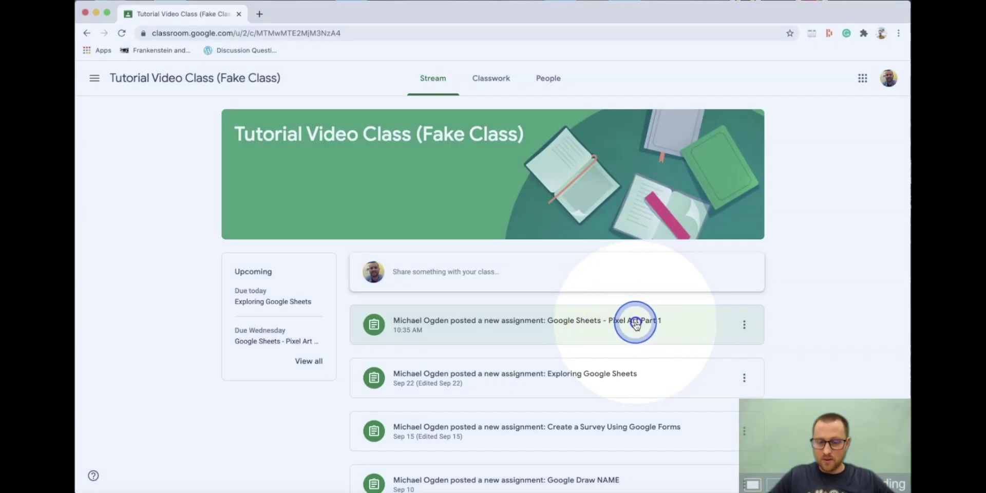
{"action": "left_click", "coordinate": [636, 323]}
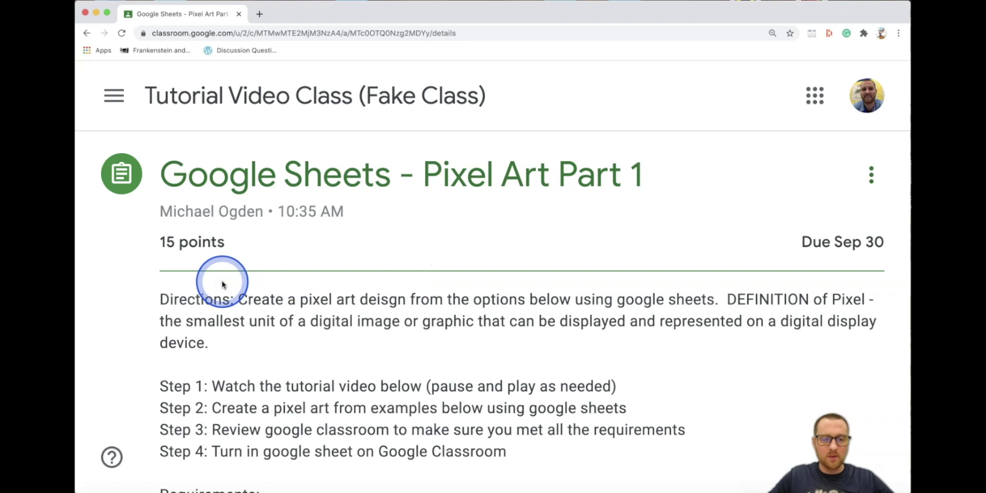
Read the assignment's point value, its directions and the definition of a pixel
{"action": "left_click", "coordinate": [180, 243]}
{"action": "left_click_drag", "start_coordinate": [166, 302], "coordinate": [424, 301]}
{"action": "left_click", "coordinate": [327, 304]}
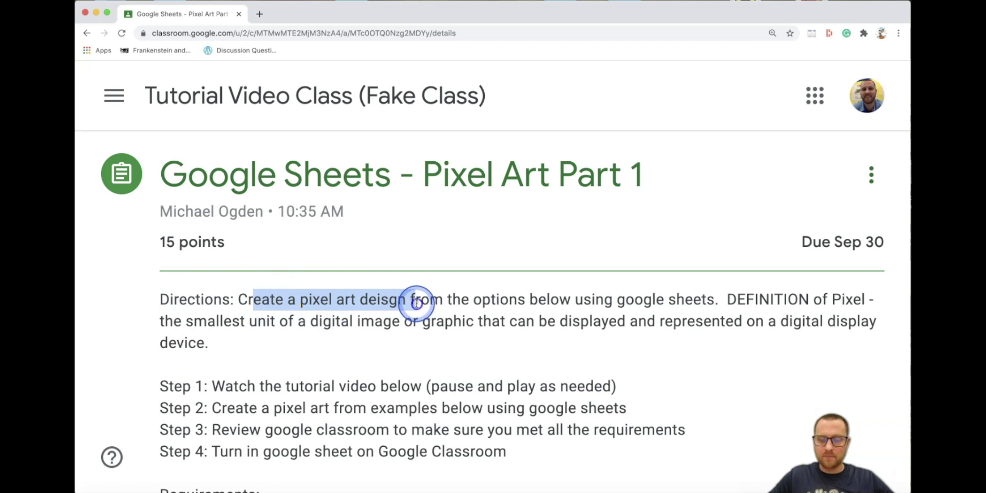
{"action": "left_click", "coordinate": [532, 296]}
{"action": "left_click", "coordinate": [594, 291]}
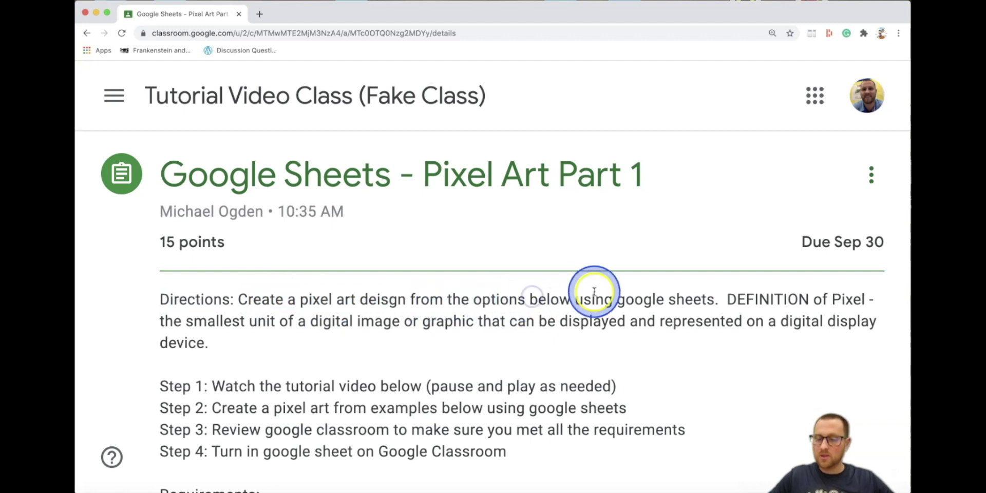
{"action": "scroll", "coordinate": [760, 305], "scroll_direction": "down", "scroll_amount": 2}
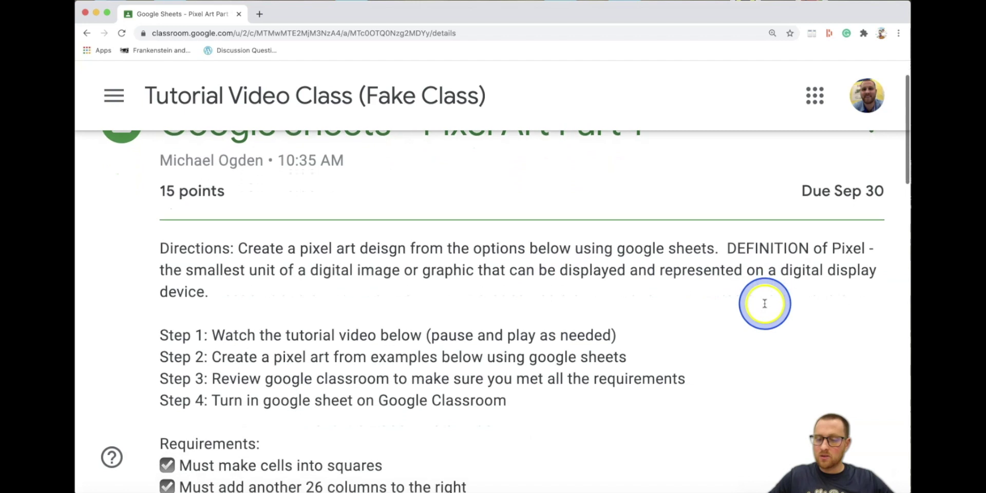
{"action": "left_click", "coordinate": [727, 247]}
{"action": "left_click_drag", "start_coordinate": [727, 247], "coordinate": [881, 273]}
{"action": "left_click", "coordinate": [415, 241]}
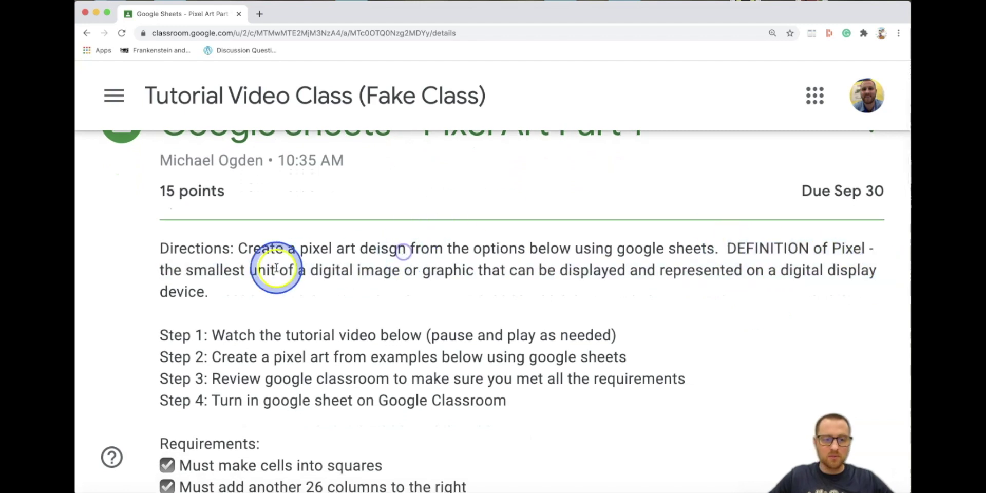
{"action": "left_click", "coordinate": [274, 275]}
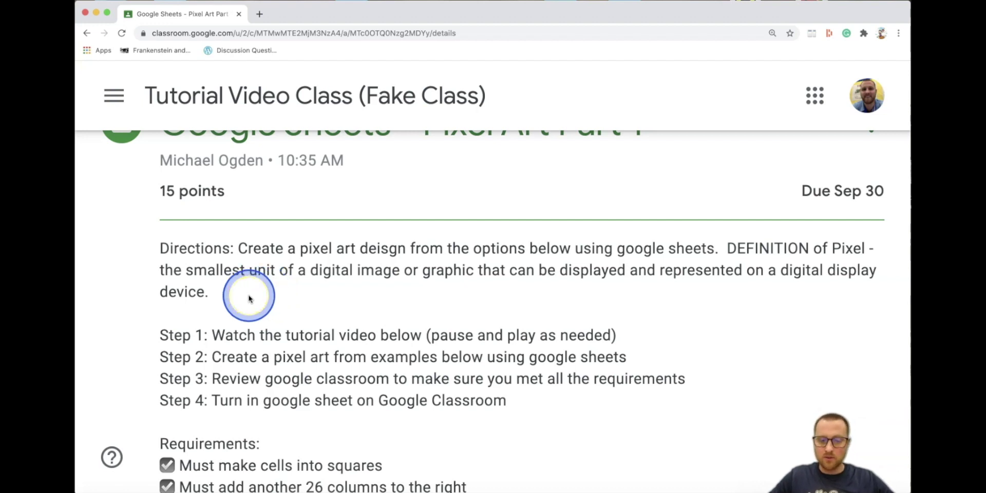
Read Steps 1 to 4 of the assignment, from watching the tutorial video to turning in the sheet
{"action": "scroll", "coordinate": [249, 298], "scroll_direction": "down", "scroll_amount": 2}
{"action": "left_click_drag", "start_coordinate": [170, 281], "coordinate": [483, 384]}
{"action": "left_click", "coordinate": [483, 384]}
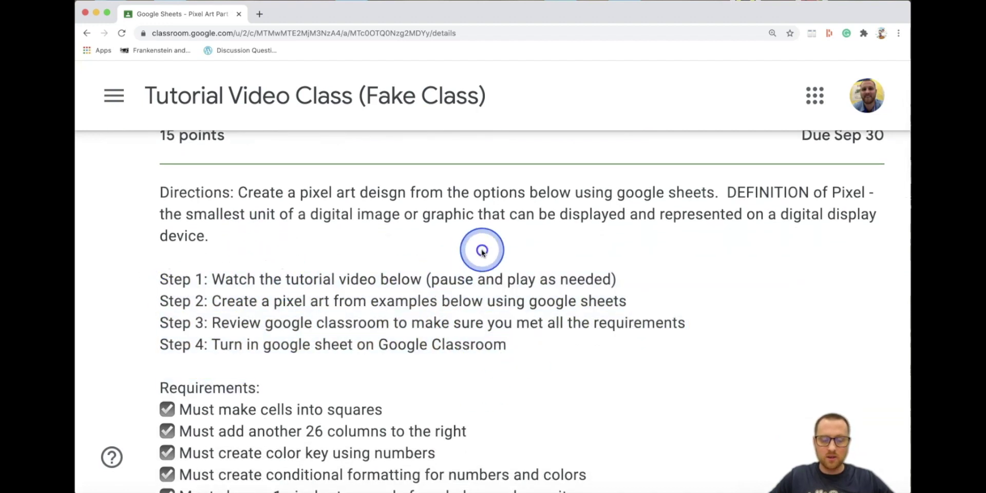
{"action": "left_click_drag", "start_coordinate": [228, 301], "coordinate": [421, 301]}
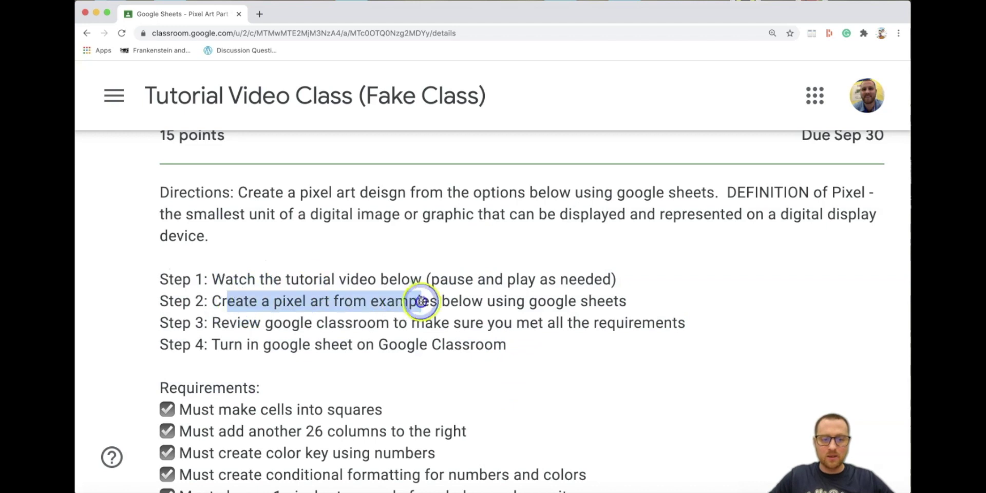
{"action": "left_click", "coordinate": [452, 278]}
{"action": "scroll", "coordinate": [493, 281], "scroll_direction": "down", "scroll_amount": 1}
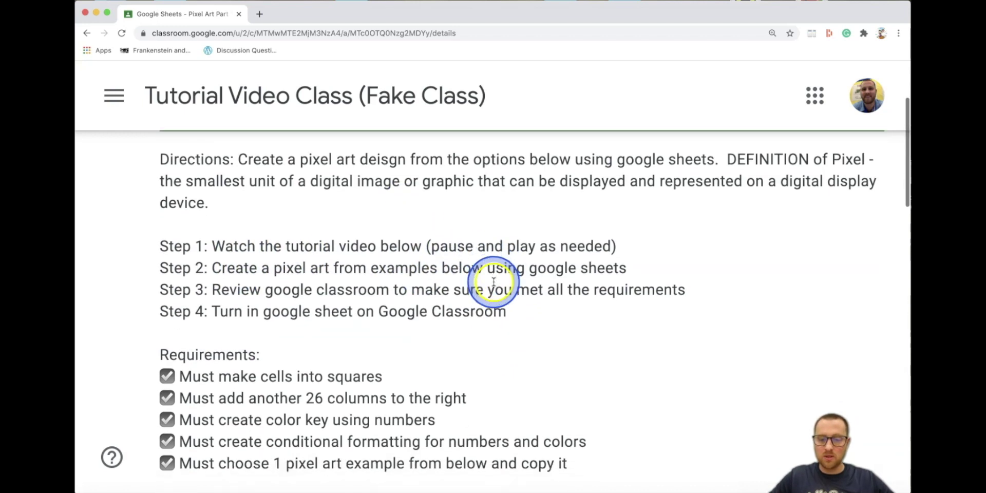
{"action": "left_click_drag", "start_coordinate": [211, 291], "coordinate": [612, 302]}
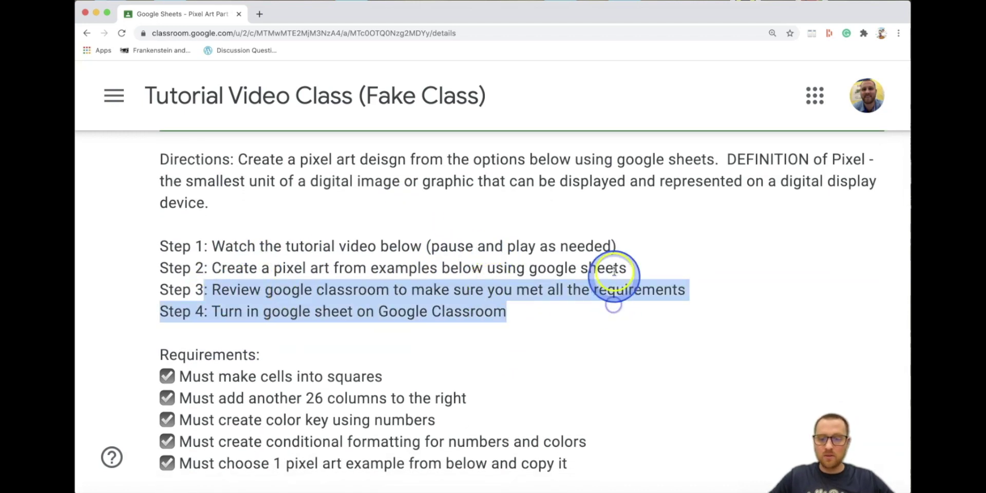
{"action": "left_click", "coordinate": [615, 270]}
{"action": "left_click_drag", "start_coordinate": [221, 314], "coordinate": [568, 312]}
{"action": "left_click", "coordinate": [567, 310]}
Read the assignment requirements on square cells, 26 additional columns and a color key using numbers
{"action": "scroll", "coordinate": [566, 308], "scroll_direction": "down", "scroll_amount": 5}
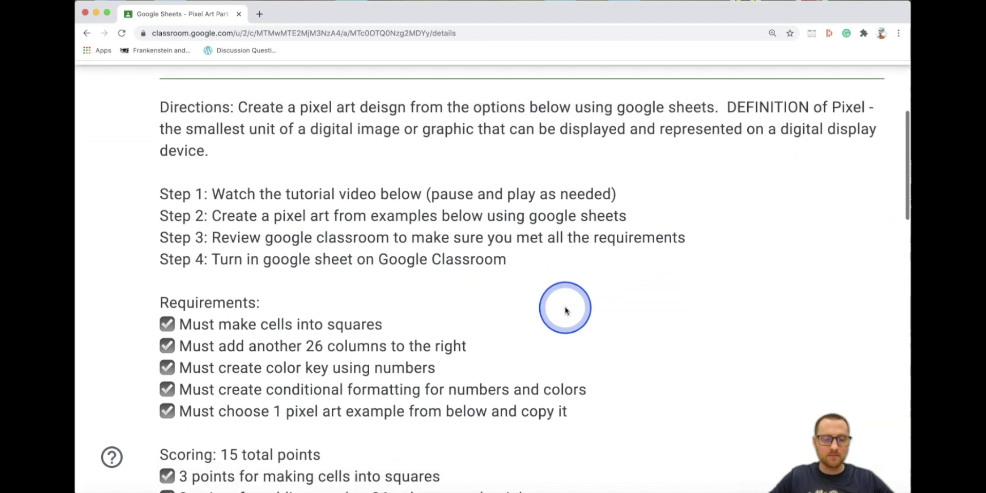
{"action": "left_click", "coordinate": [188, 229]}
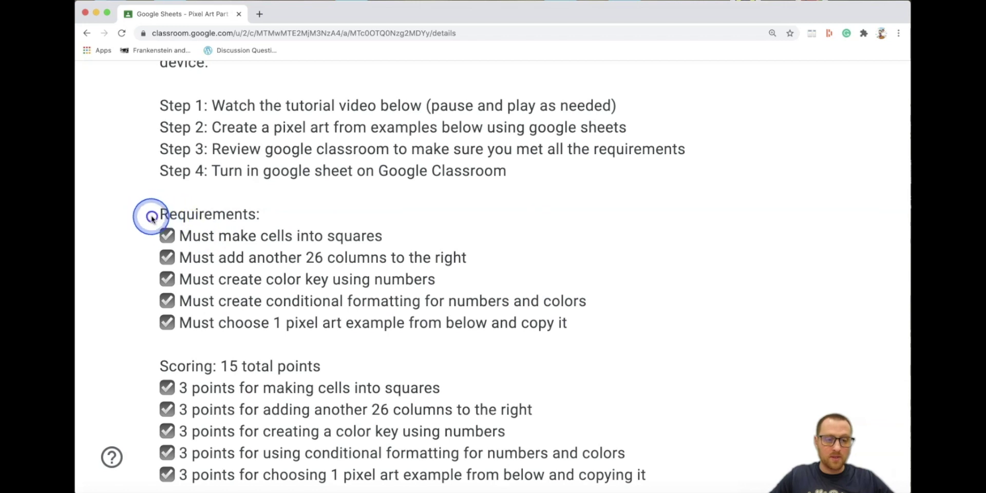
{"action": "left_click_drag", "start_coordinate": [150, 214], "coordinate": [575, 323]}
{"action": "left_click", "coordinate": [582, 323]}
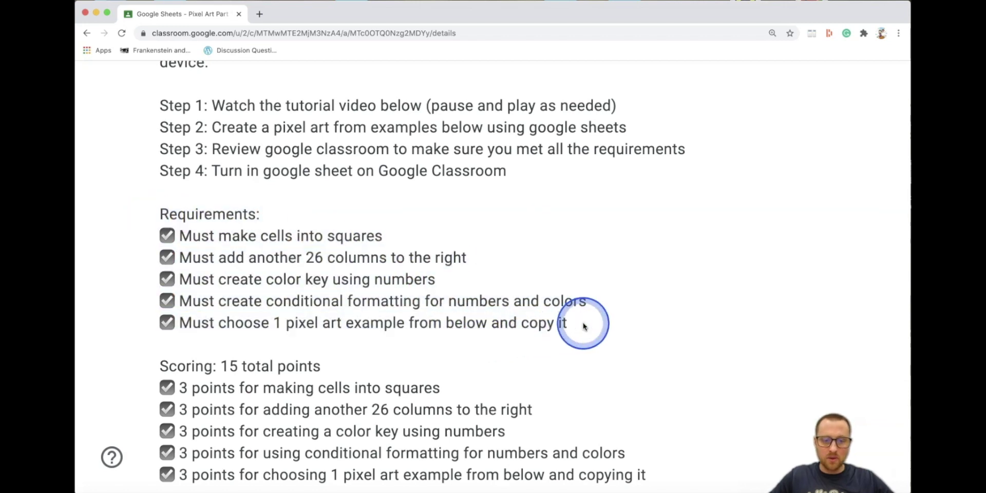
{"action": "left_click_drag", "start_coordinate": [200, 235], "coordinate": [323, 232]}
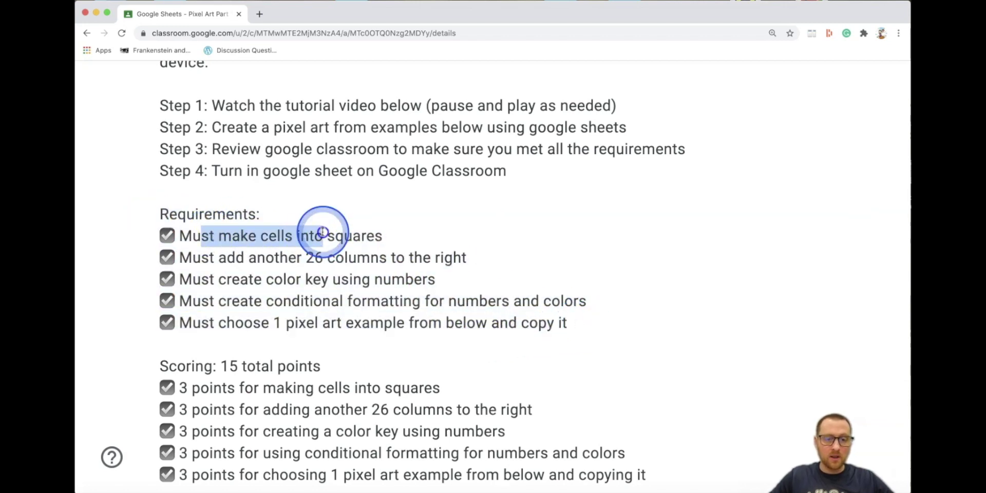
{"action": "left_click", "coordinate": [315, 193]}
{"action": "left_click_drag", "start_coordinate": [201, 235], "coordinate": [330, 229]}
{"action": "left_click", "coordinate": [313, 191]}
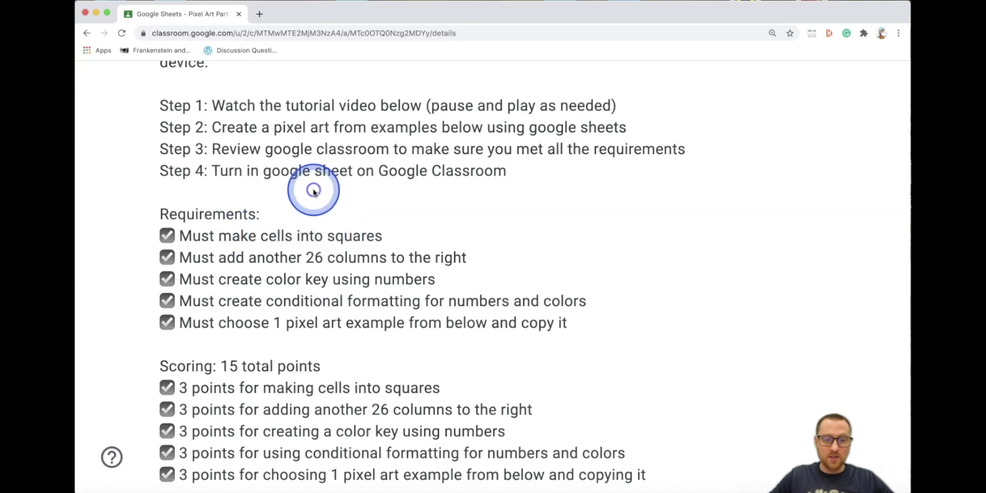
{"action": "left_click_drag", "start_coordinate": [247, 256], "coordinate": [418, 236]}
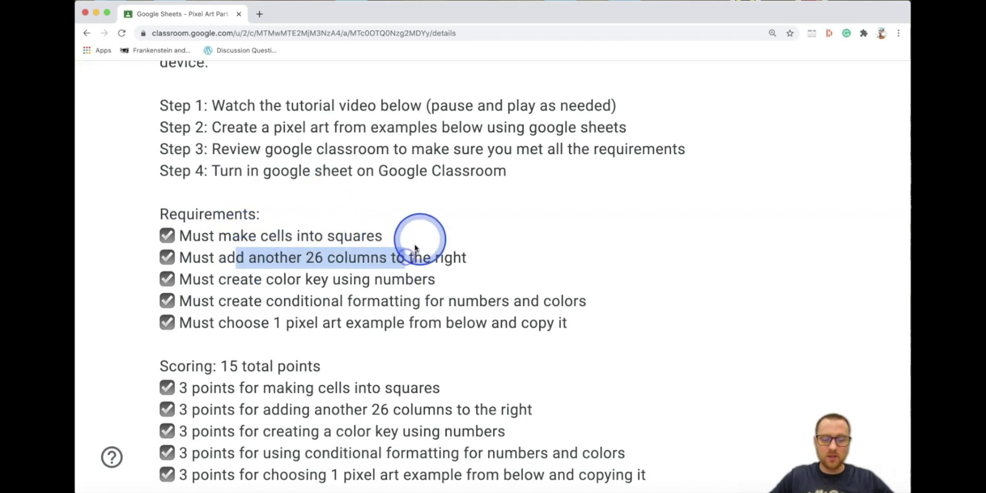
{"action": "left_click", "coordinate": [426, 232]}
{"action": "left_click_drag", "start_coordinate": [202, 278], "coordinate": [442, 280]}
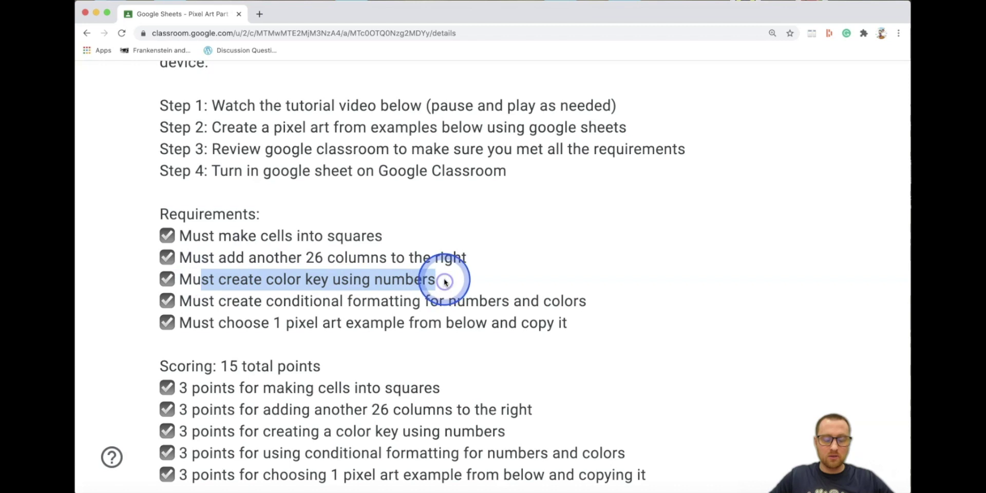
{"action": "left_click", "coordinate": [417, 185]}
{"action": "left_click", "coordinate": [365, 216]}
{"action": "left_click", "coordinate": [286, 267]}
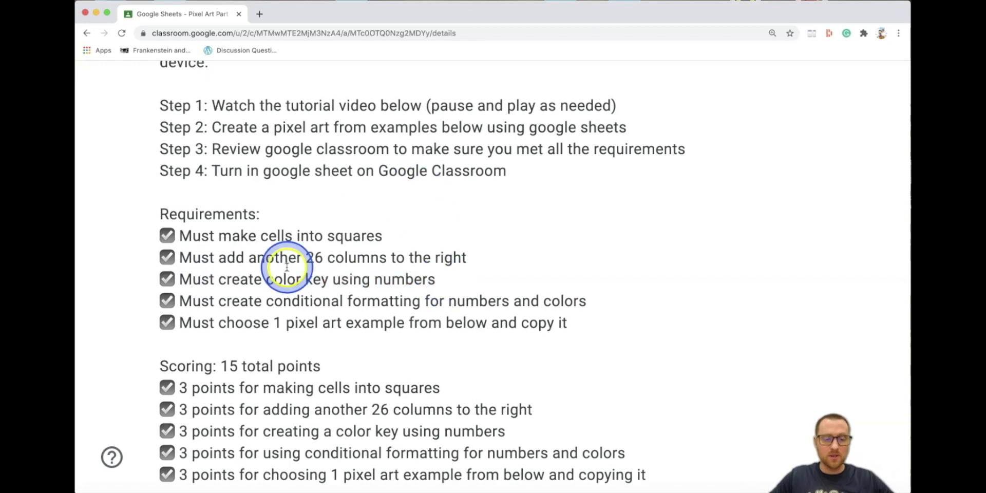
Read the requirements on conditional formatting and copying one pixel art example, and review the whole requirements list
{"action": "left_click_drag", "start_coordinate": [220, 301], "coordinate": [480, 301]}
{"action": "left_click", "coordinate": [506, 238]}
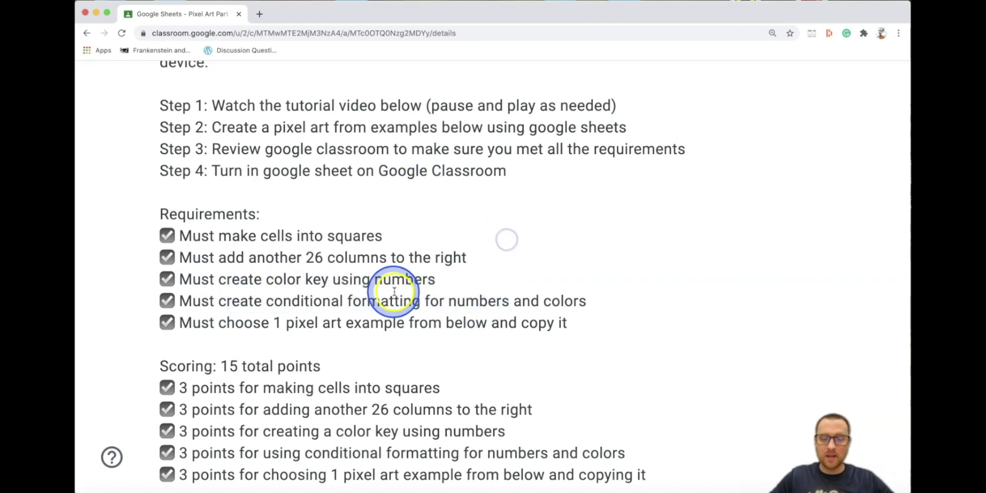
{"action": "left_click_drag", "start_coordinate": [394, 292], "coordinate": [535, 299]}
{"action": "left_click", "coordinate": [546, 267]}
{"action": "left_click_drag", "start_coordinate": [201, 319], "coordinate": [479, 322]}
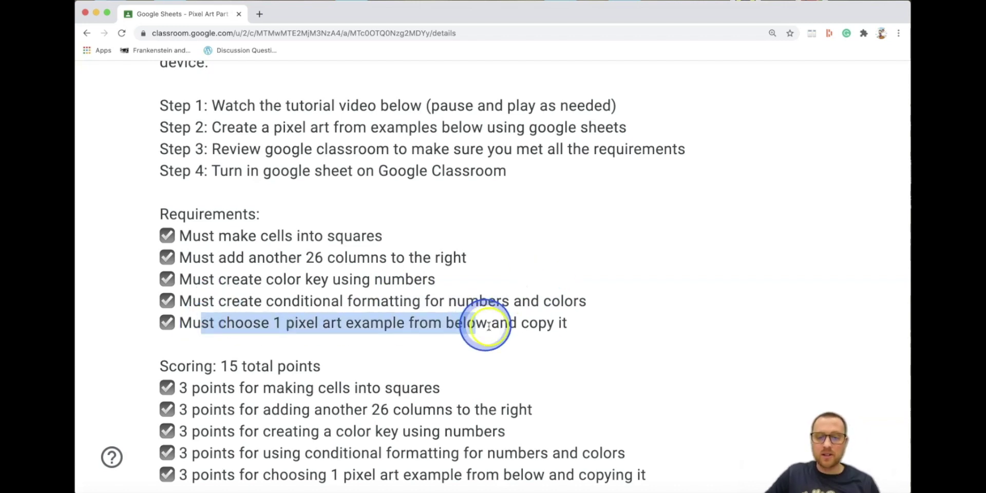
{"action": "left_click_drag", "start_coordinate": [496, 332], "coordinate": [511, 341]}
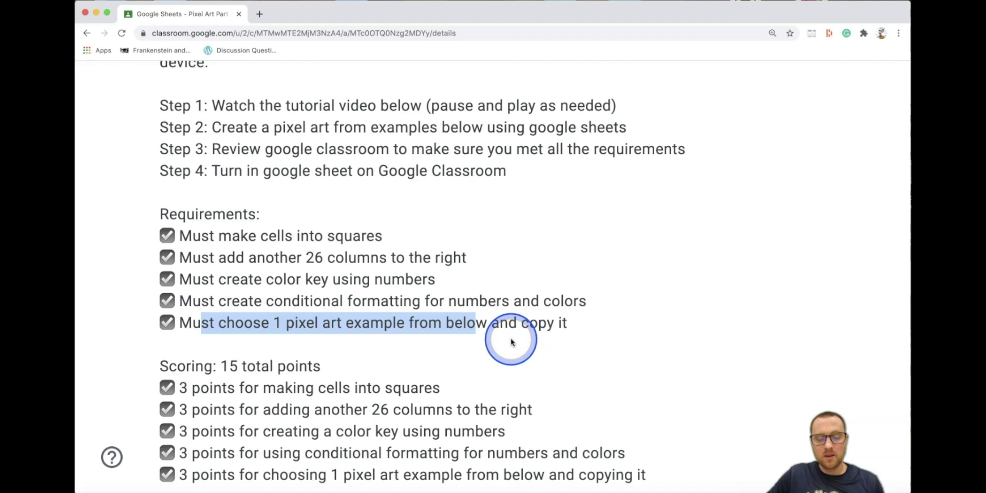
{"action": "left_click", "coordinate": [510, 339]}
{"action": "left_click_drag", "start_coordinate": [577, 326], "coordinate": [139, 219]}
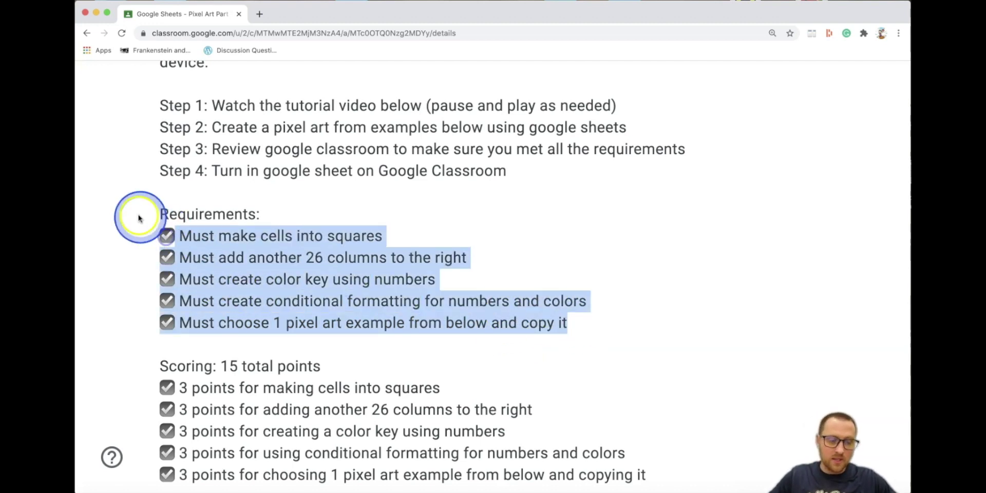
{"action": "left_click", "coordinate": [137, 214]}
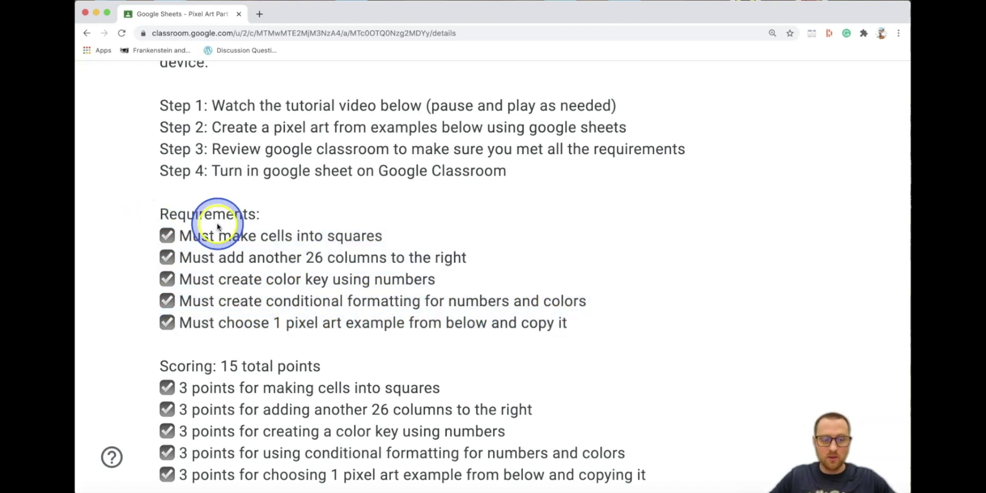
{"action": "left_click_drag", "start_coordinate": [202, 234], "coordinate": [468, 335]}
{"action": "left_click", "coordinate": [488, 254]}
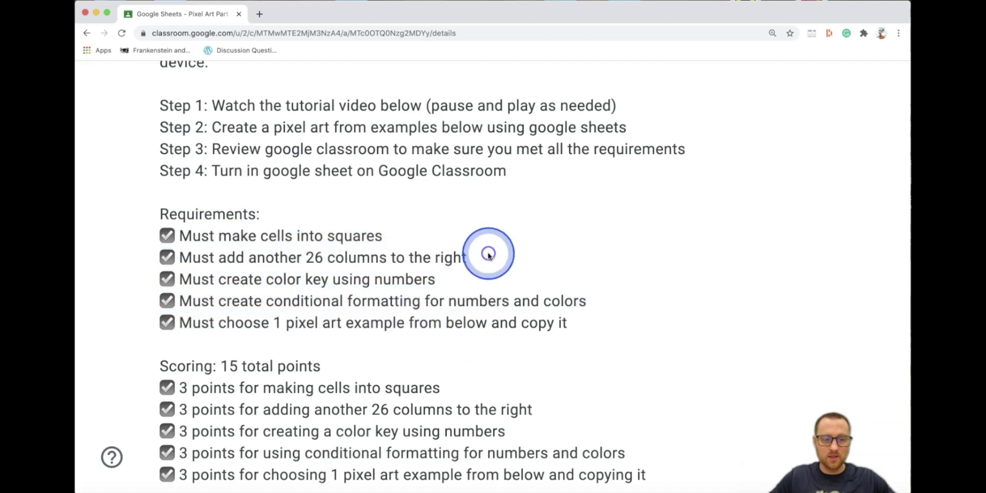
Review the assignment's scoring breakdown below the requirements list
{"action": "scroll", "coordinate": [488, 255], "scroll_direction": "down", "scroll_amount": 4}
{"action": "left_click", "coordinate": [232, 220]}
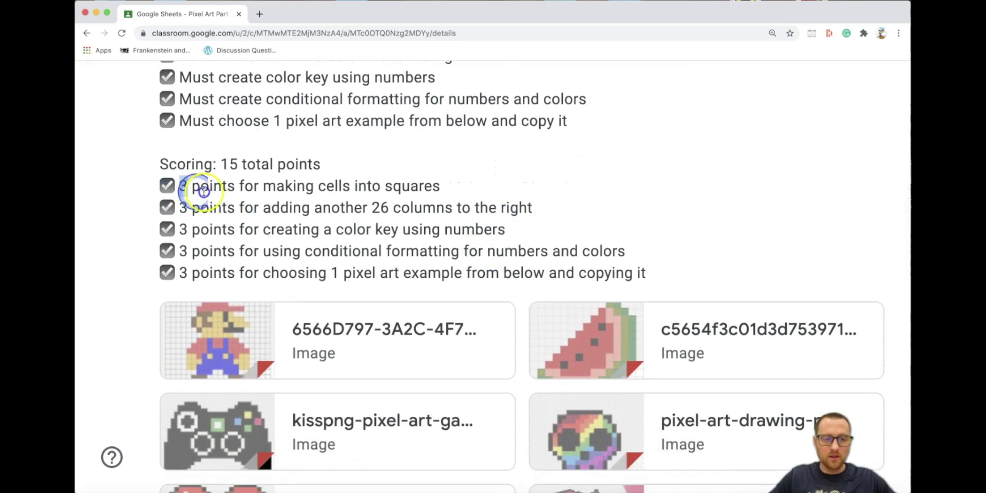
{"action": "left_click_drag", "start_coordinate": [194, 187], "coordinate": [502, 308]}
{"action": "left_click", "coordinate": [528, 194]}
{"action": "scroll", "coordinate": [535, 194], "scroll_direction": "up", "scroll_amount": 2}
{"action": "scroll", "coordinate": [535, 194], "scroll_direction": "down", "scroll_amount": 5}
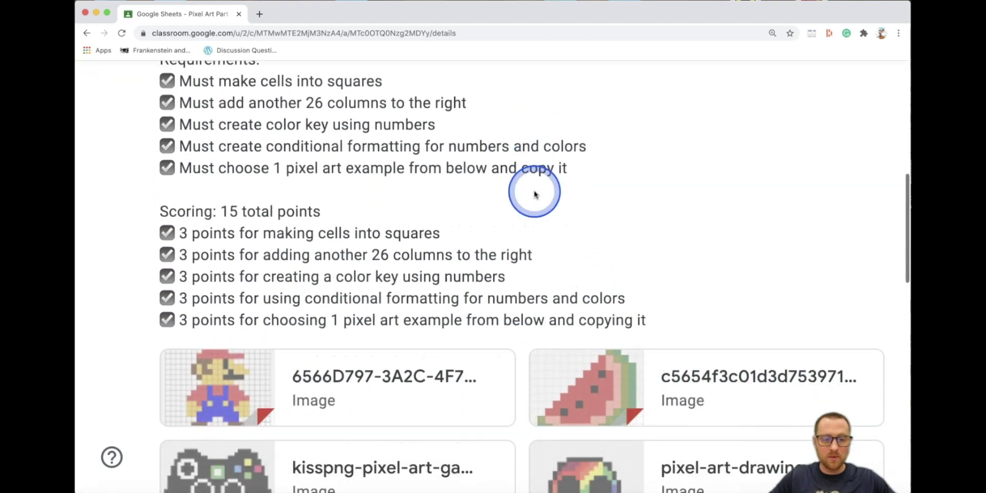
Look over the pixel art example images attached below the scoring breakdown
{"action": "scroll", "coordinate": [490, 220], "scroll_direction": "down", "scroll_amount": 1}
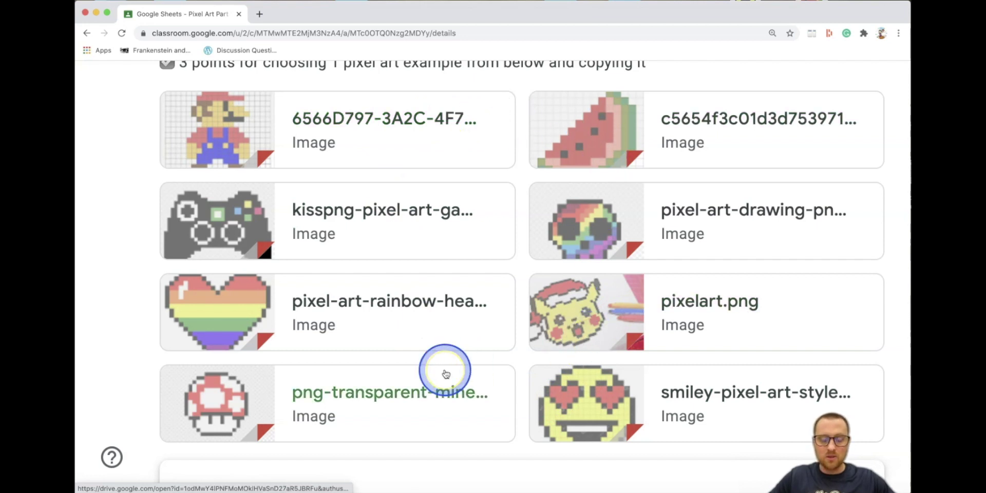
{"action": "scroll", "coordinate": [449, 285], "scroll_direction": "down", "scroll_amount": 2}
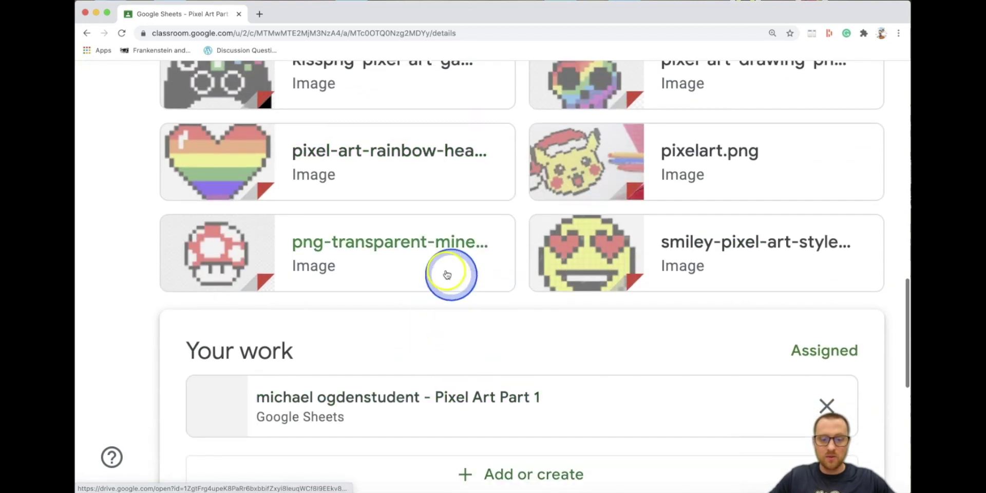
{"action": "scroll", "coordinate": [423, 364], "scroll_direction": "up", "scroll_amount": 10}
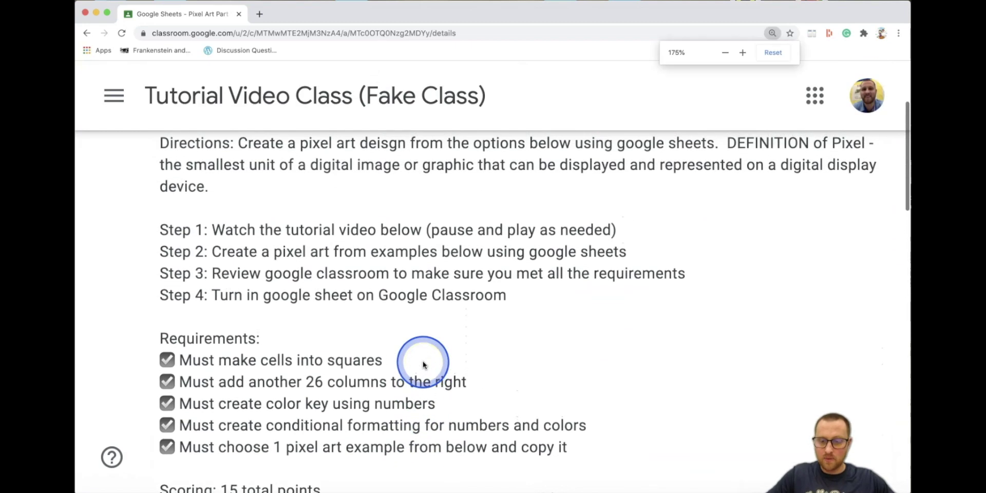
Open the assigned Pixel Art Part 1 spreadsheet from the assignment's Your work section
{"action": "key", "text": "super+minus"}
{"action": "scroll", "coordinate": [591, 313], "scroll_direction": "up", "scroll_amount": 2}
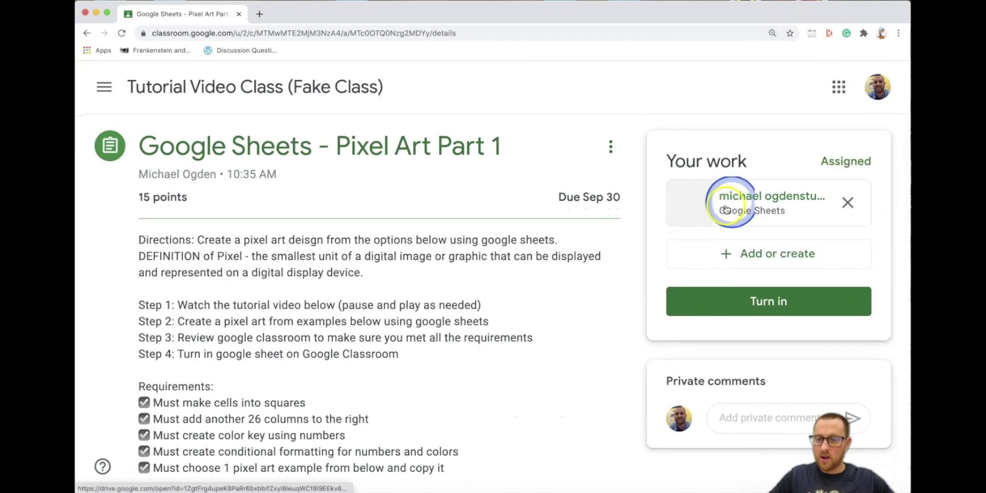
{"action": "left_click", "coordinate": [764, 200]}
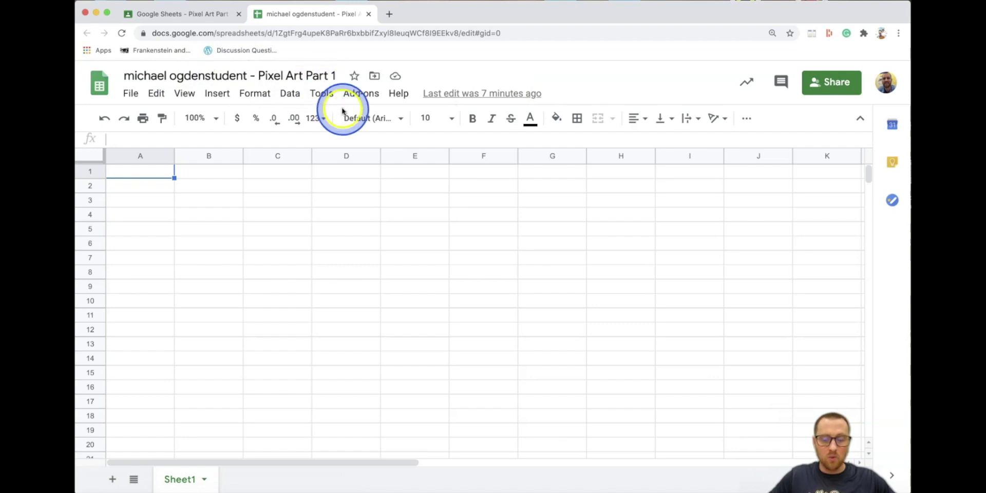
{"action": "left_click", "coordinate": [280, 215]}
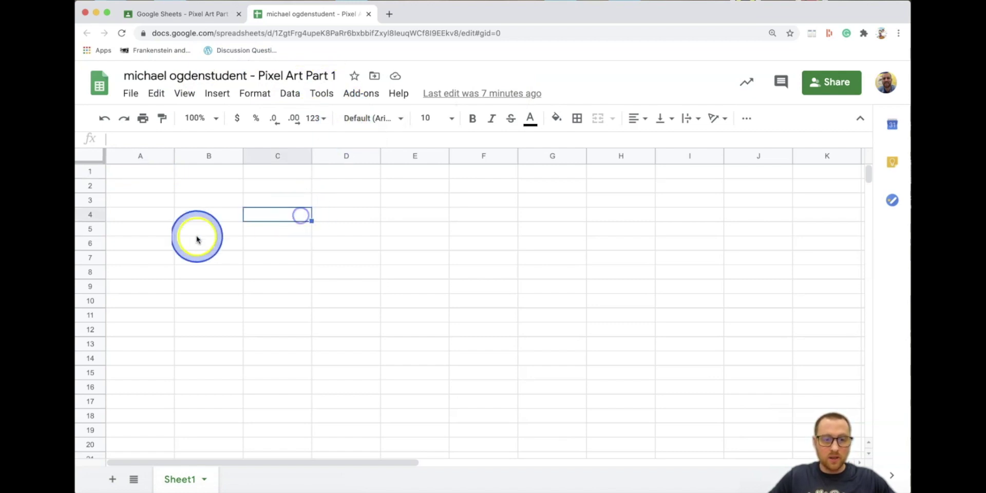
{"action": "left_click", "coordinate": [197, 230]}
{"action": "left_click", "coordinate": [395, 300]}
{"action": "left_click", "coordinate": [493, 241]}
{"action": "left_click", "coordinate": [341, 224]}
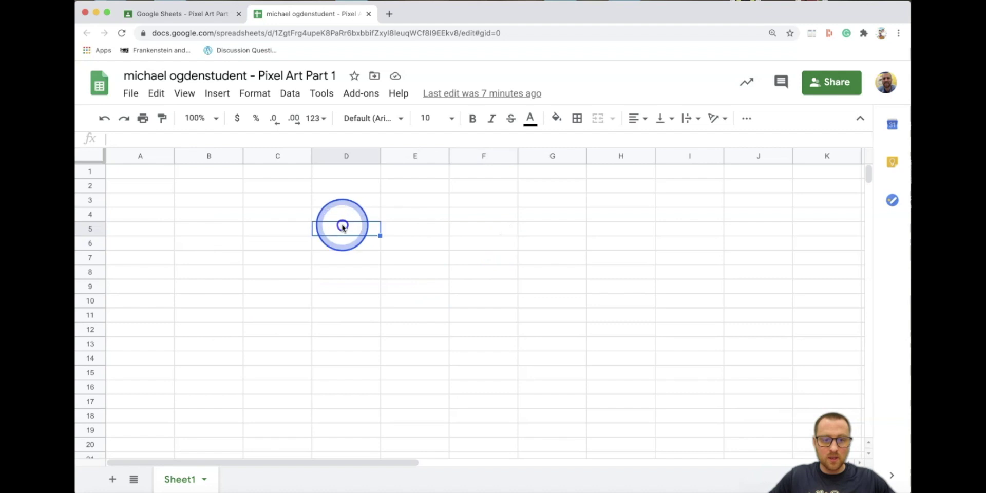
{"action": "left_click", "coordinate": [411, 156]}
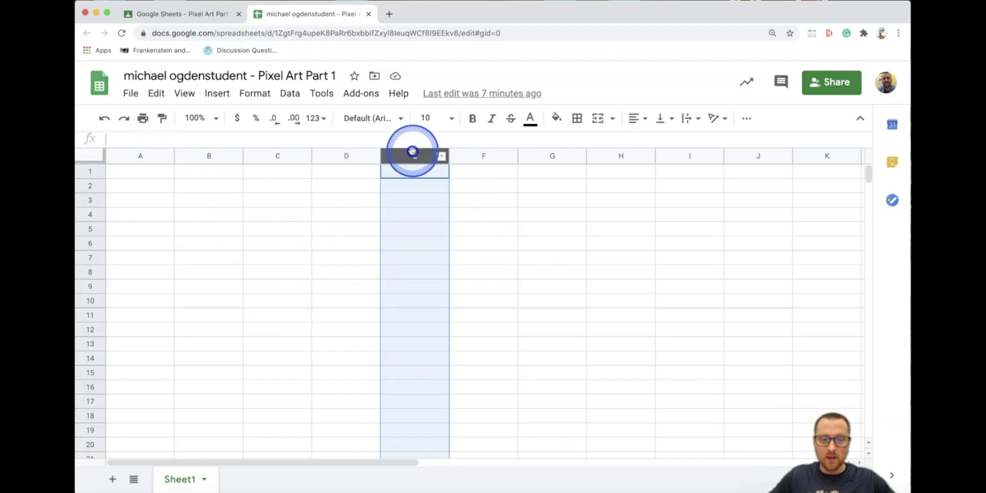
{"action": "left_click", "coordinate": [353, 158]}
{"action": "left_click", "coordinate": [476, 156]}
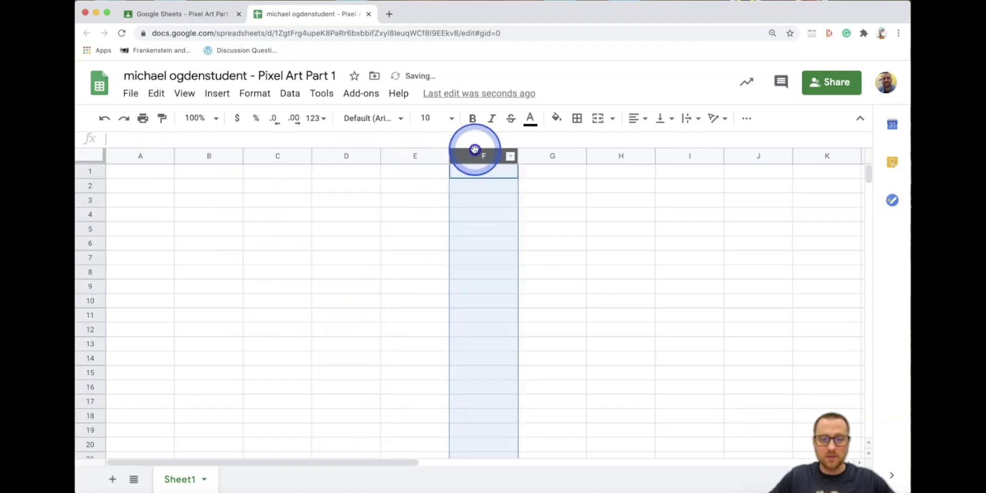
{"action": "left_click", "coordinate": [420, 159]}
{"action": "left_click", "coordinate": [346, 159]}
{"action": "left_click", "coordinate": [273, 156]}
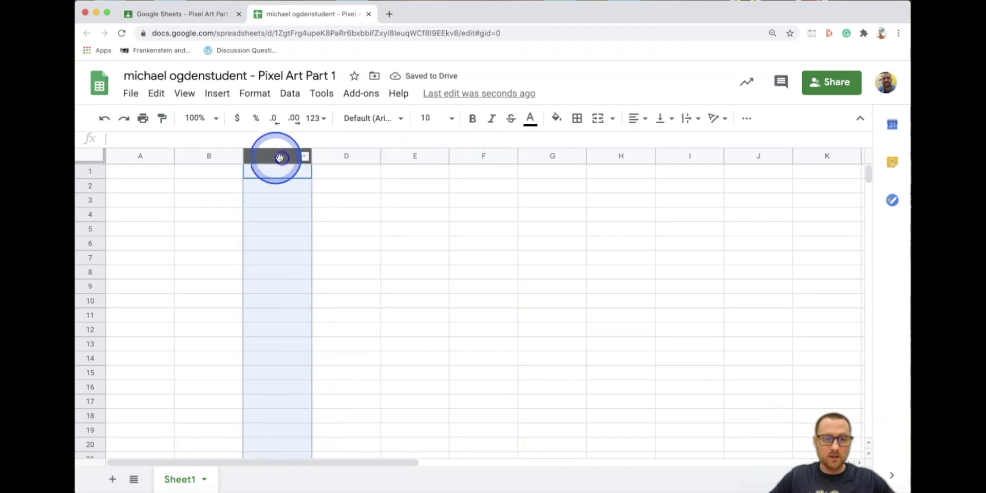
{"action": "left_click", "coordinate": [211, 156]}
{"action": "left_click", "coordinate": [460, 260]}
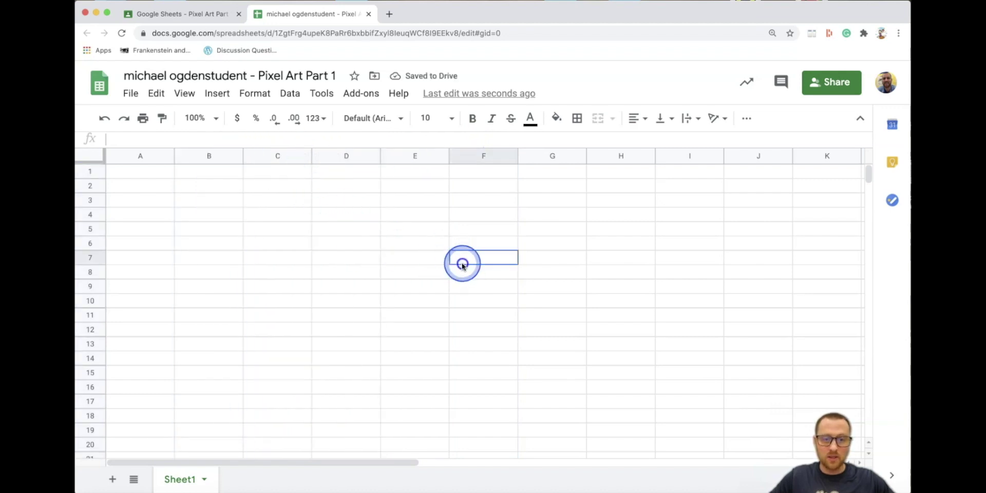
{"action": "left_click", "coordinate": [345, 187]}
{"action": "left_click", "coordinate": [256, 247]}
{"action": "left_click", "coordinate": [255, 269]}
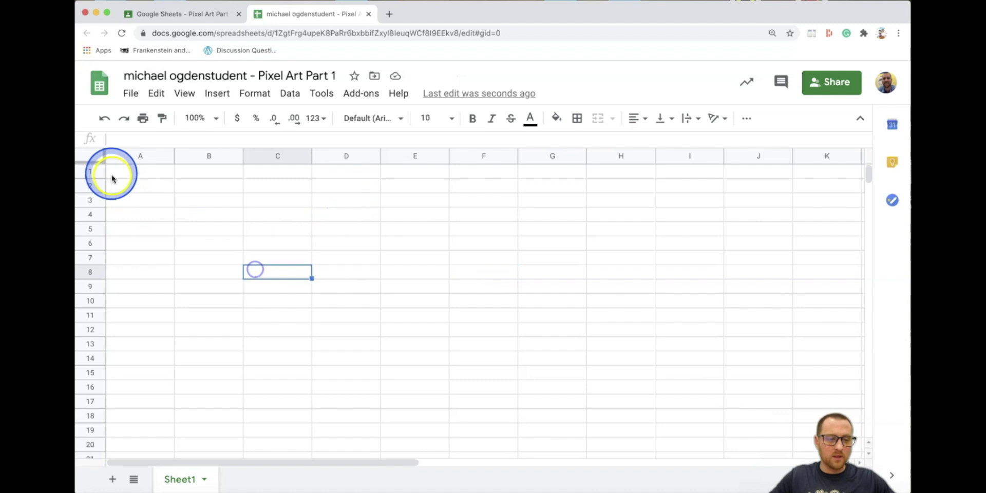
{"action": "left_click", "coordinate": [90, 171]}
{"action": "left_click_drag", "start_coordinate": [91, 171], "coordinate": [90, 368]}
{"action": "left_click", "coordinate": [253, 284]}
{"action": "left_click", "coordinate": [355, 284]}
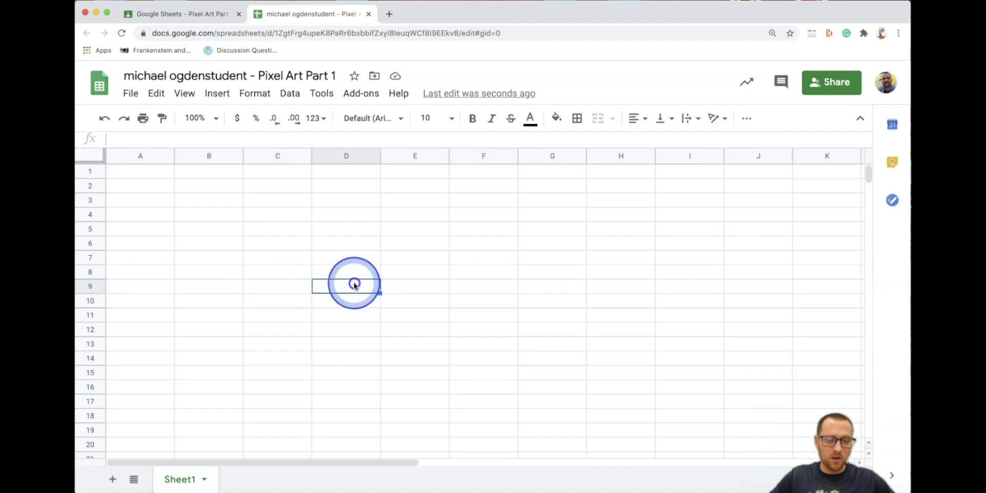
{"action": "left_click", "coordinate": [368, 332]}
{"action": "left_click", "coordinate": [475, 318]}
{"action": "left_click", "coordinate": [535, 276]}
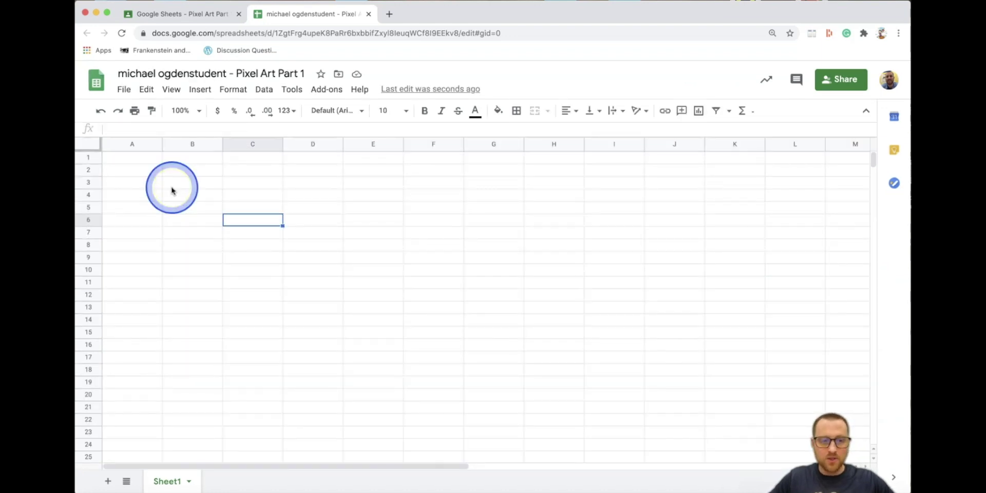
{"action": "left_click", "coordinate": [141, 167]}
{"action": "left_click", "coordinate": [217, 200]}
{"action": "left_click", "coordinate": [252, 201]}
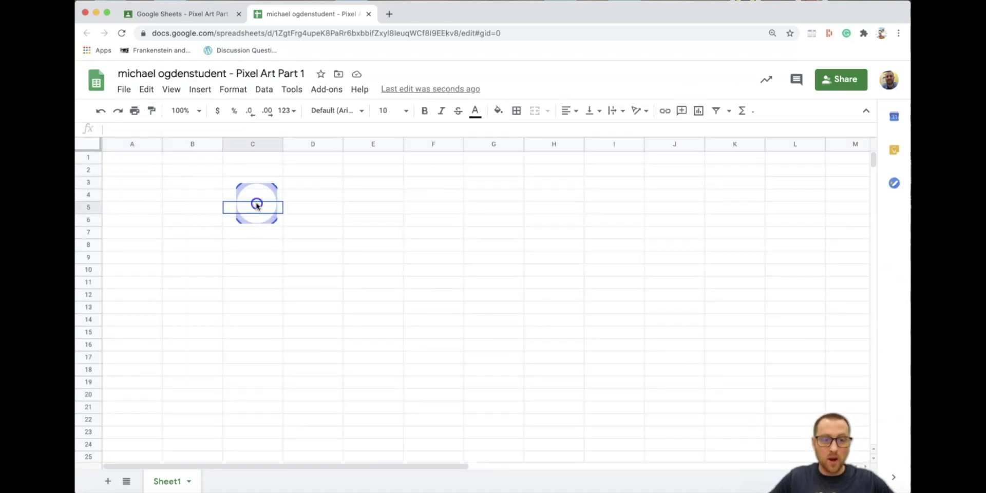
{"action": "left_click", "coordinate": [287, 186]}
{"action": "left_click", "coordinate": [247, 183]}
{"action": "left_click", "coordinate": [233, 197]}
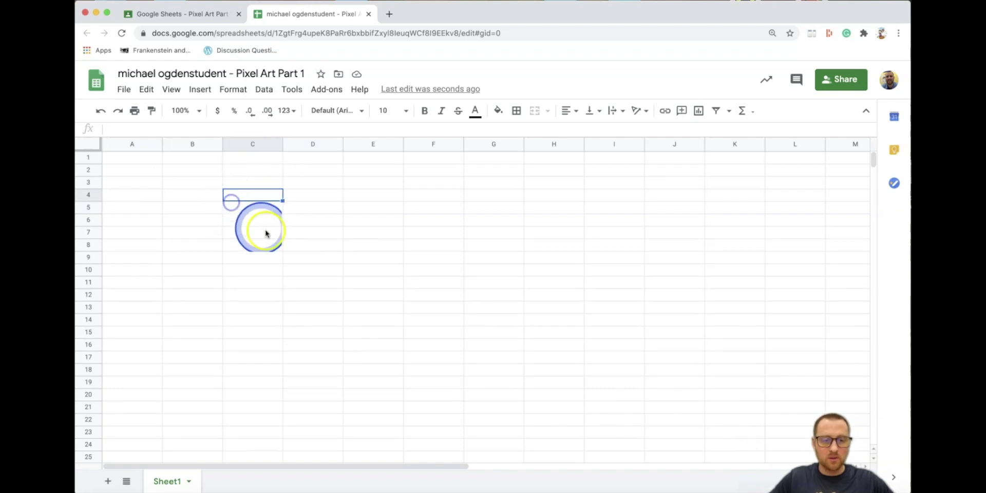
{"action": "left_click", "coordinate": [295, 227], "text": "shift"}
{"action": "left_click", "coordinate": [306, 210]}
{"action": "left_click", "coordinate": [242, 225]}
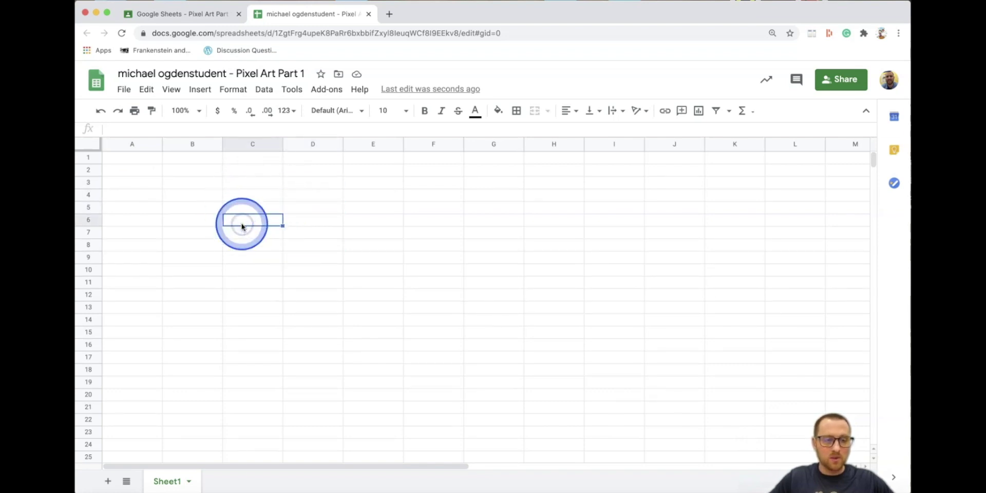
{"action": "left_click", "coordinate": [89, 145]}
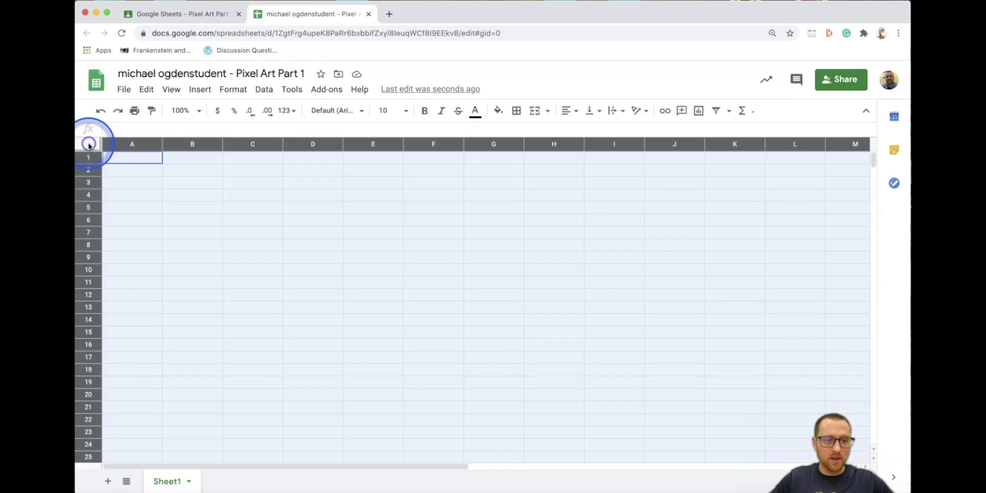
{"action": "left_click", "coordinate": [153, 195]}
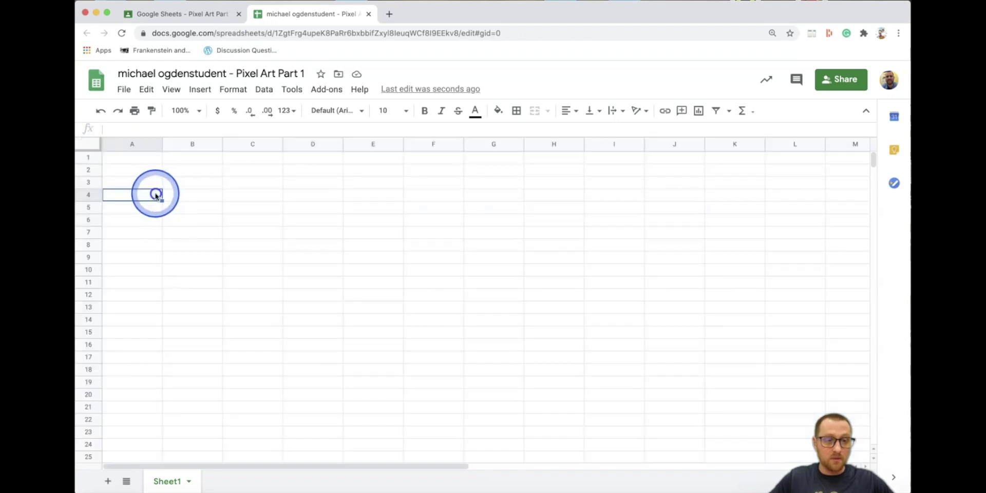
Narrow all columns of the sheet together until the width matches the row height, making every cell a square
{"action": "left_click", "coordinate": [199, 113]}
{"action": "left_click", "coordinate": [198, 111]}
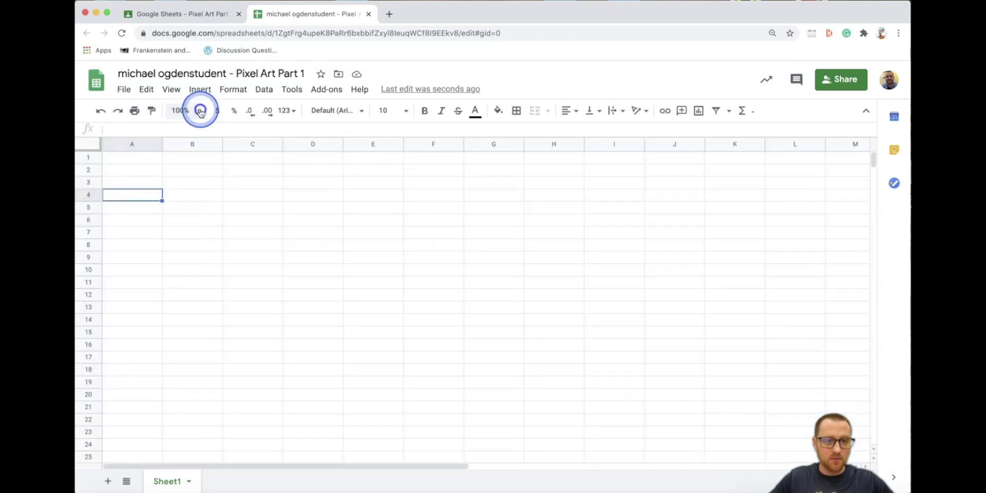
{"action": "left_click", "coordinate": [199, 111]}
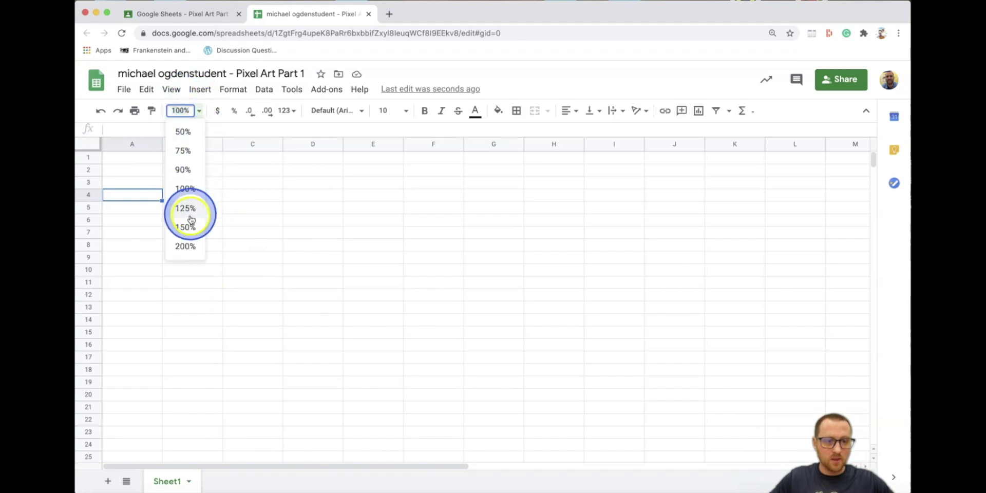
{"action": "left_click", "coordinate": [186, 247]}
{"action": "left_click", "coordinate": [107, 152]}
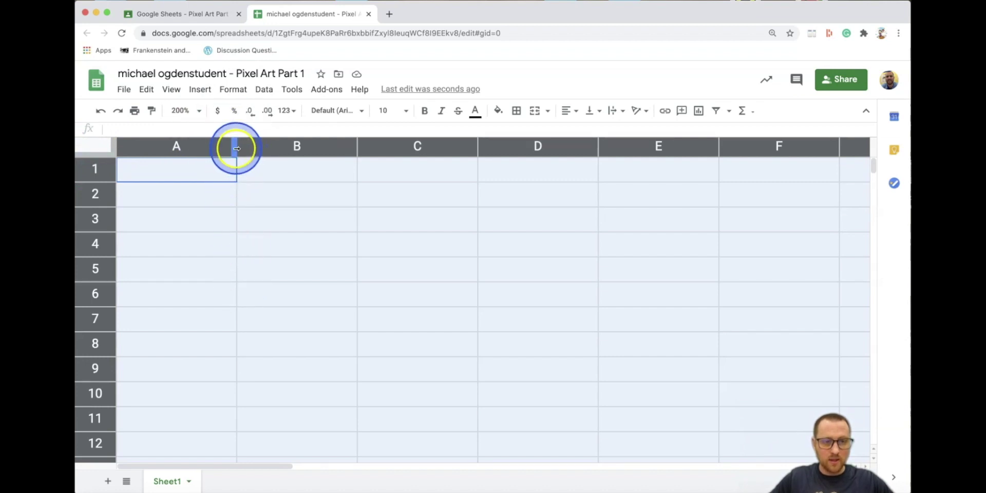
{"action": "left_click_drag", "start_coordinate": [239, 200], "coordinate": [233, 250]}
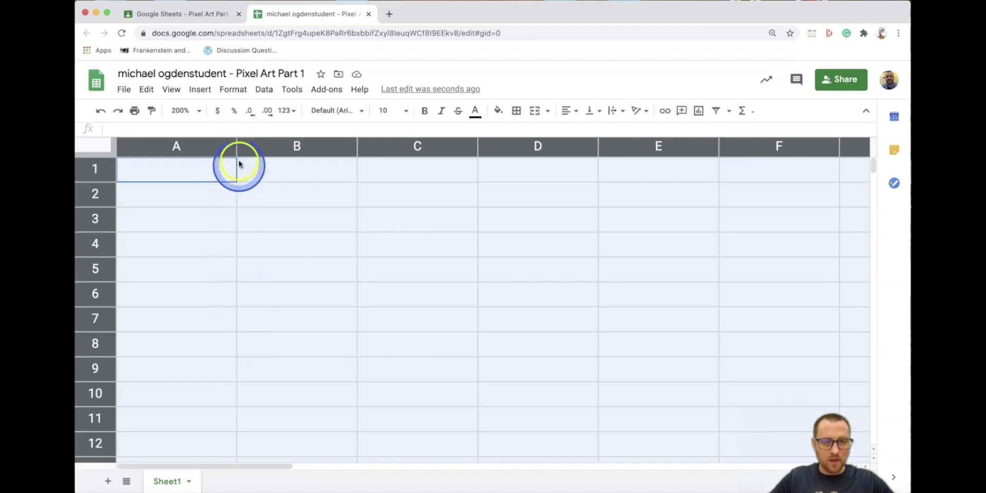
{"action": "left_click_drag", "start_coordinate": [235, 149], "coordinate": [171, 158]}
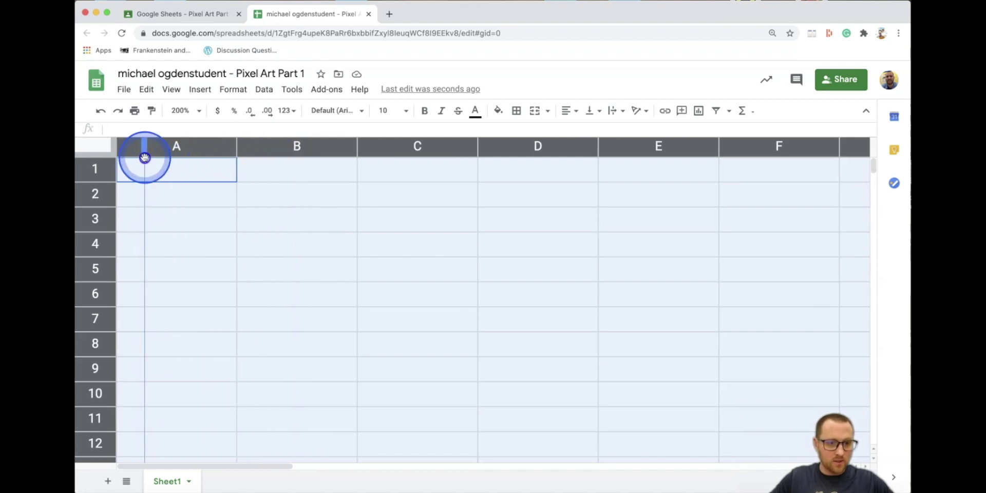
{"action": "left_click_drag", "start_coordinate": [145, 157], "coordinate": [147, 157]}
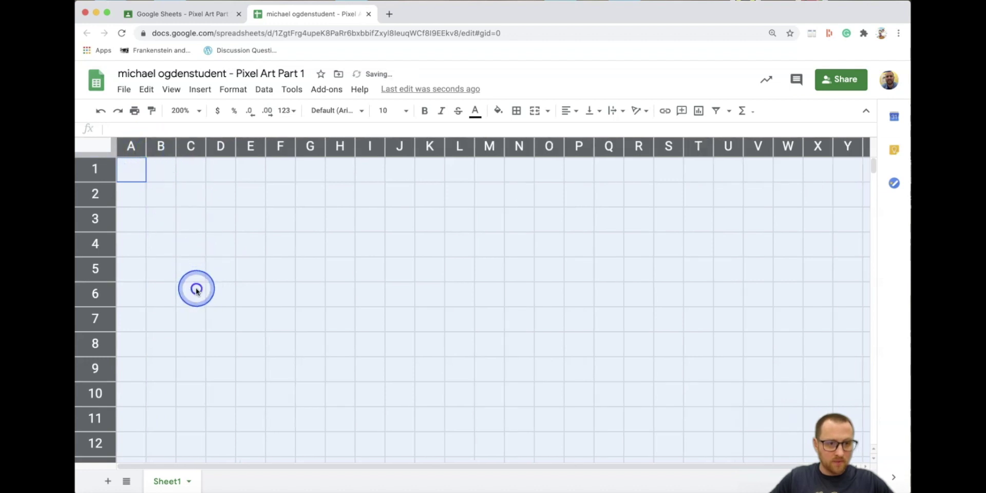
{"action": "left_click", "coordinate": [197, 290]}
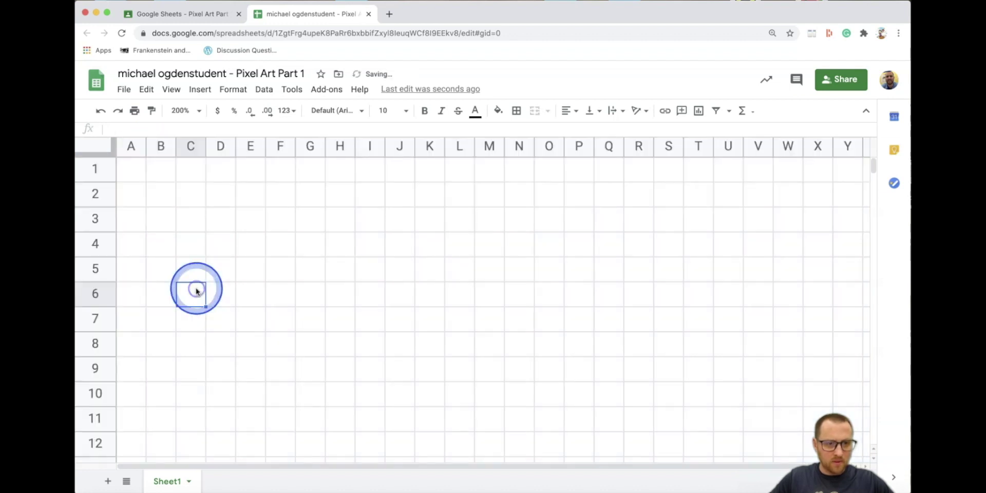
{"action": "left_click", "coordinate": [191, 110]}
{"action": "left_click", "coordinate": [186, 189]}
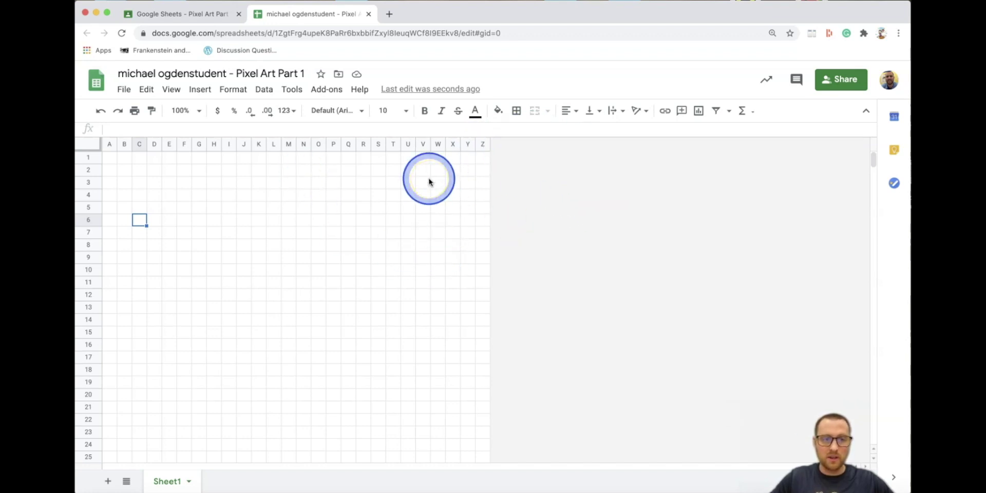
Check the assignment requirements on square cells and adding another 26 columns in Google Classroom
{"action": "left_click", "coordinate": [200, 12]}
{"action": "key", "text": "super+equal"}
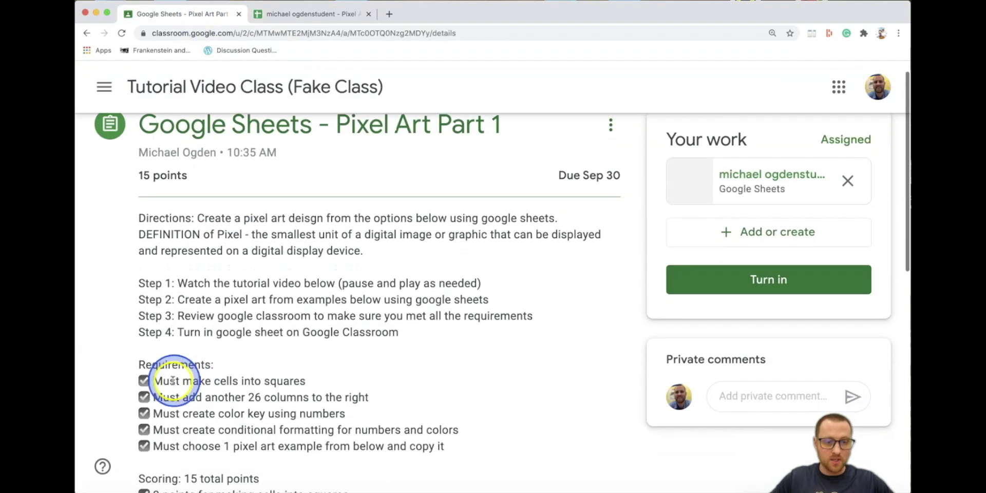
{"action": "left_click_drag", "start_coordinate": [173, 380], "coordinate": [330, 368]}
{"action": "left_click", "coordinate": [331, 374]}
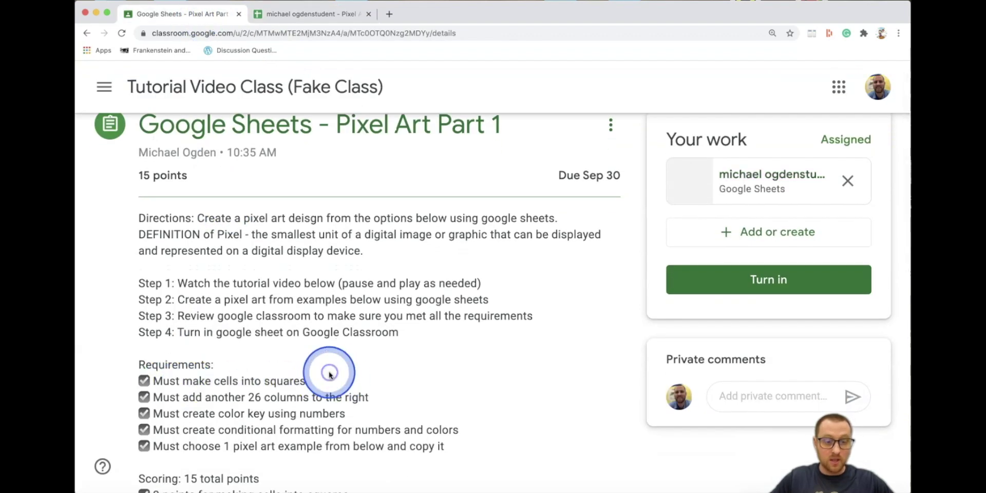
{"action": "left_click_drag", "start_coordinate": [163, 396], "coordinate": [382, 397]}
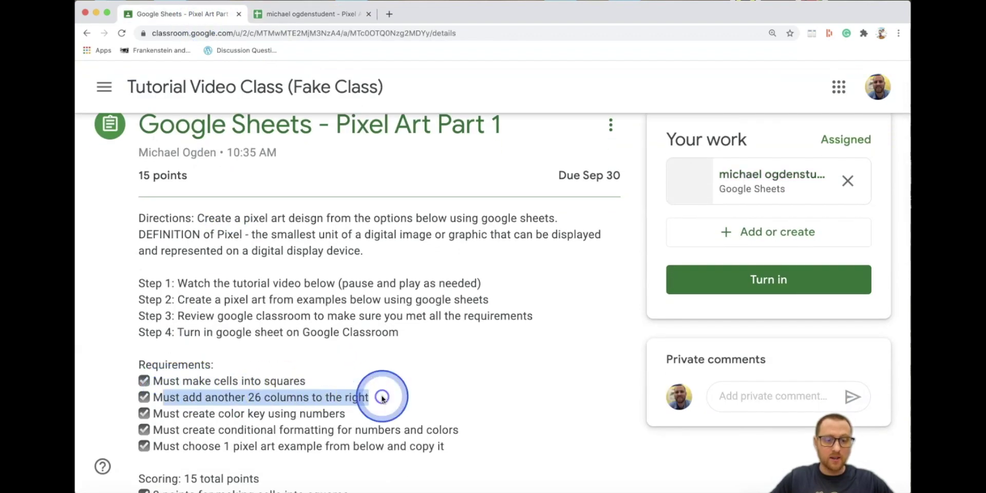
Return to the Pixel Art Part 1 spreadsheet, select the whole sheet and insert 26 columns
{"action": "left_click", "coordinate": [281, 14]}
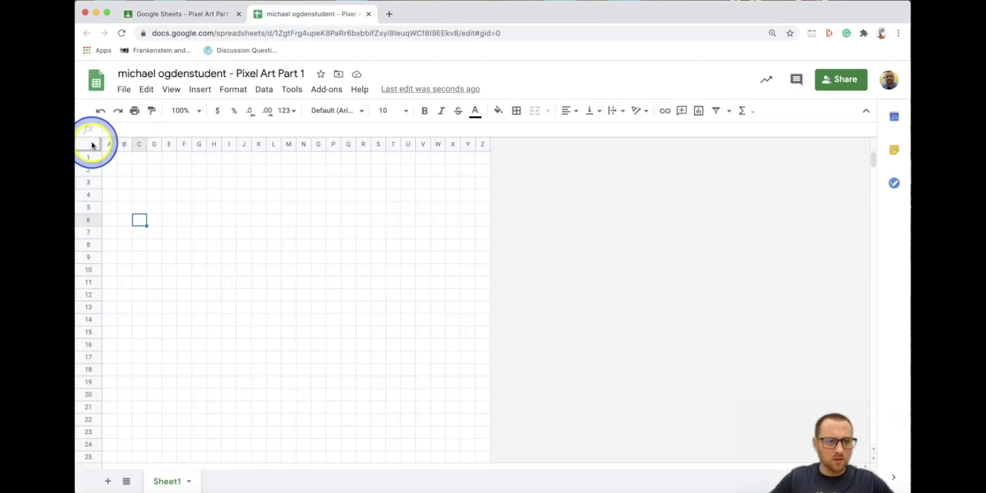
{"action": "left_click", "coordinate": [90, 144]}
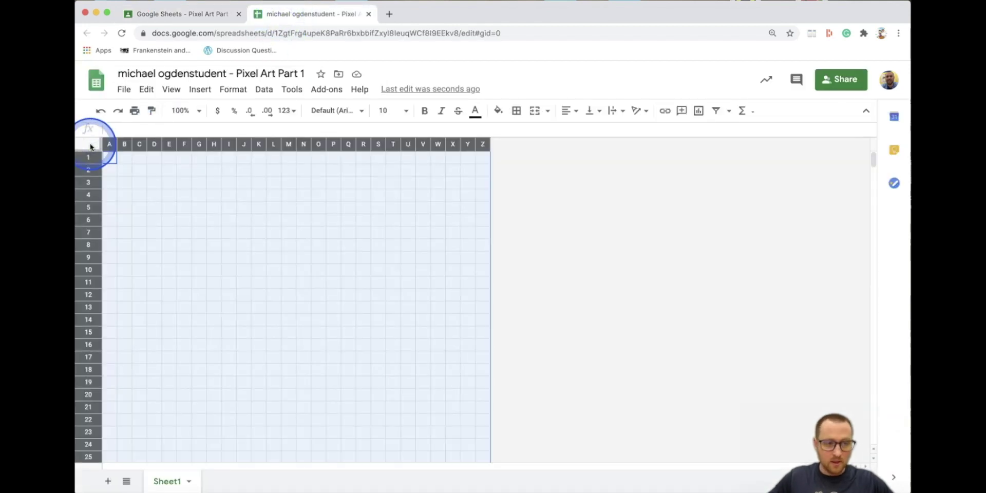
{"action": "left_click", "coordinate": [102, 150]}
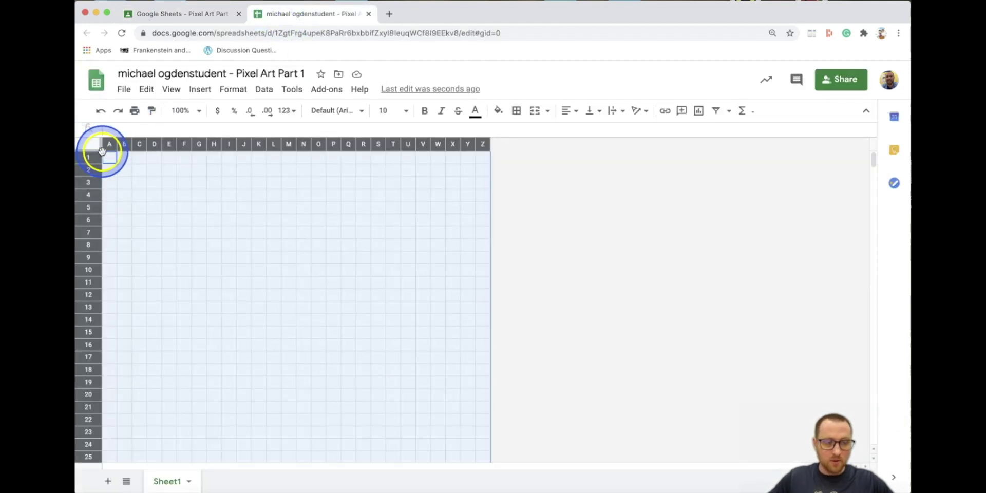
{"action": "right_click", "coordinate": [180, 193]}
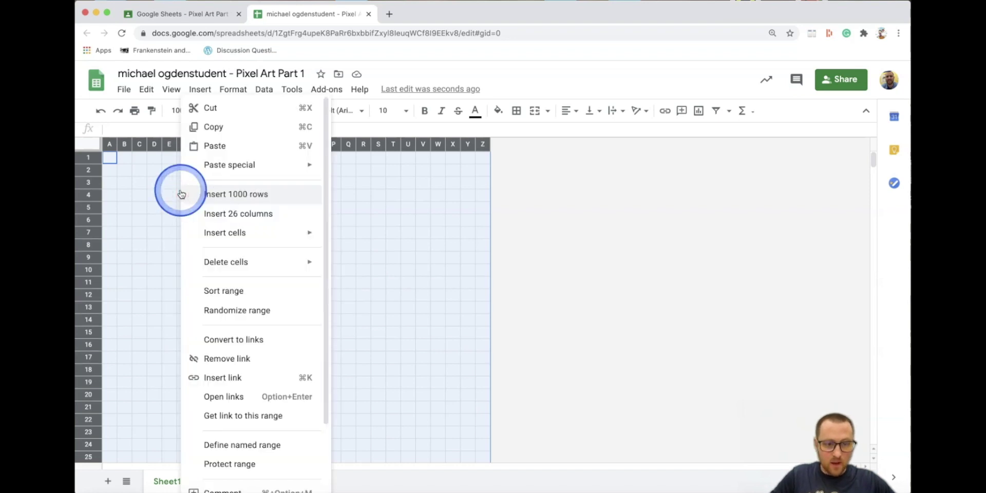
{"action": "left_click", "coordinate": [302, 217]}
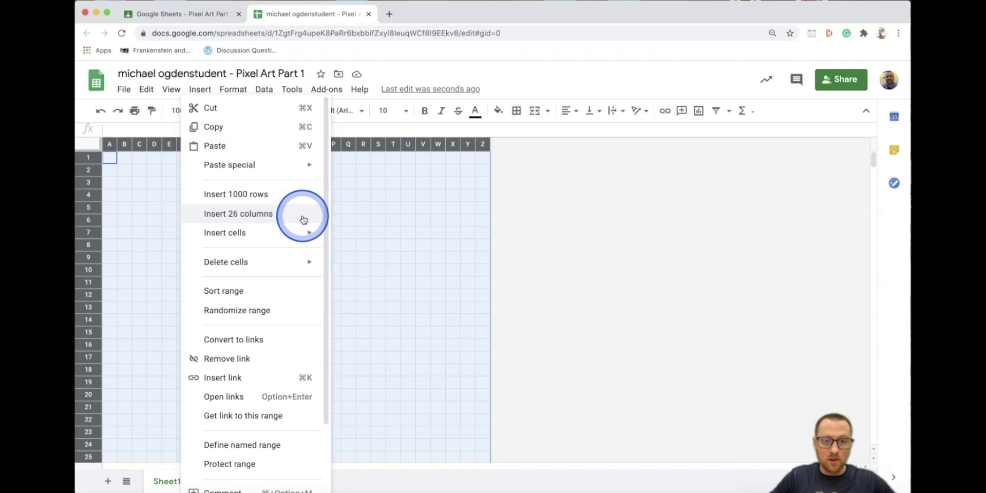
Add the 26 columns to the right of column Z and look over the extended grid of square cells
{"action": "left_click", "coordinate": [304, 219]}
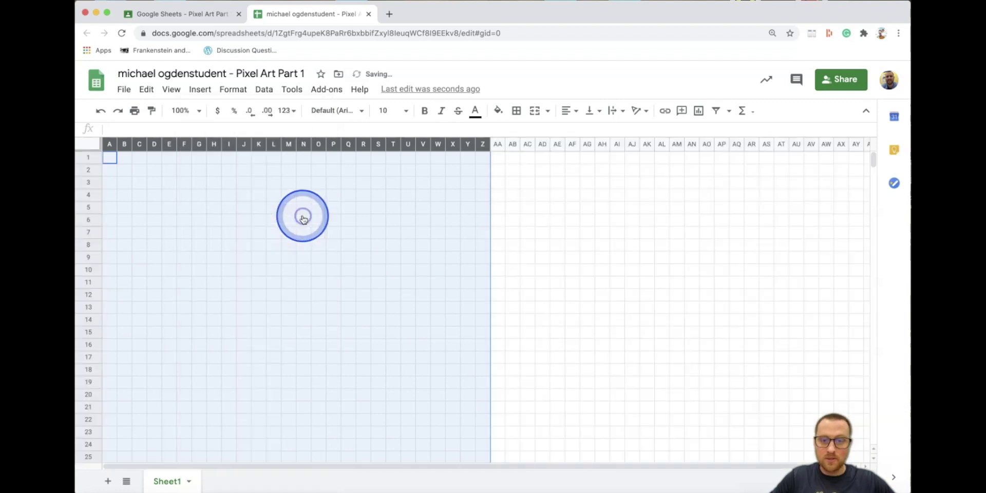
{"action": "left_click", "coordinate": [497, 170]}
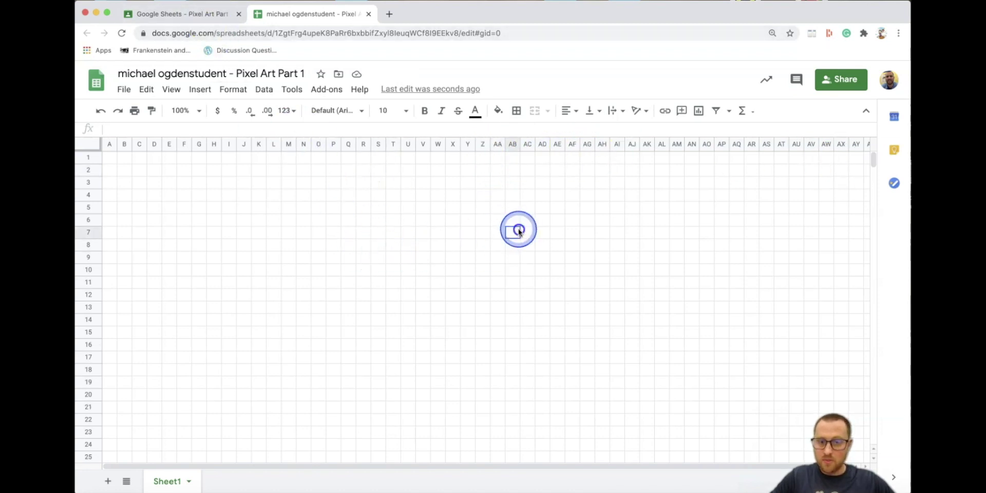
{"action": "left_click", "coordinate": [512, 307]}
{"action": "left_click", "coordinate": [303, 207]}
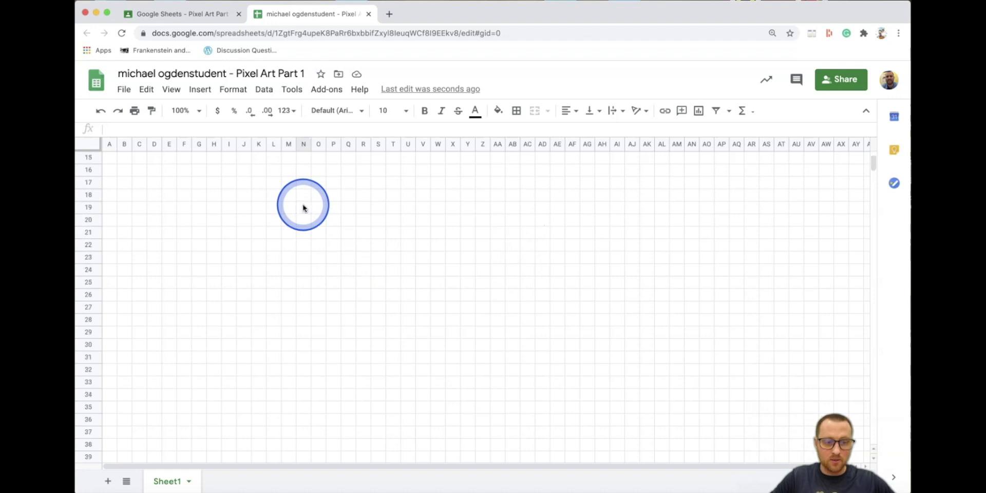
{"action": "scroll", "coordinate": [276, 282], "scroll_direction": "down", "scroll_amount": 2}
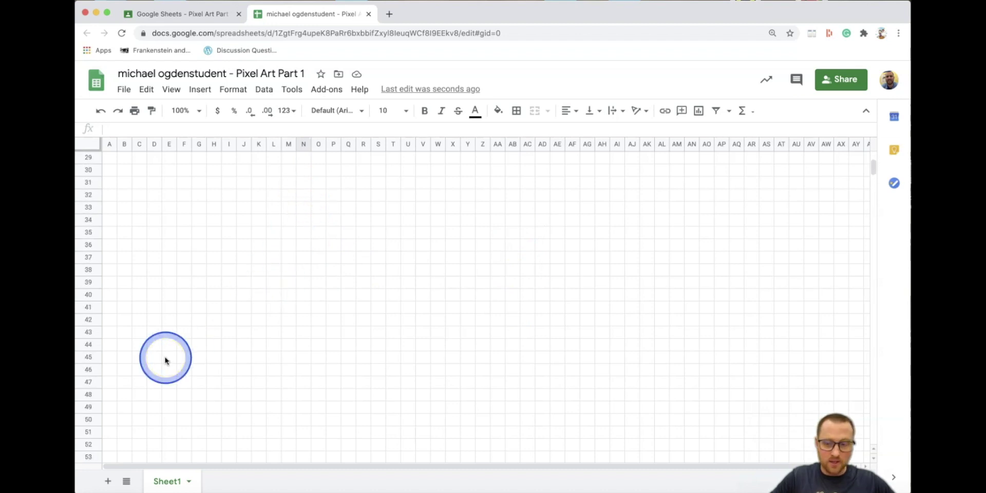
Review the requirement about adding another 26 columns in Google Classroom and compare it with the spreadsheet
{"action": "left_click", "coordinate": [182, 20]}
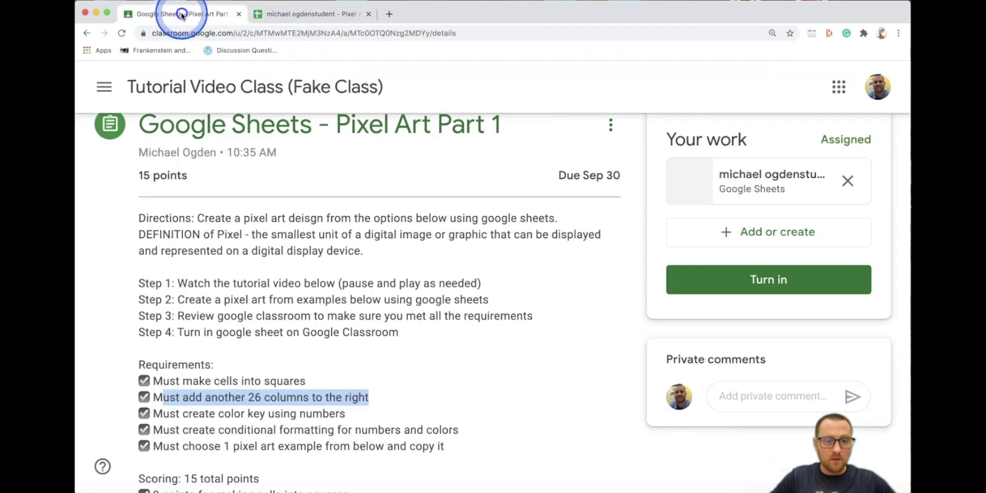
{"action": "scroll", "coordinate": [215, 327], "scroll_direction": "down", "scroll_amount": 2}
{"action": "scroll", "coordinate": [216, 327], "scroll_direction": "down", "scroll_amount": 1}
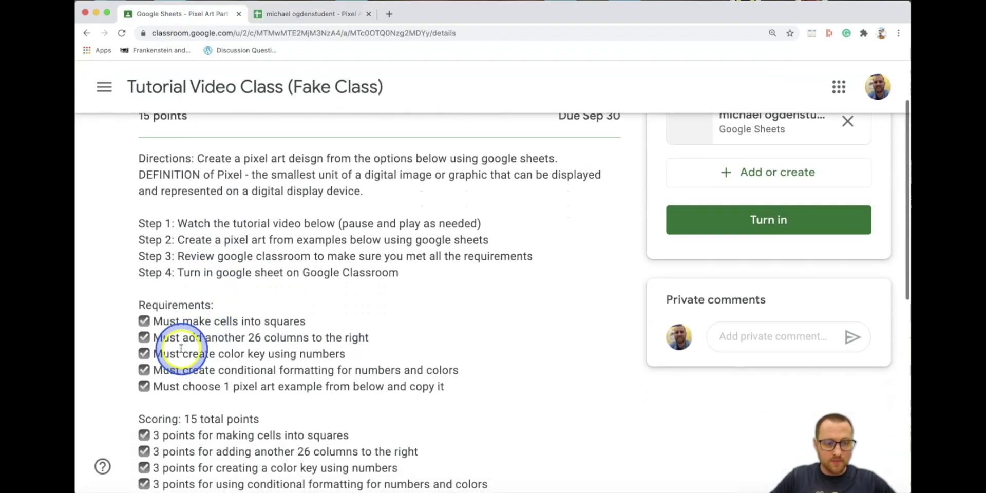
{"action": "left_click_drag", "start_coordinate": [153, 337], "coordinate": [362, 339]}
{"action": "left_click", "coordinate": [353, 299]}
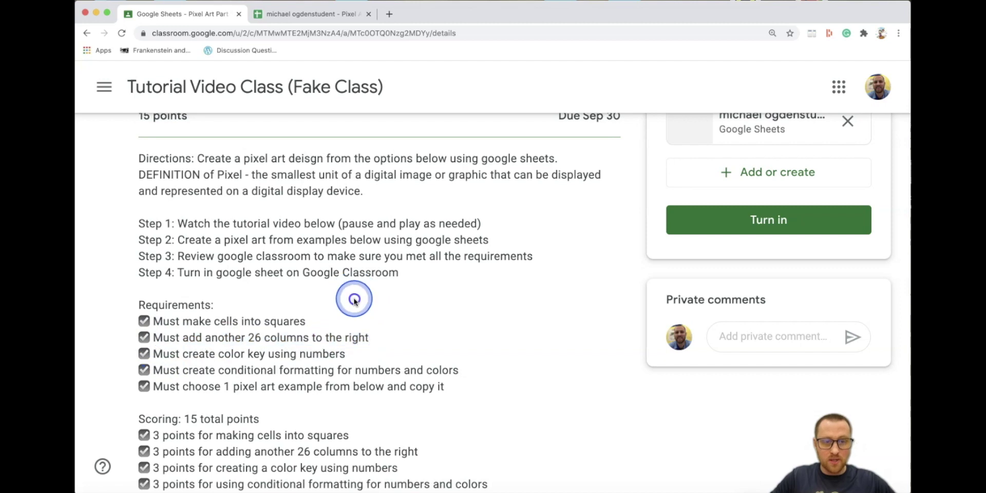
{"action": "left_click", "coordinate": [319, 12]}
{"action": "left_click", "coordinate": [193, 12]}
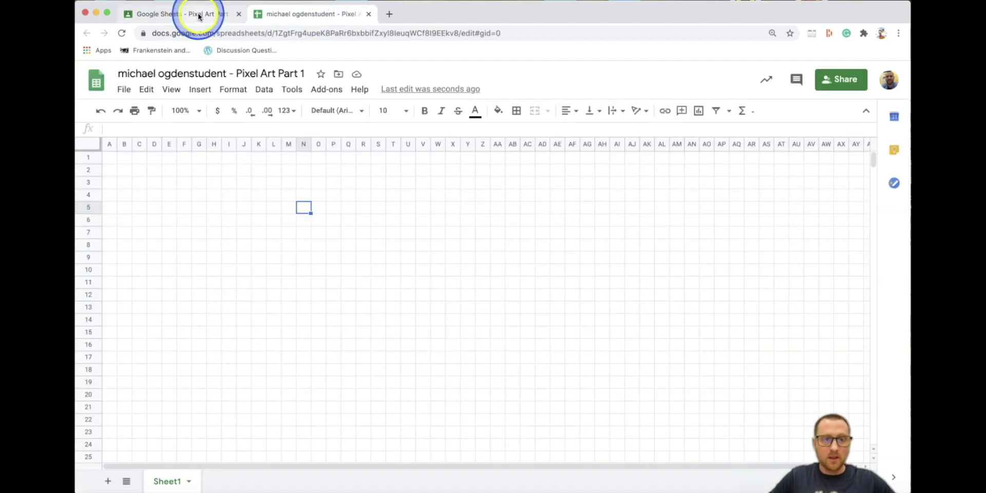
Open the red mushroom example image attached to the Google Classroom assignment and copy it
{"action": "scroll", "coordinate": [326, 279], "scroll_direction": "down", "scroll_amount": 2}
{"action": "scroll", "coordinate": [327, 279], "scroll_direction": "down", "scroll_amount": 10}
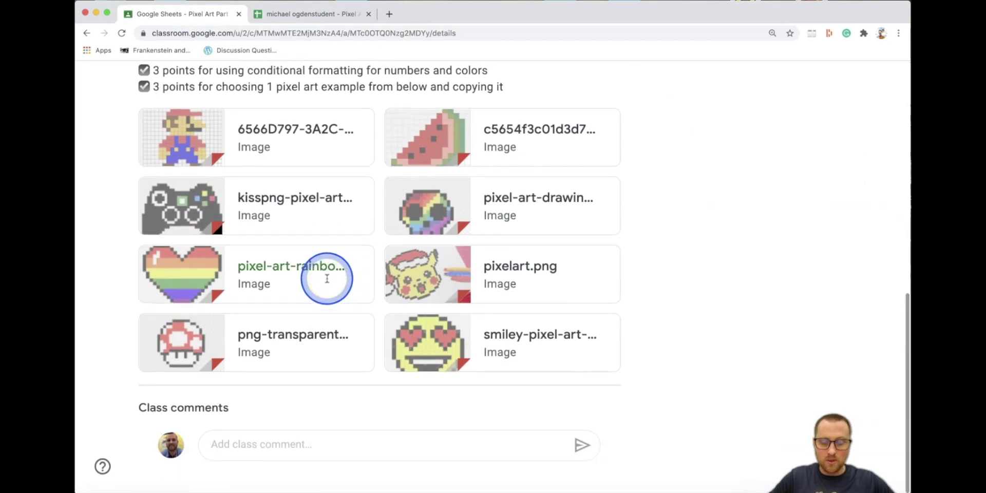
{"action": "scroll", "coordinate": [327, 278], "scroll_direction": "up", "scroll_amount": 2}
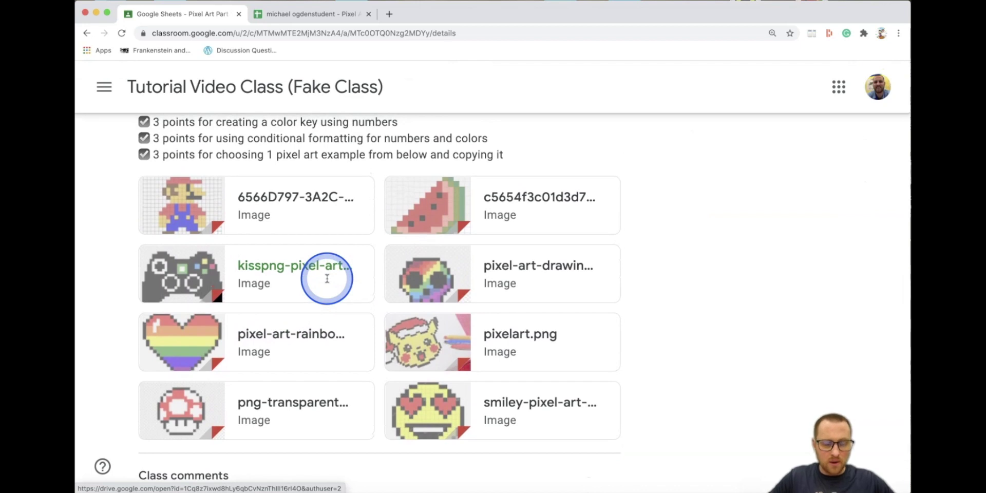
{"action": "left_click", "coordinate": [278, 411]}
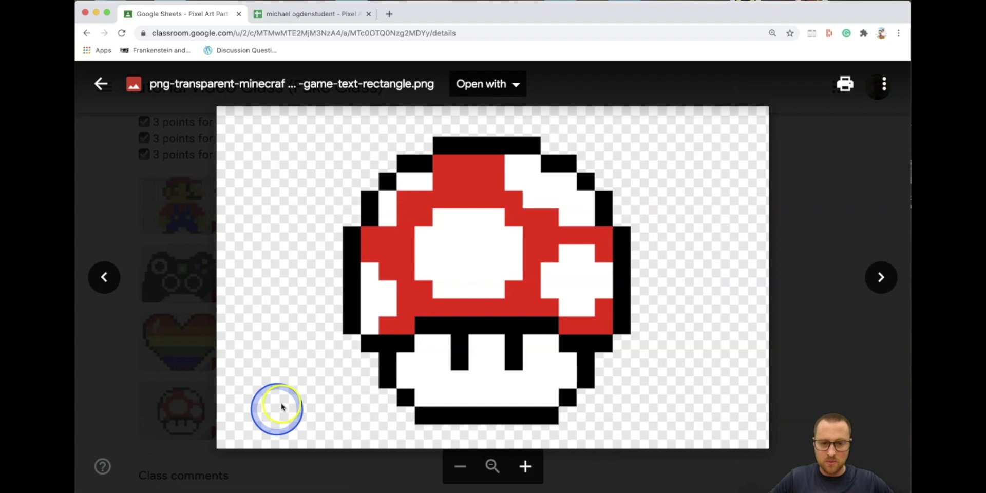
{"action": "right_click", "coordinate": [461, 225]}
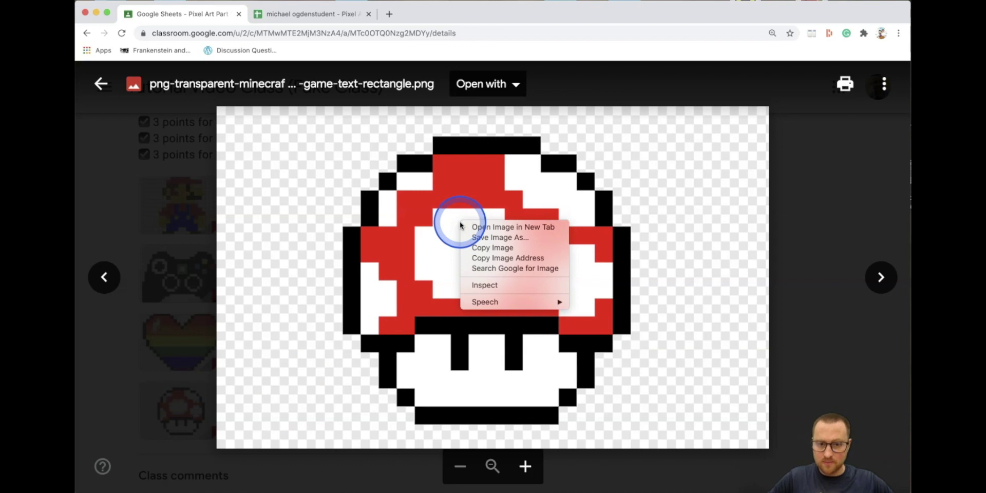
{"action": "left_click", "coordinate": [528, 249]}
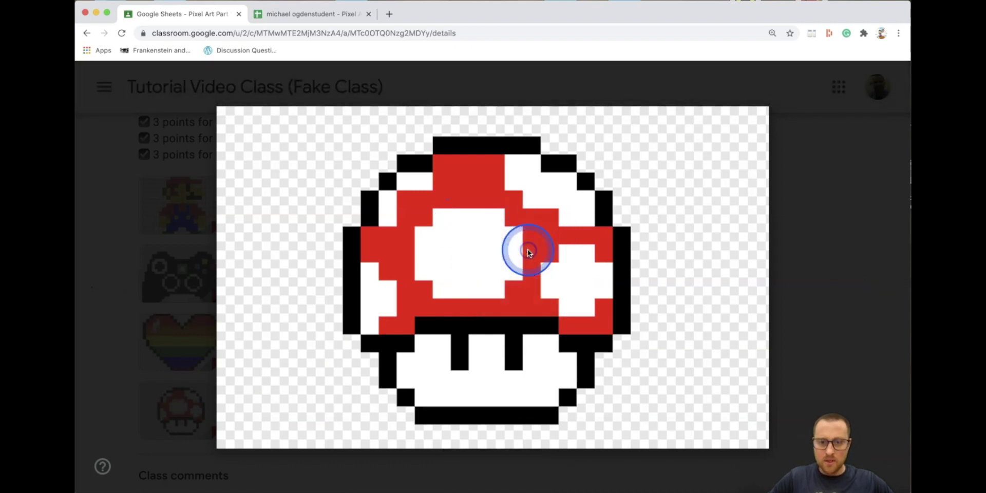
Paste the copied mushroom image into the Pixel Art Part 1 spreadsheet at cell T6 and undo the paste
{"action": "left_click", "coordinate": [316, 14]}
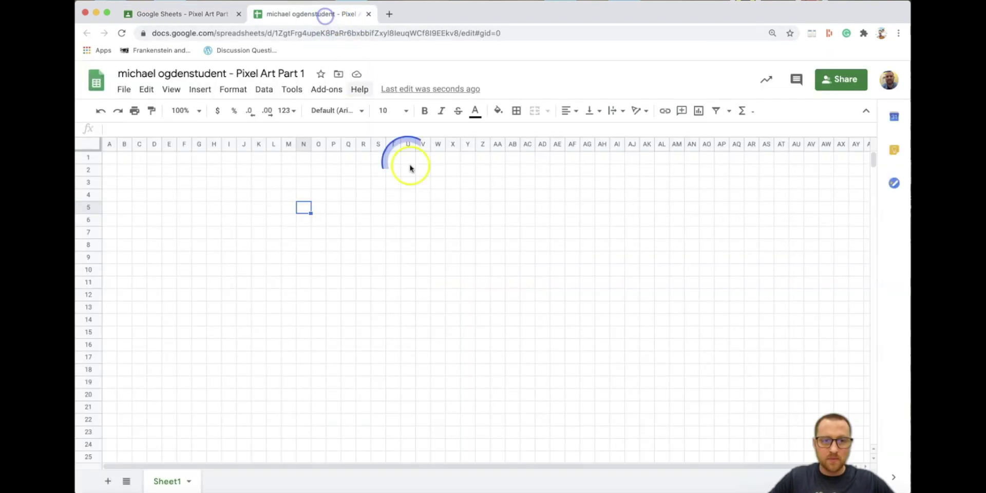
{"action": "left_click", "coordinate": [425, 233]}
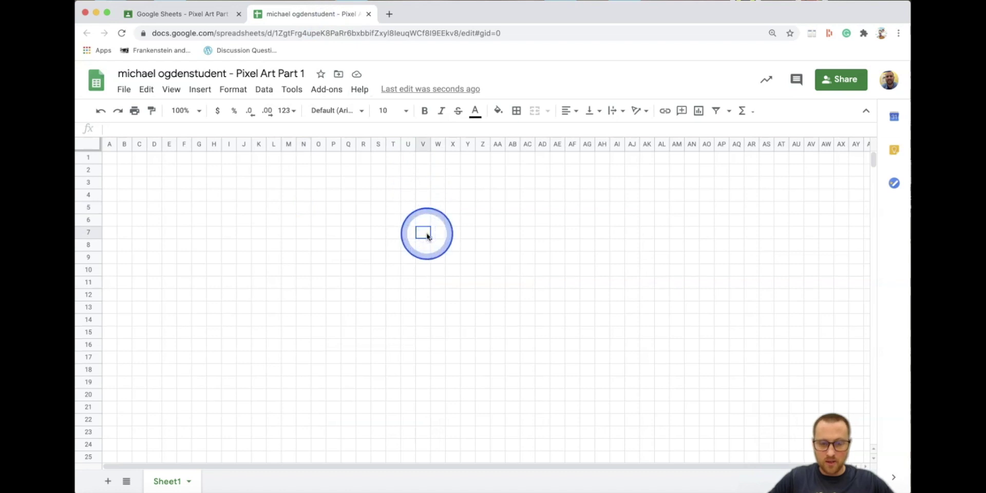
{"action": "right_click", "coordinate": [427, 235]}
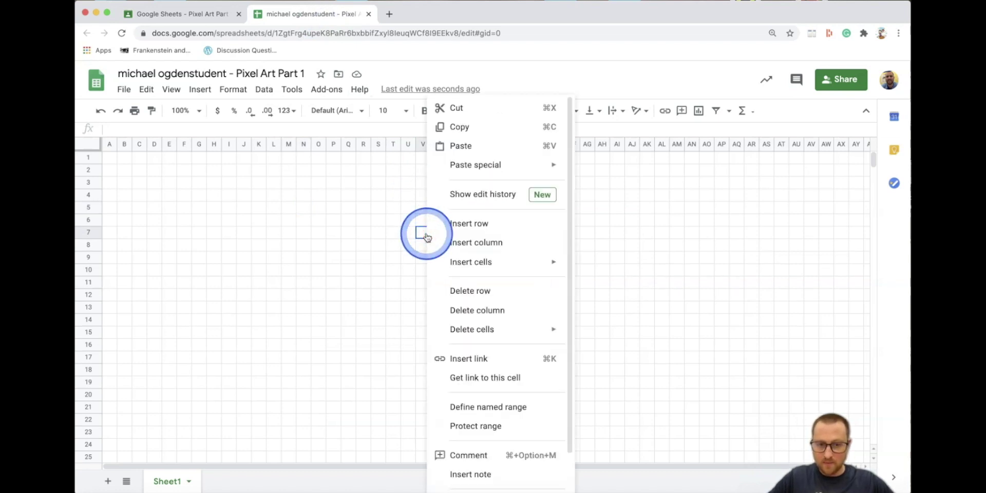
{"action": "left_click", "coordinate": [393, 222]}
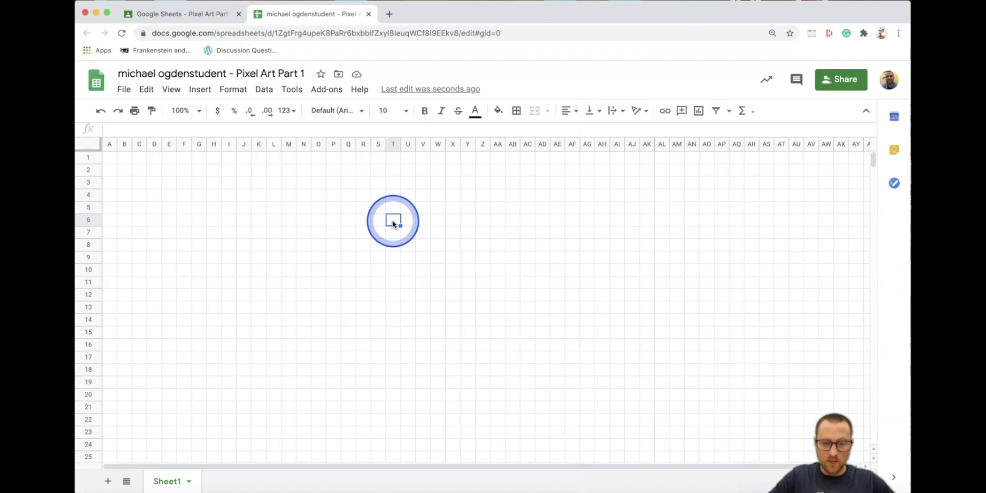
{"action": "key", "text": "super+v"}
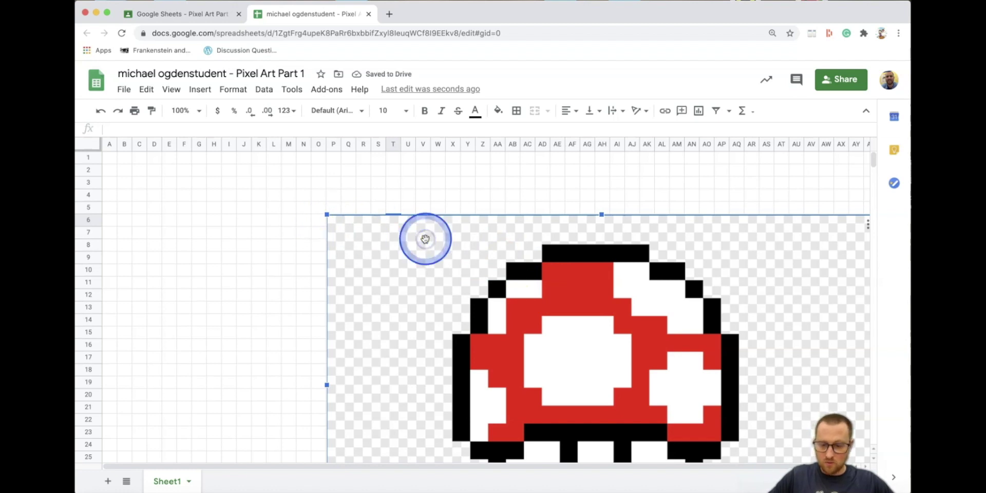
{"action": "key", "text": "ctrl+z"}
Return to Google Classroom, reopen the mushroom image from the assignment's pixel art examples and copy it again
{"action": "left_click", "coordinate": [201, 13]}
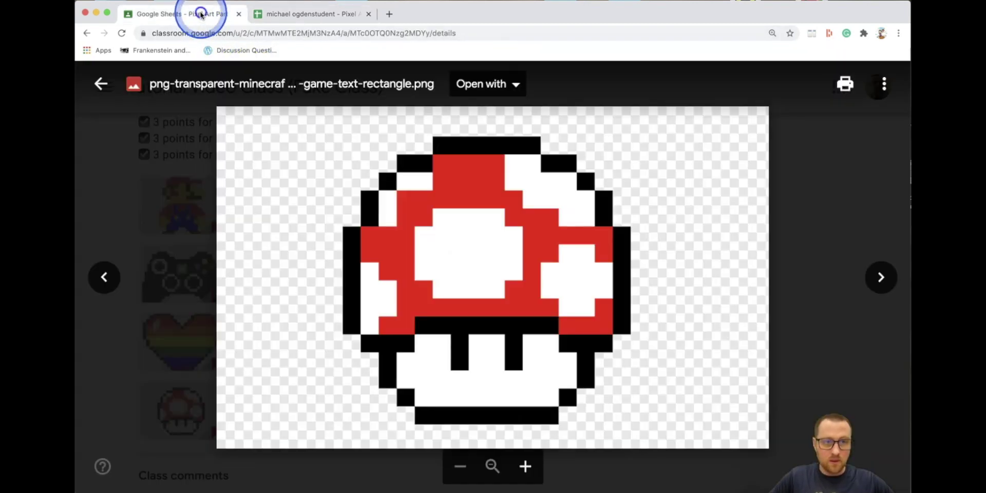
{"action": "left_click", "coordinate": [101, 85]}
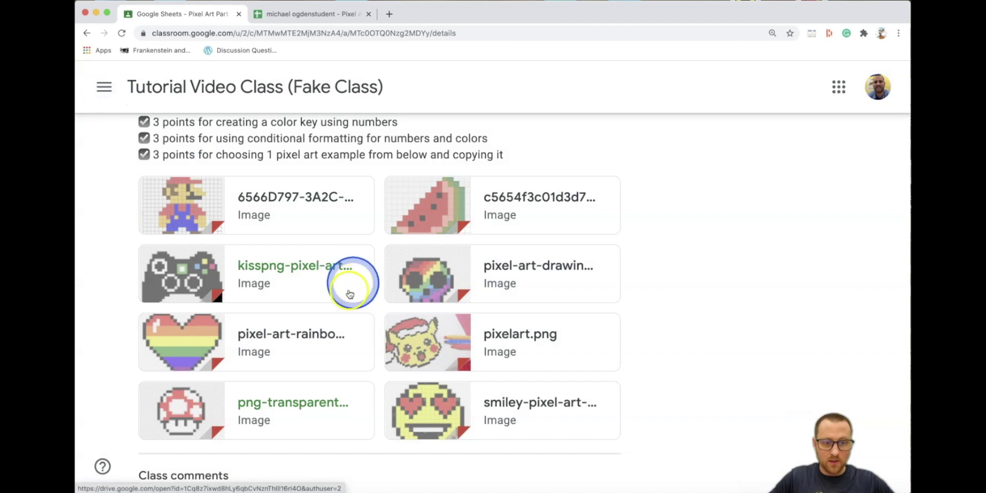
{"action": "left_click", "coordinate": [278, 411]}
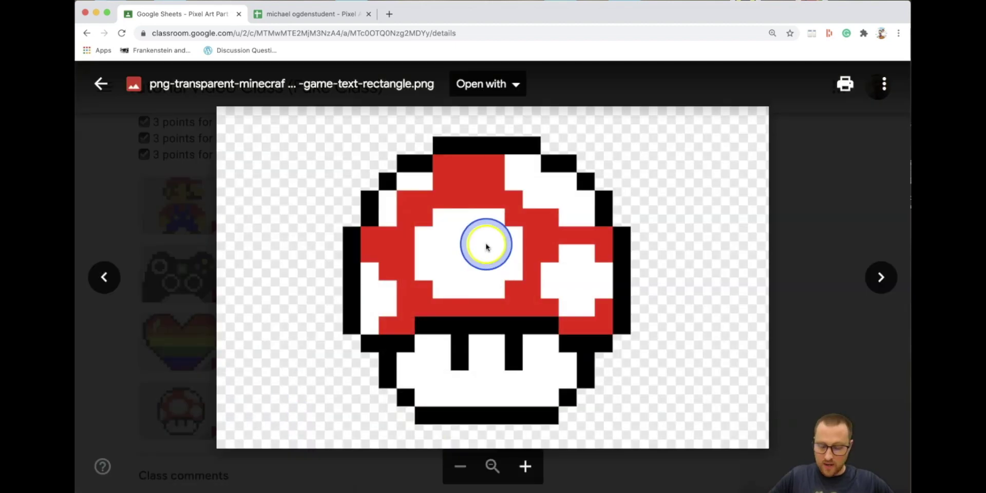
{"action": "right_click", "coordinate": [486, 247]}
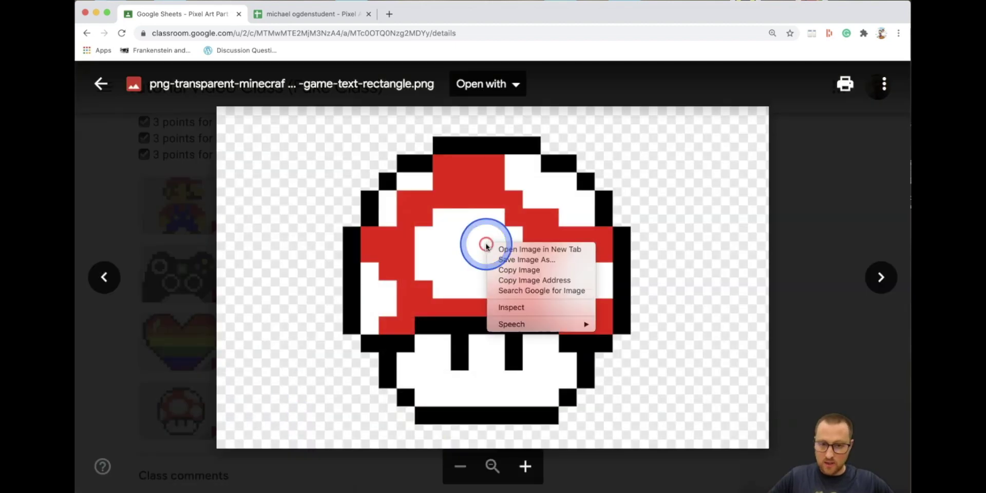
{"action": "left_click", "coordinate": [546, 271]}
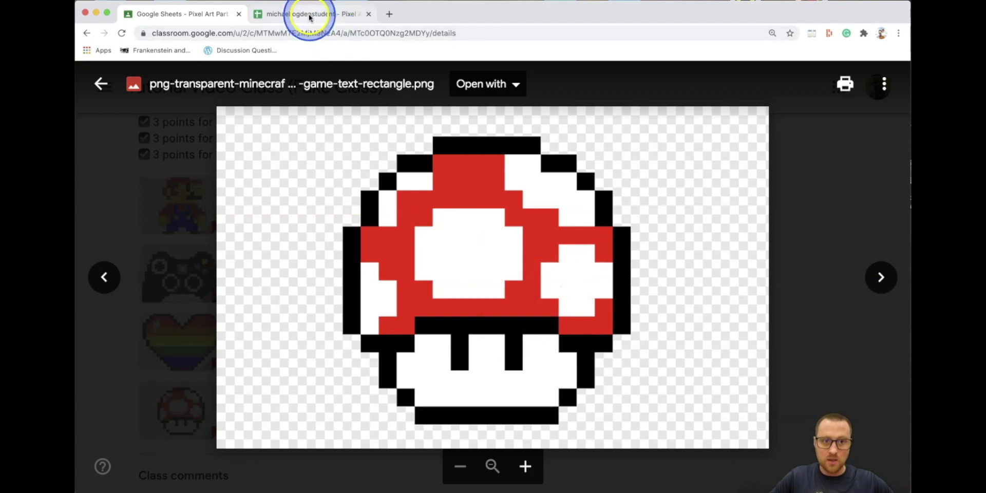
Switch to the Pixel Art Part 1 spreadsheet and paste the mushroom image at cell V10
{"action": "left_click", "coordinate": [309, 17]}
{"action": "right_click", "coordinate": [488, 252]}
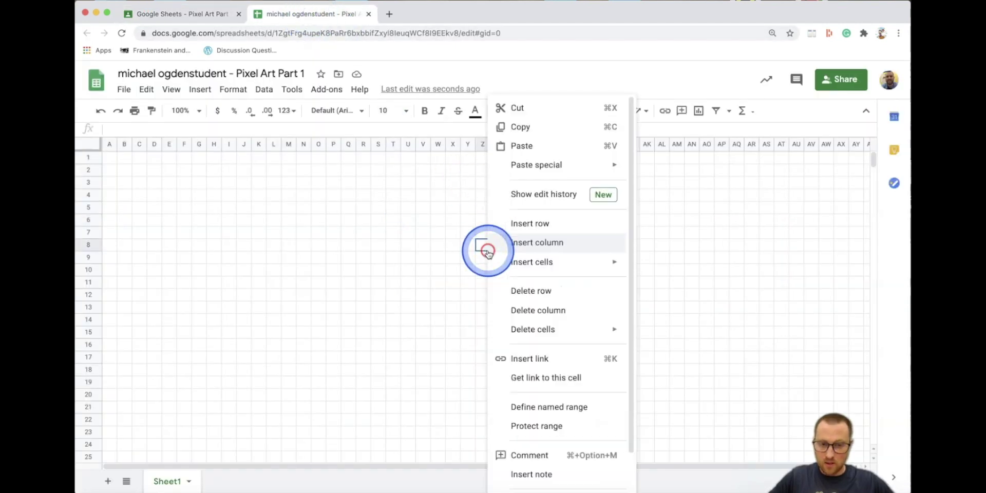
{"action": "left_click", "coordinate": [418, 271]}
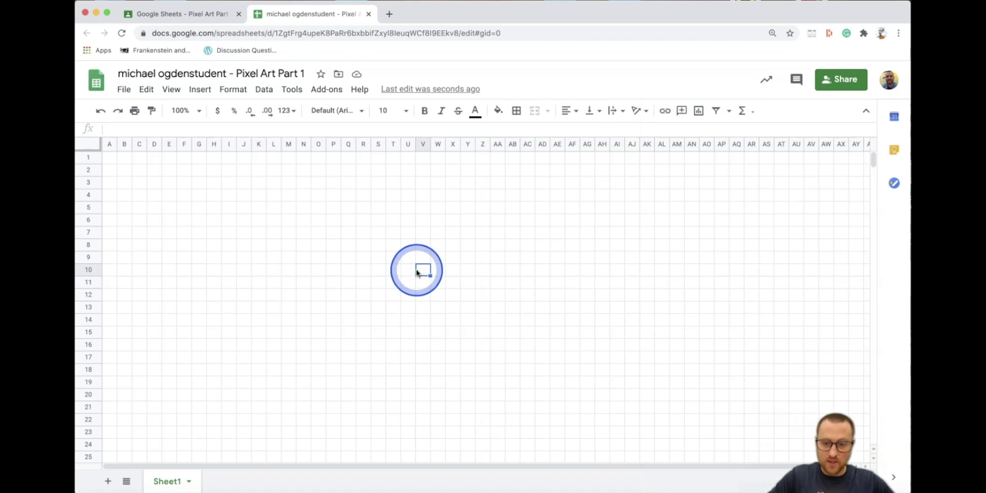
{"action": "key", "text": "super+v"}
Shrink the mushroom image and place it over columns AL to AX, about rows 2 to 12, as a reference
{"action": "left_click_drag", "start_coordinate": [482, 308], "coordinate": [416, 228]}
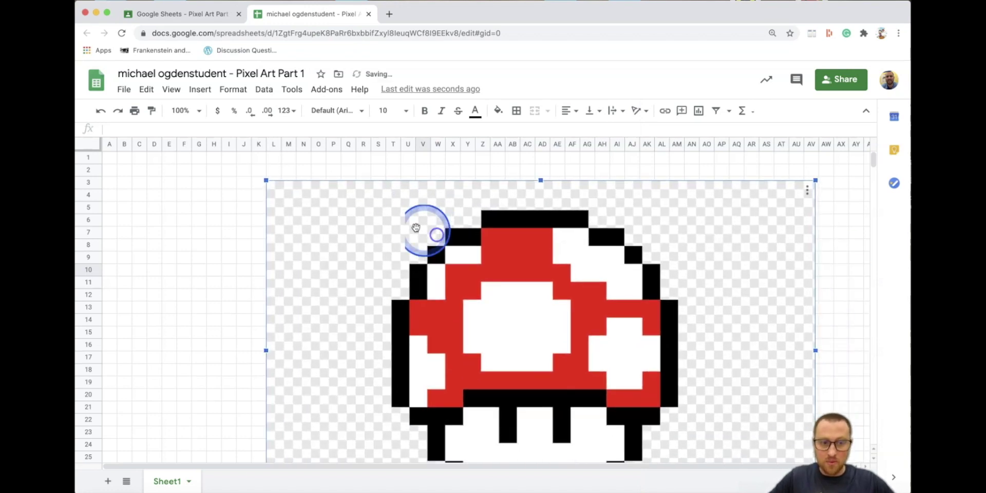
{"action": "left_click_drag", "start_coordinate": [266, 181], "coordinate": [441, 288]}
{"action": "left_click_drag", "start_coordinate": [617, 396], "coordinate": [541, 262]}
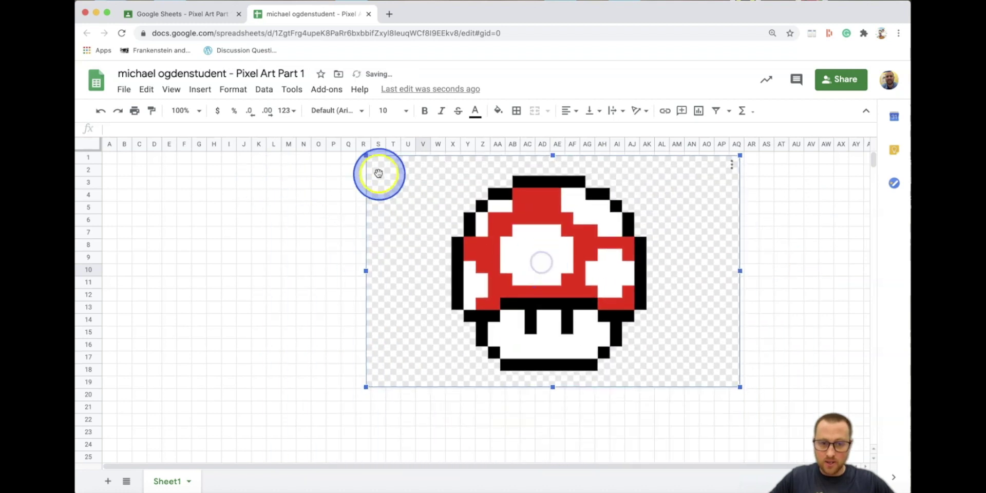
{"action": "left_click_drag", "start_coordinate": [368, 156], "coordinate": [590, 362]}
{"action": "left_click_drag", "start_coordinate": [688, 360], "coordinate": [756, 232]}
{"action": "left_click", "coordinate": [375, 321]}
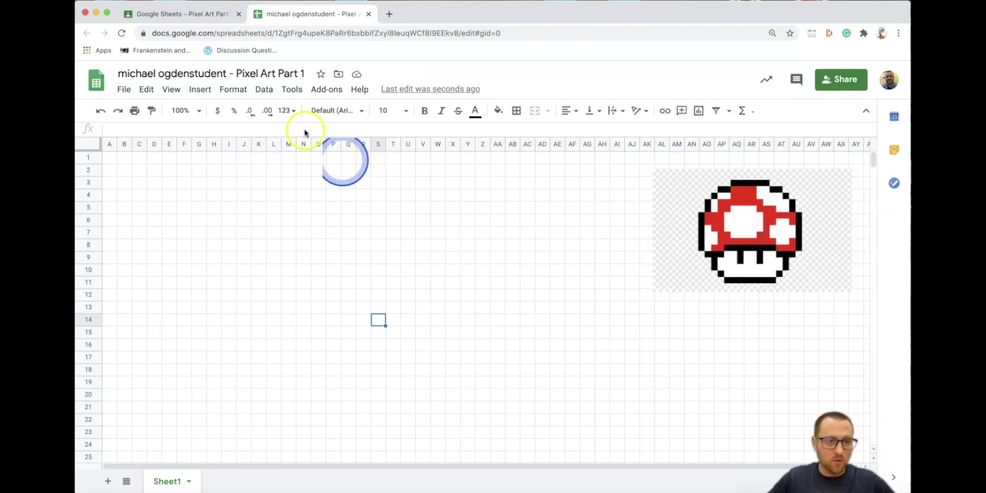
Close the image preview in Google Classroom and check the requirement on conditional formatting for numbers and colors
{"action": "left_click", "coordinate": [194, 13]}
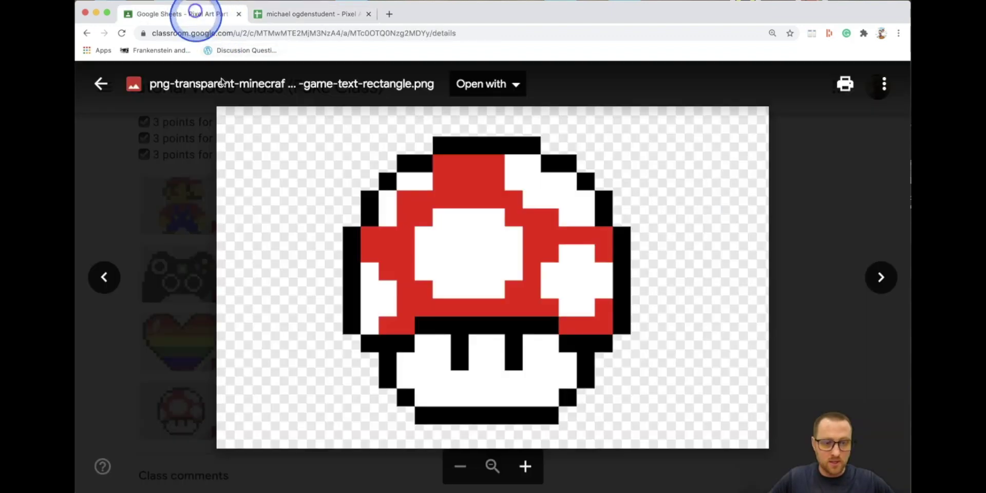
{"action": "left_click", "coordinate": [100, 84]}
{"action": "scroll", "coordinate": [253, 161], "scroll_direction": "up", "scroll_amount": 5}
{"action": "scroll", "coordinate": [261, 195], "scroll_direction": "up", "scroll_amount": 3}
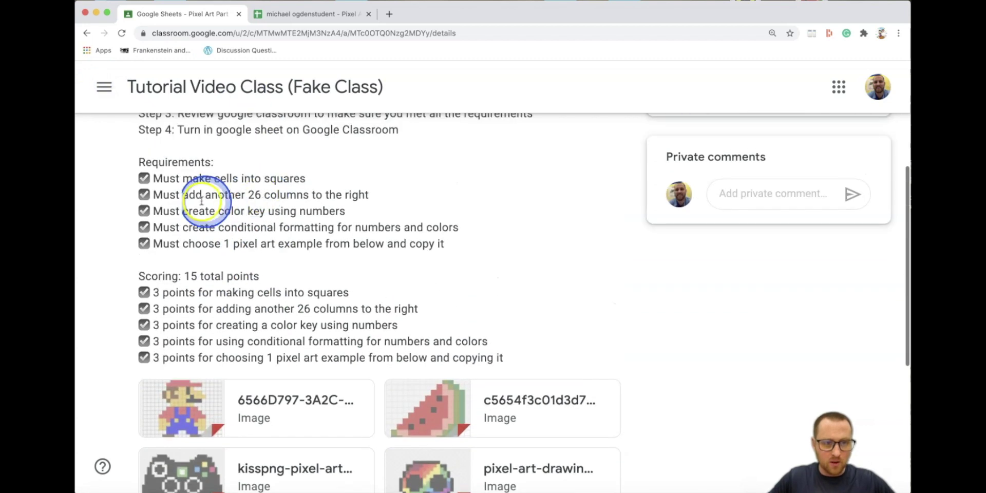
{"action": "left_click_drag", "start_coordinate": [160, 228], "coordinate": [521, 228]}
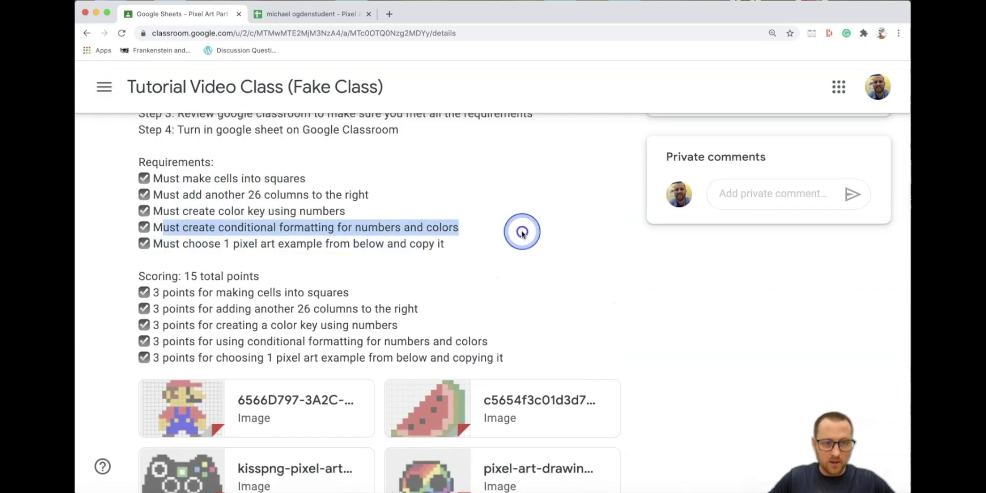
Switch to the Pixel Art Part 1 spreadsheet, select the whole sheet and start a conditional formatting rule for A1:AZ1000
{"action": "left_click", "coordinate": [328, 16]}
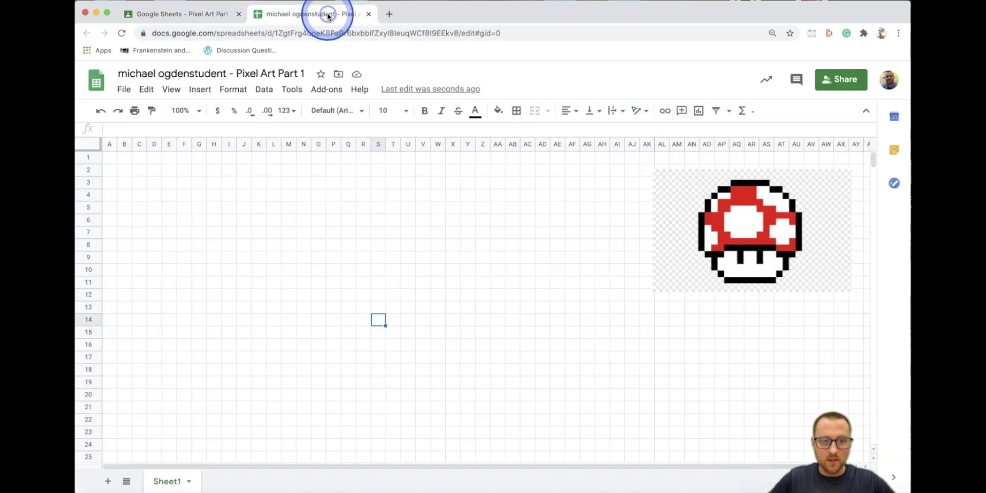
{"action": "left_click", "coordinate": [334, 180]}
{"action": "left_click", "coordinate": [115, 163]}
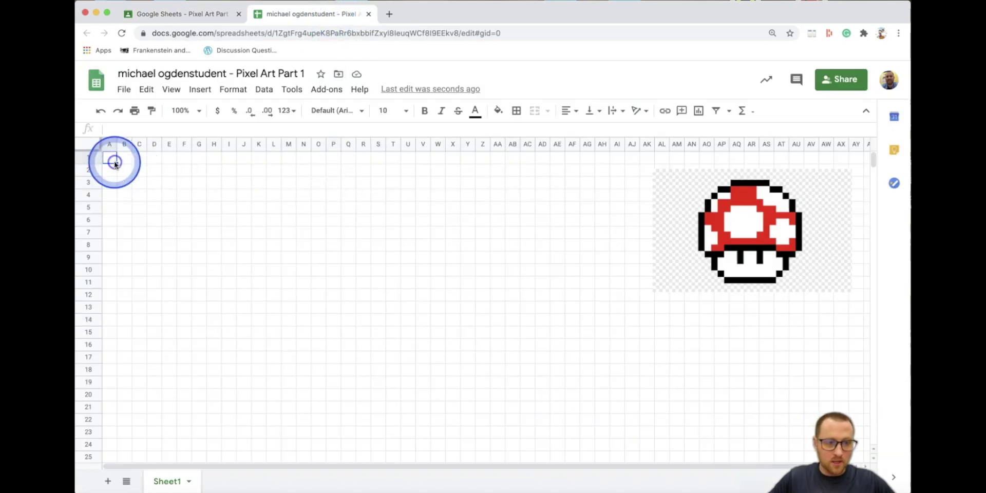
{"action": "left_click", "coordinate": [92, 148]}
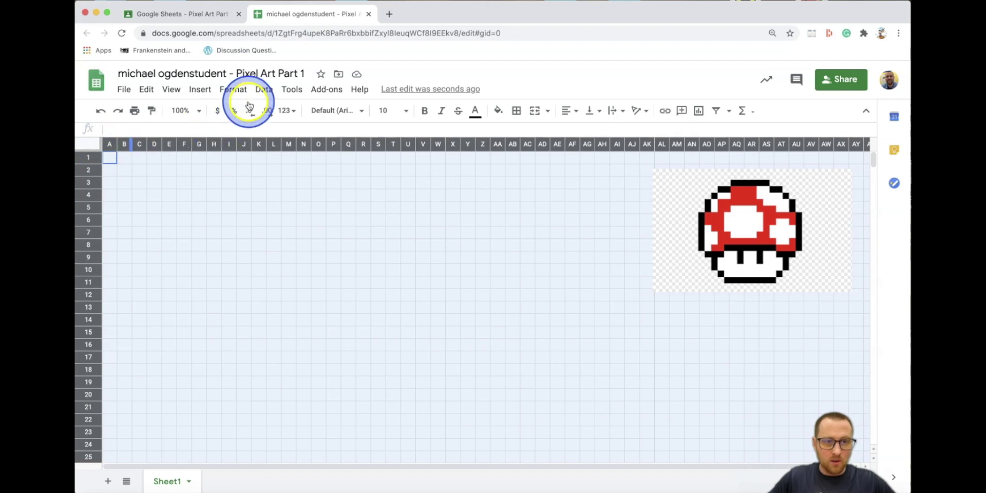
{"action": "left_click", "coordinate": [235, 90]}
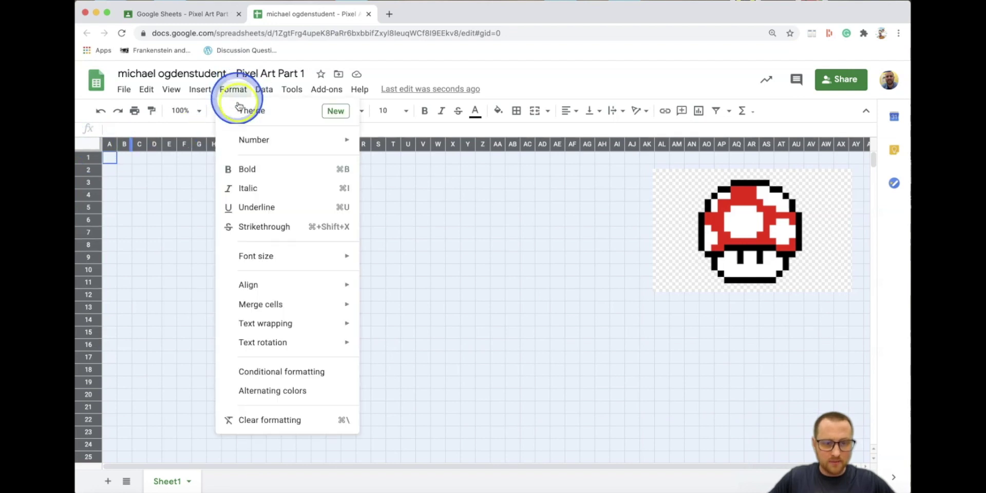
{"action": "left_click", "coordinate": [346, 378]}
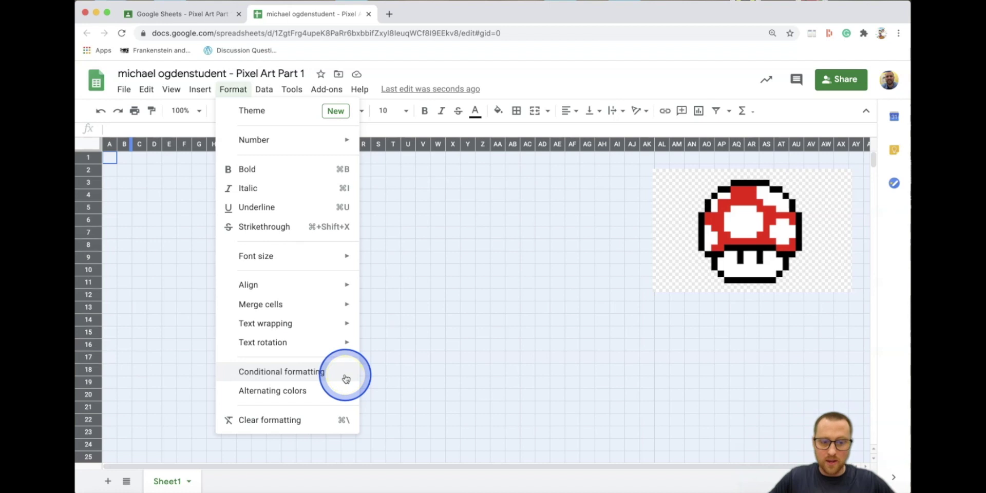
{"action": "left_click", "coordinate": [346, 379]}
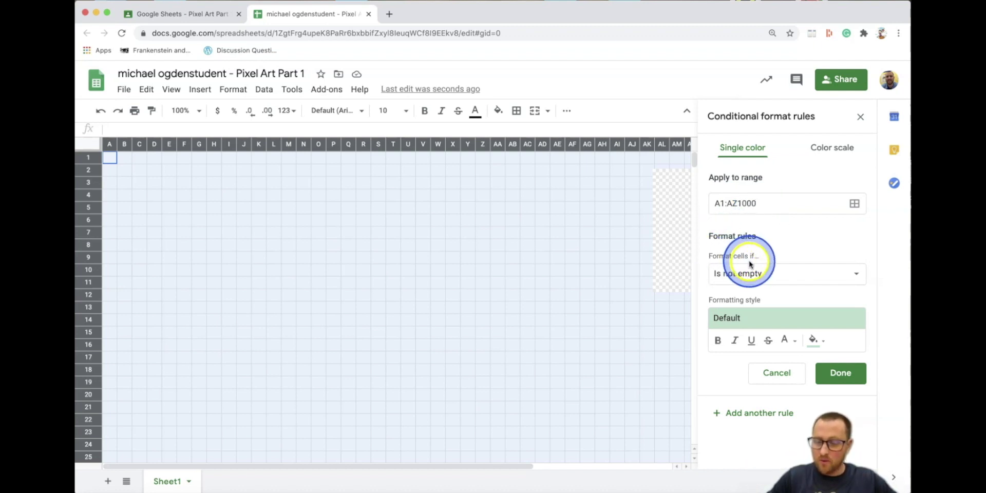
{"action": "left_click", "coordinate": [860, 276]}
{"action": "scroll", "coordinate": [826, 280], "scroll_direction": "down", "scroll_amount": 3}
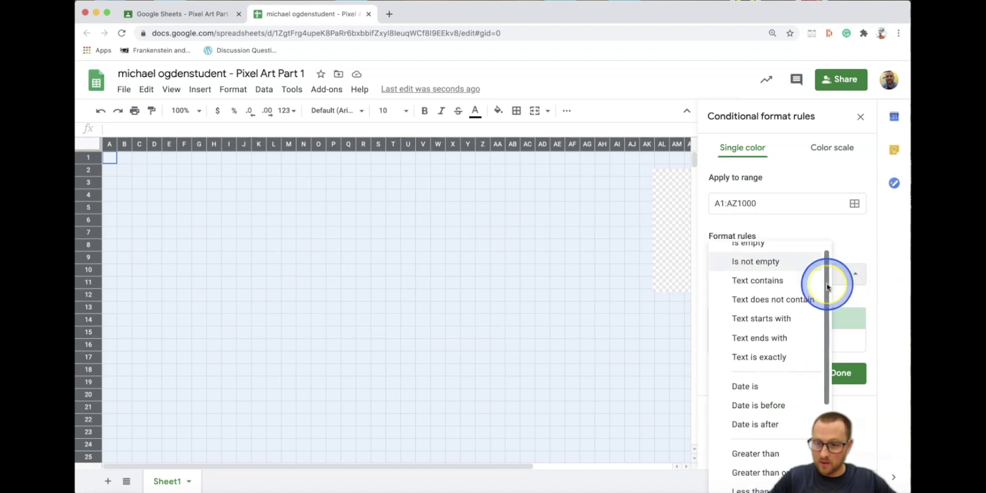
{"action": "scroll", "coordinate": [827, 286], "scroll_direction": "down", "scroll_amount": 3}
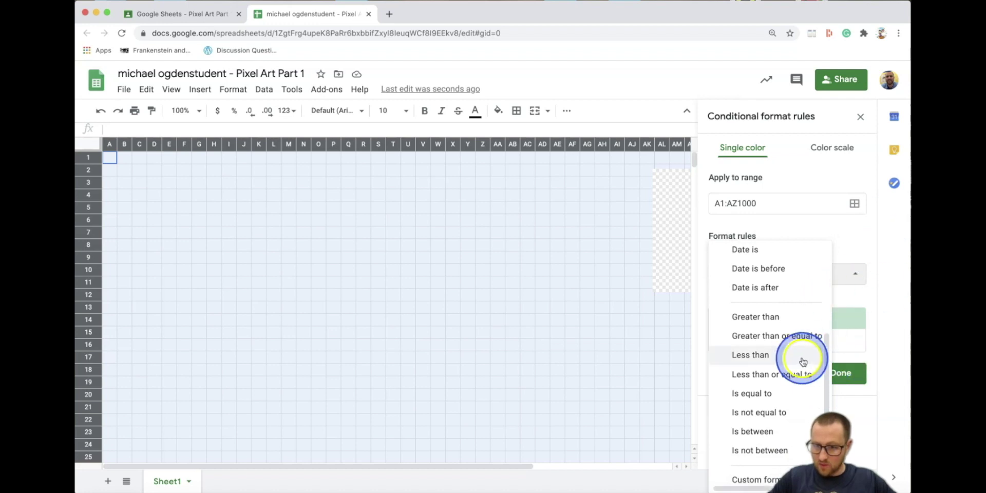
{"action": "scroll", "coordinate": [796, 396], "scroll_direction": "up", "scroll_amount": 6}
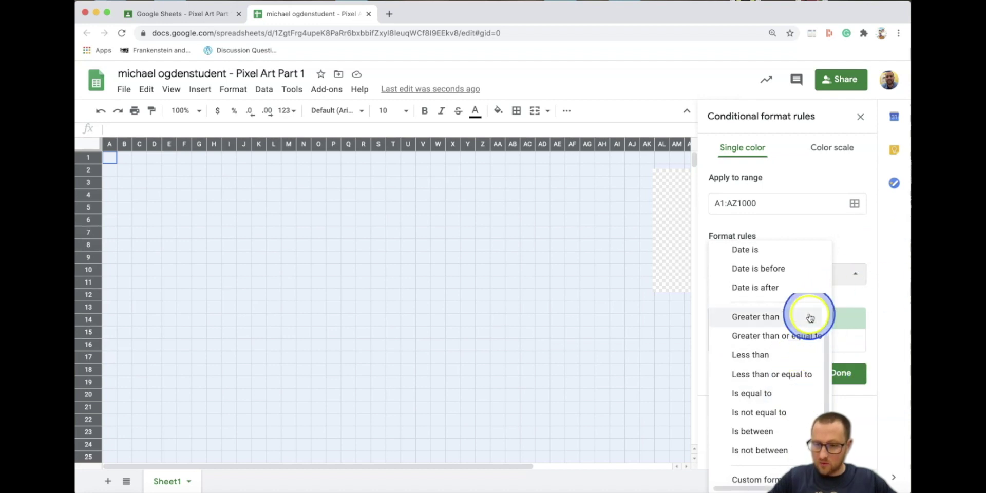
{"action": "left_click", "coordinate": [848, 247]}
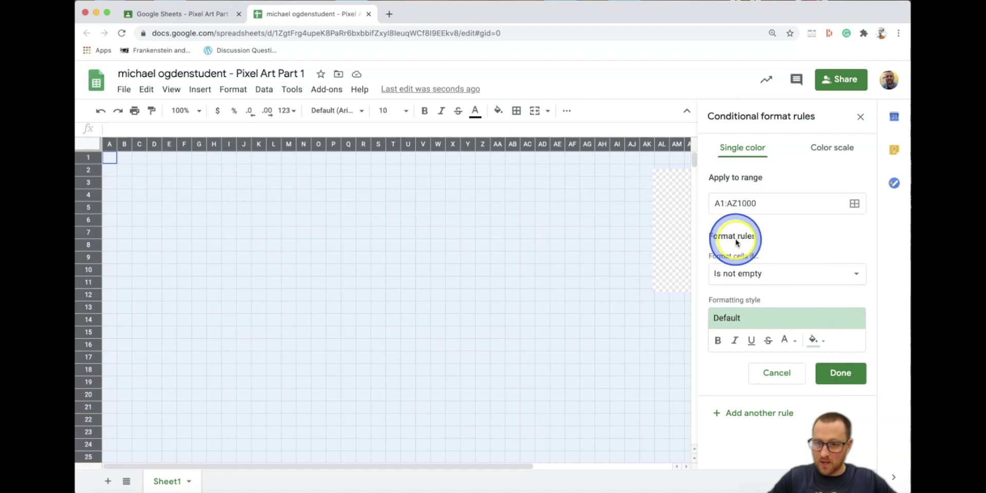
{"action": "left_click", "coordinate": [721, 280]}
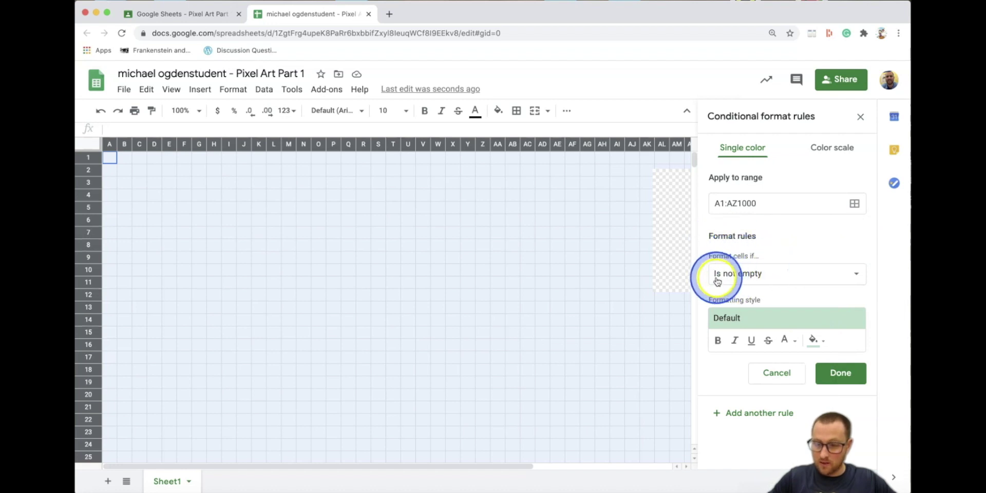
Set the rule's condition to format cells whose value is equal to 1
{"action": "left_click", "coordinate": [857, 278]}
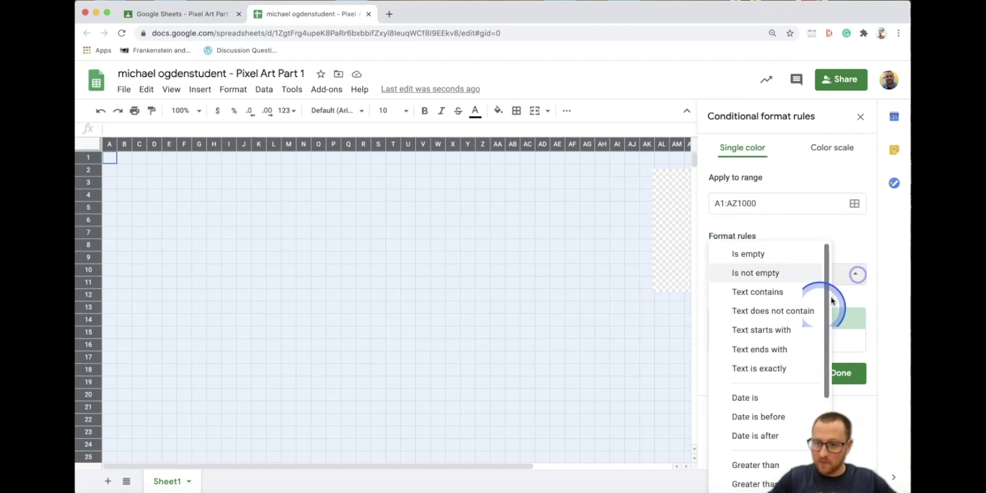
{"action": "scroll", "coordinate": [788, 329], "scroll_direction": "down", "scroll_amount": 5}
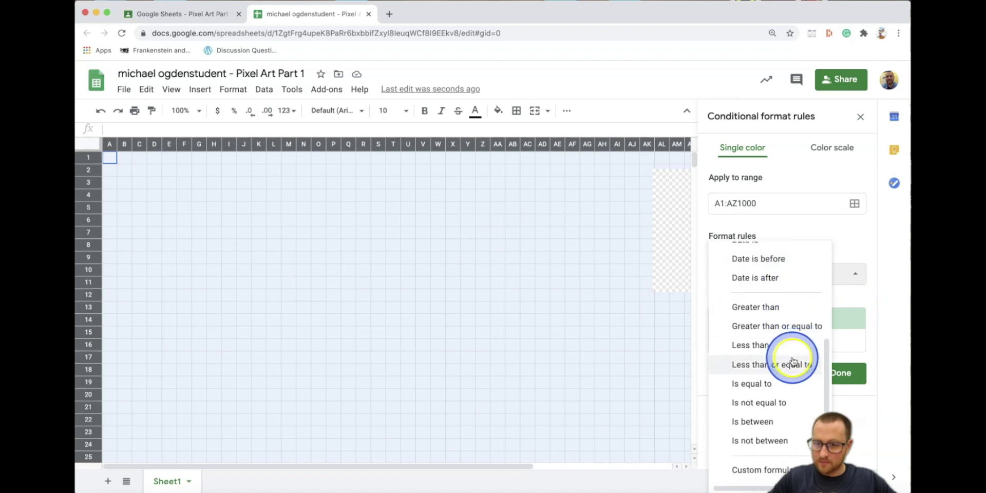
{"action": "left_click", "coordinate": [796, 384]}
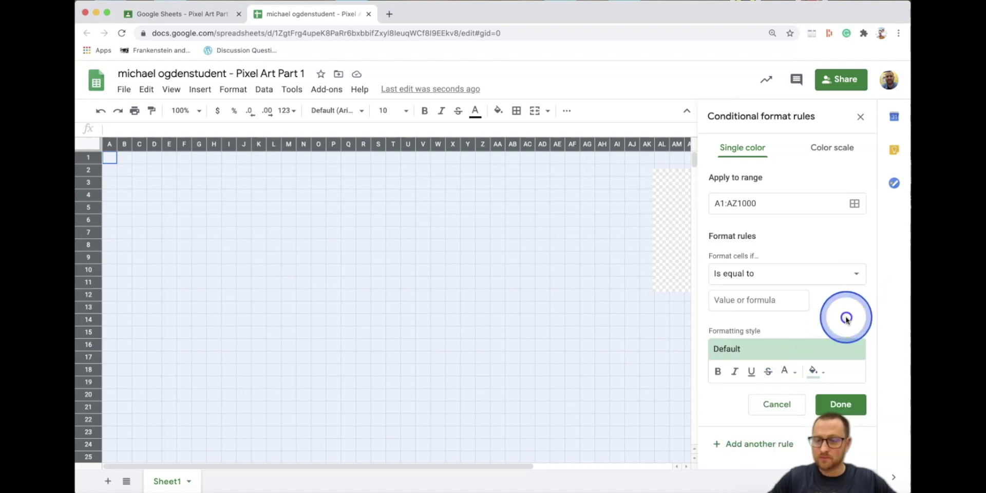
{"action": "left_click", "coordinate": [744, 304]}
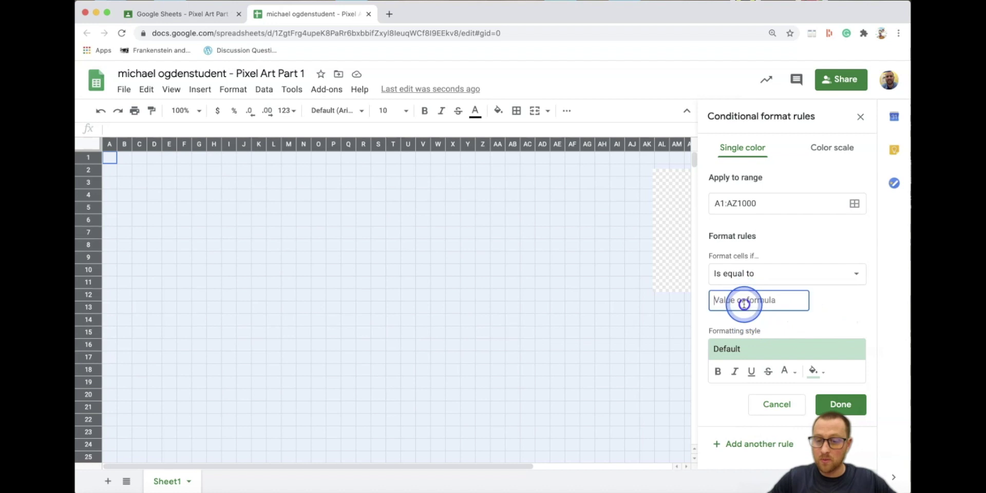
{"action": "type", "text": "1"}
{"action": "left_click", "coordinate": [841, 305]}
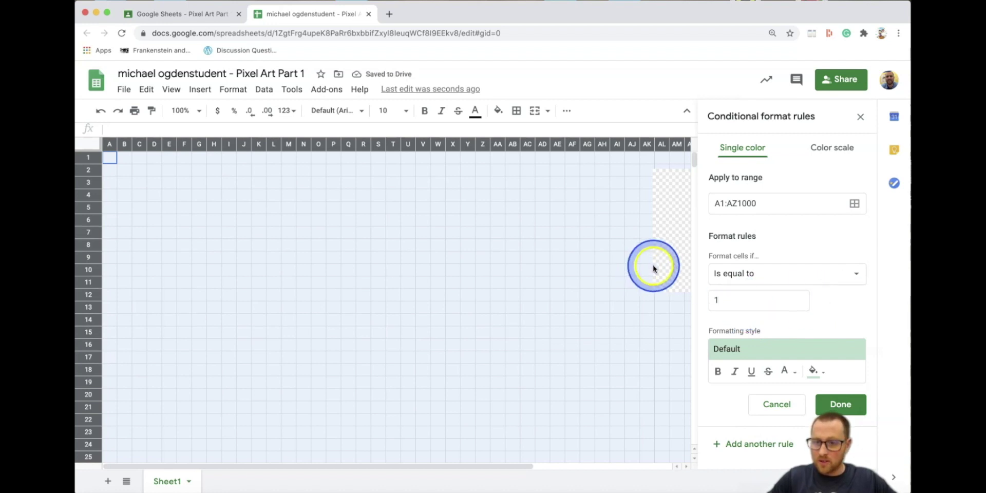
Move the mushroom reference image to columns Y to AL, about rows 2 to 11, clear of the conditional format rules
{"action": "left_click_drag", "start_coordinate": [654, 262], "coordinate": [498, 245]}
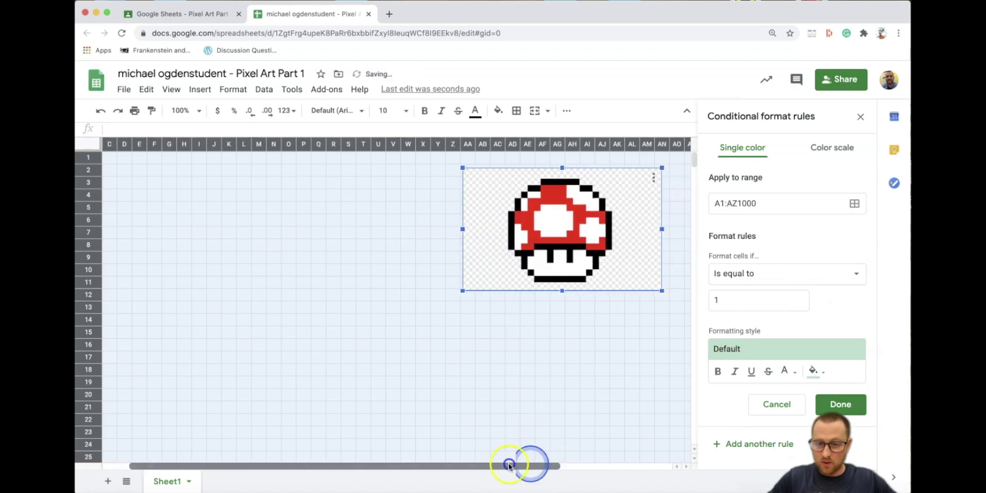
{"action": "left_click_drag", "start_coordinate": [637, 262], "coordinate": [584, 264]}
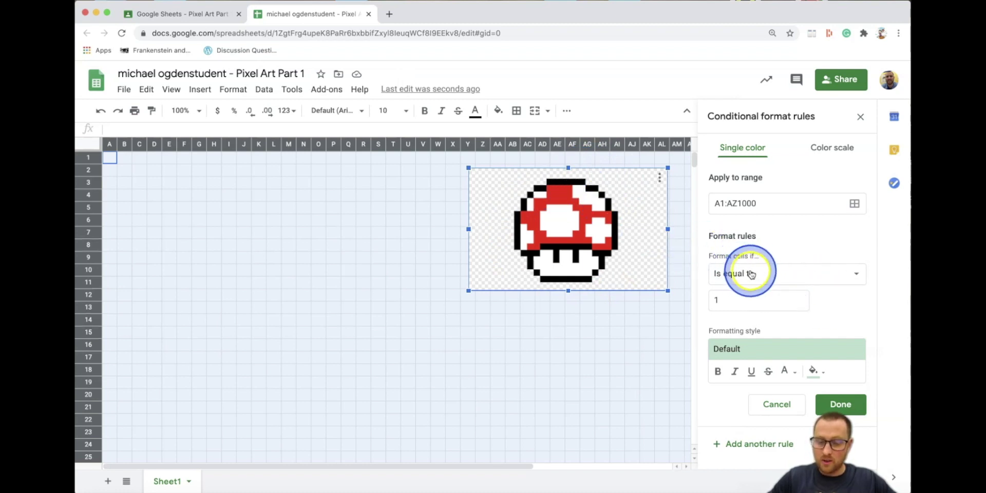
Give the equal-to-1 rule a black fill and black text color, and save the rule
{"action": "left_click", "coordinate": [731, 301]}
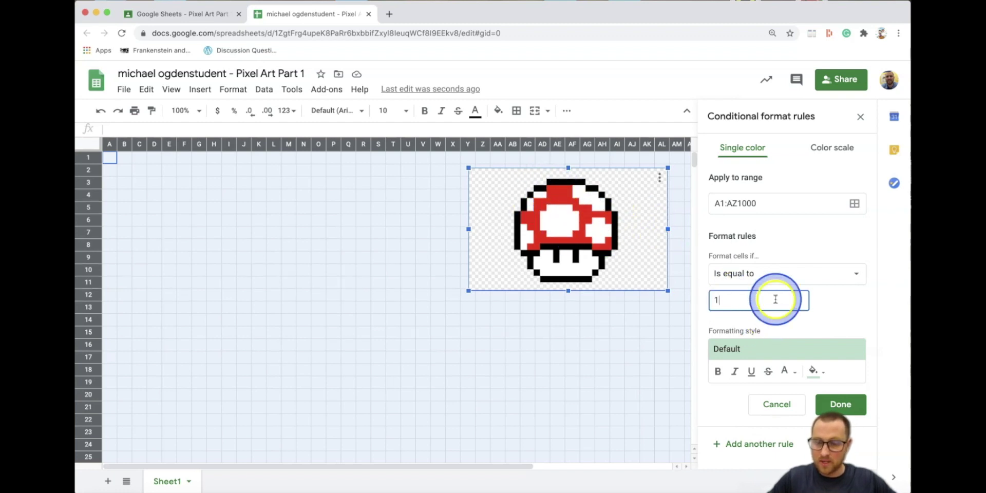
{"action": "left_click", "coordinate": [816, 378]}
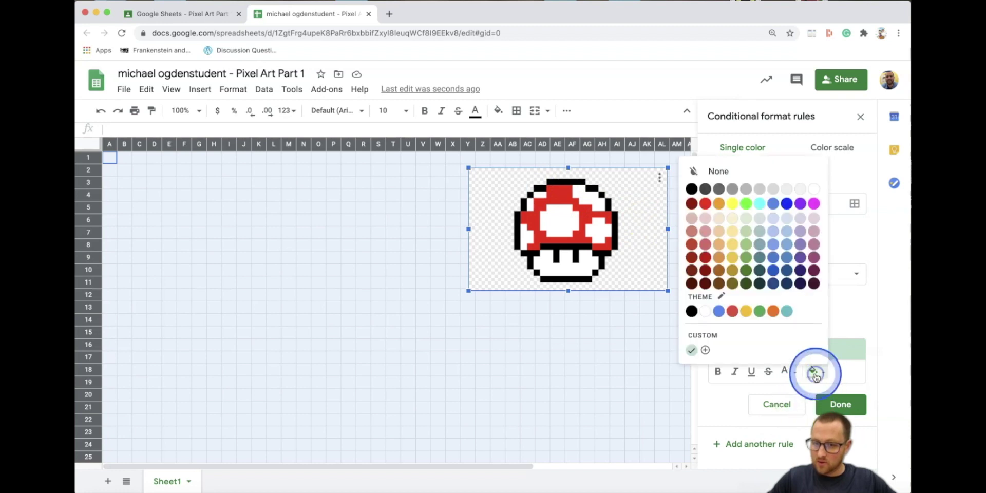
{"action": "left_click", "coordinate": [693, 191]}
{"action": "left_click", "coordinate": [790, 374]}
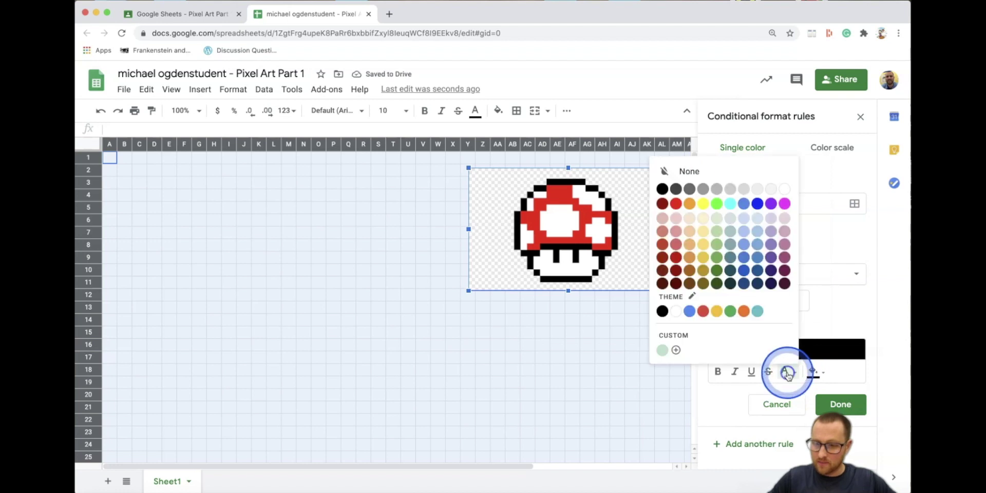
{"action": "left_click", "coordinate": [663, 190]}
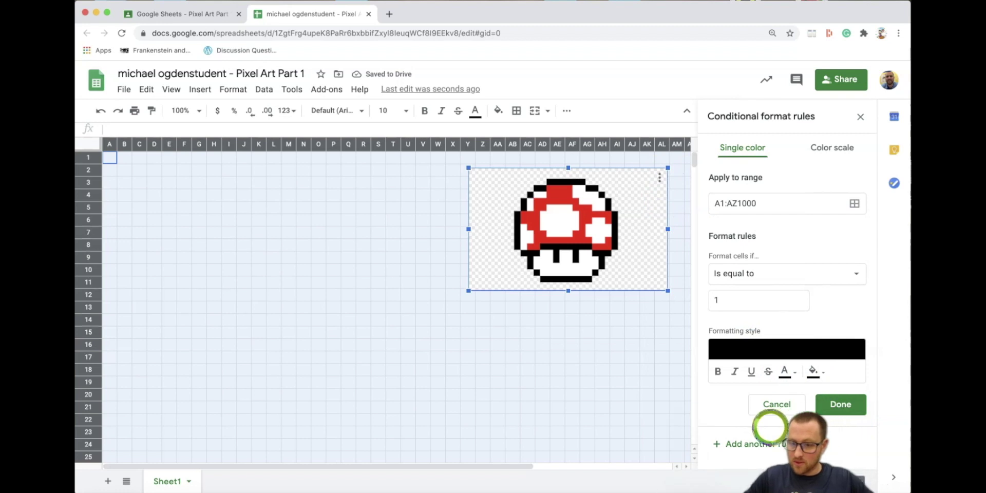
{"action": "left_click", "coordinate": [788, 412]}
{"action": "left_click", "coordinate": [853, 414]}
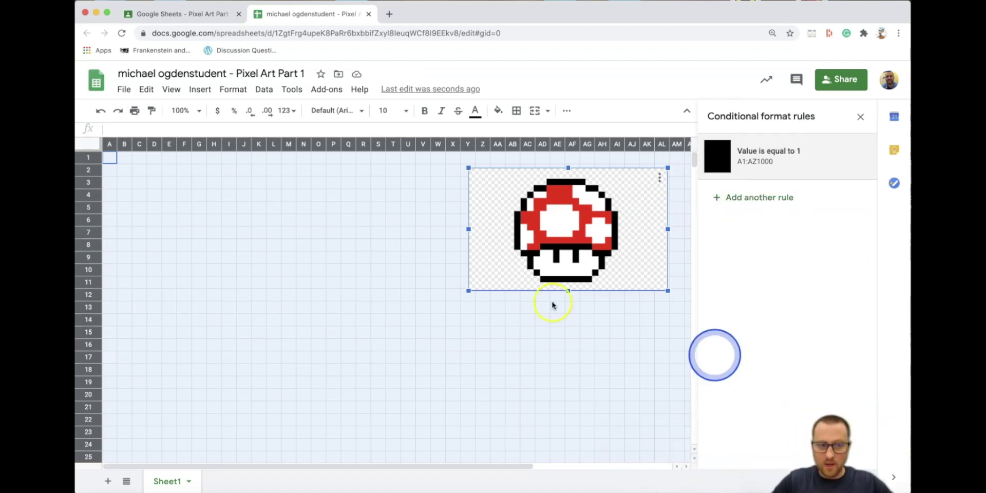
Enter 1 in cell A1 to test the black rule
{"action": "left_click", "coordinate": [109, 159]}
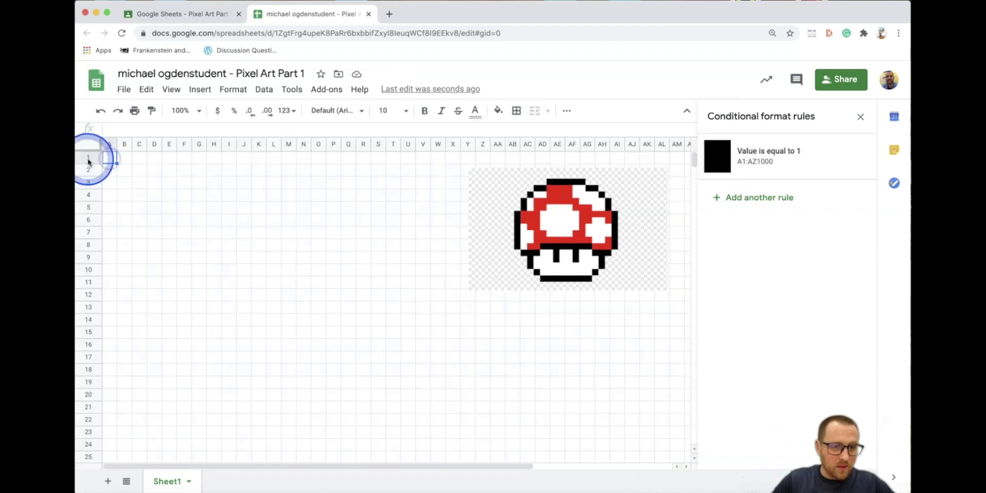
{"action": "left_click", "coordinate": [88, 157]}
{"action": "left_click", "coordinate": [108, 160]}
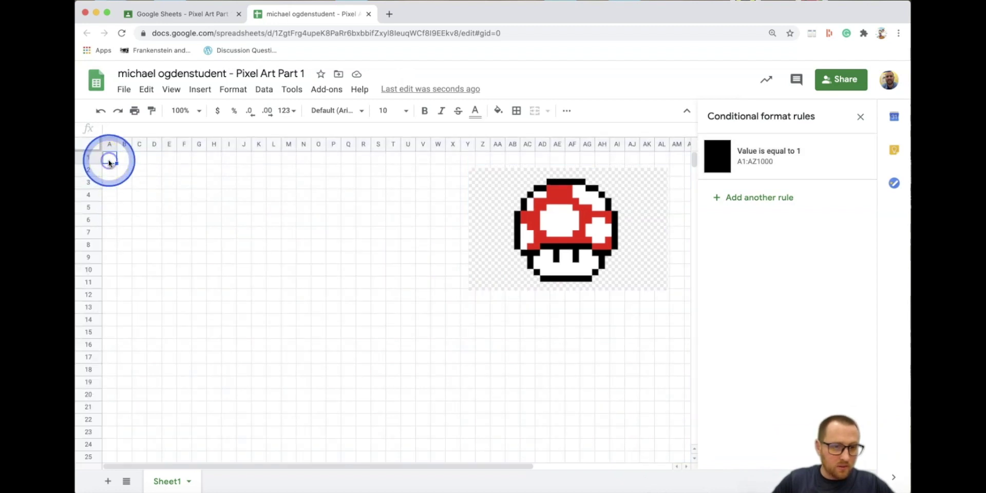
{"action": "left_click", "coordinate": [88, 157]}
{"action": "left_click", "coordinate": [108, 160]}
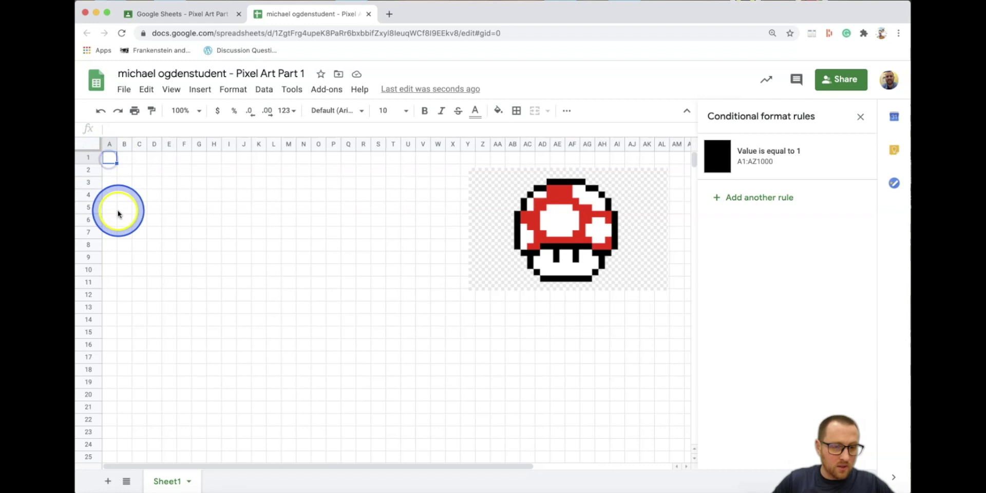
{"action": "left_click", "coordinate": [110, 162]}
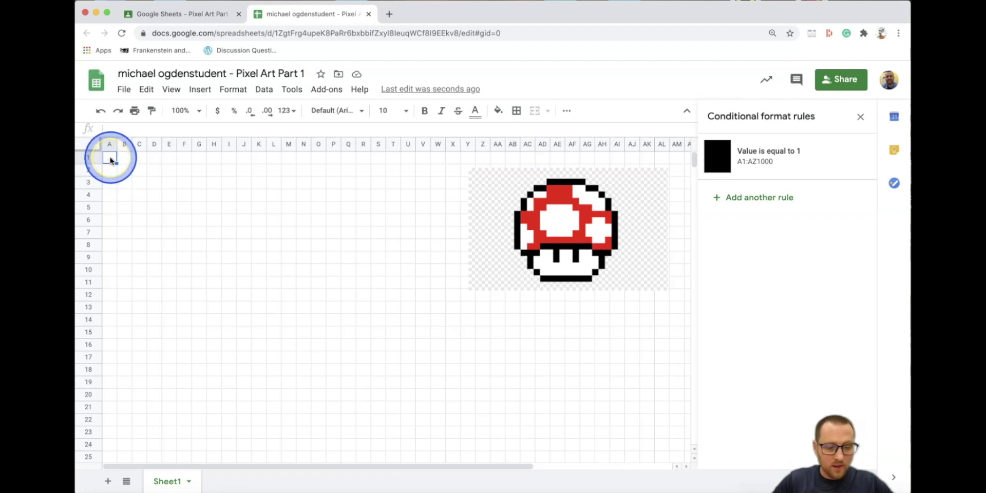
{"action": "type", "text": "1"}
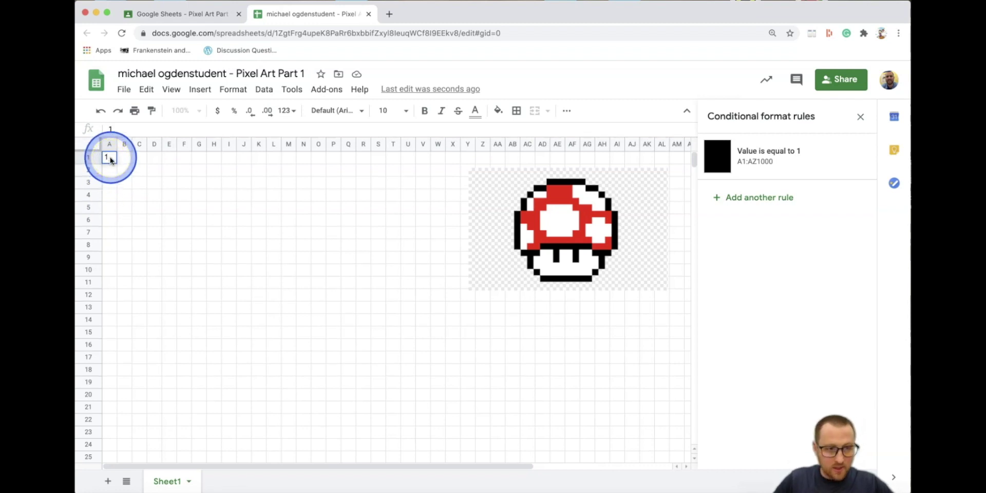
{"action": "left_click", "coordinate": [146, 244]}
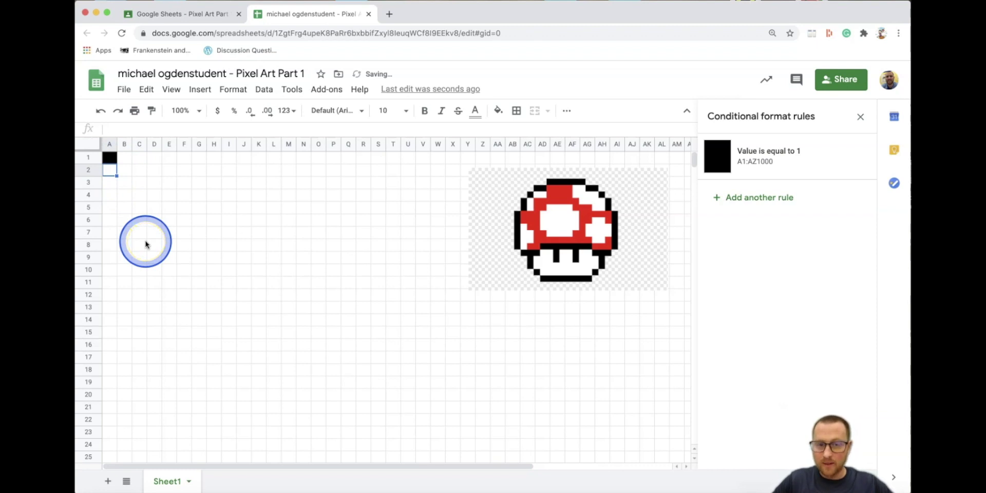
Enter 1 in the scattered cells N8, S5, L4, J16 and T13 to try the black rule across the sheet
{"action": "left_click", "coordinate": [352, 221]}
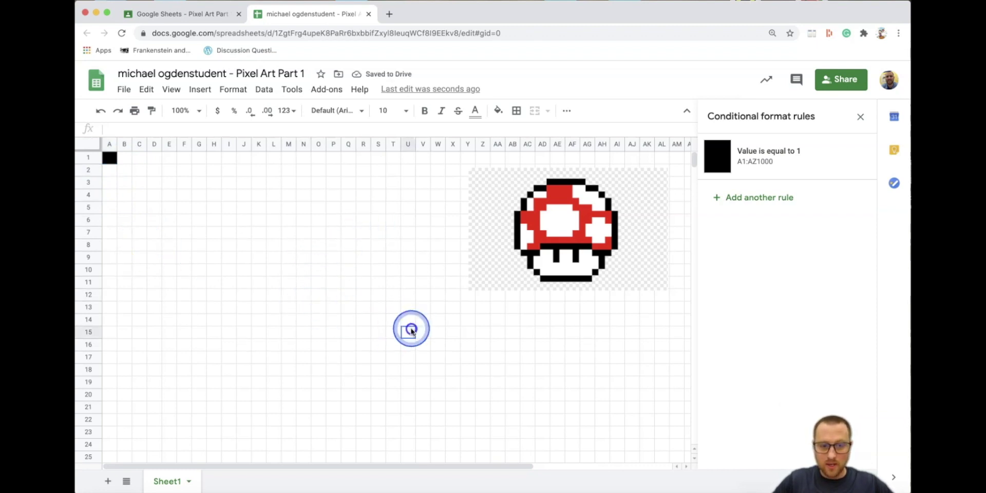
{"action": "left_click", "coordinate": [303, 244]}
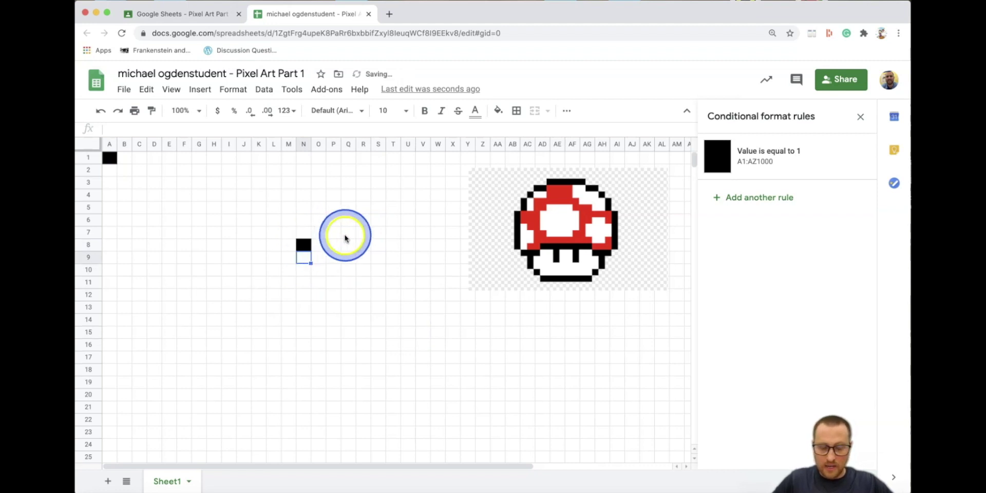
{"action": "left_click", "coordinate": [373, 212]}
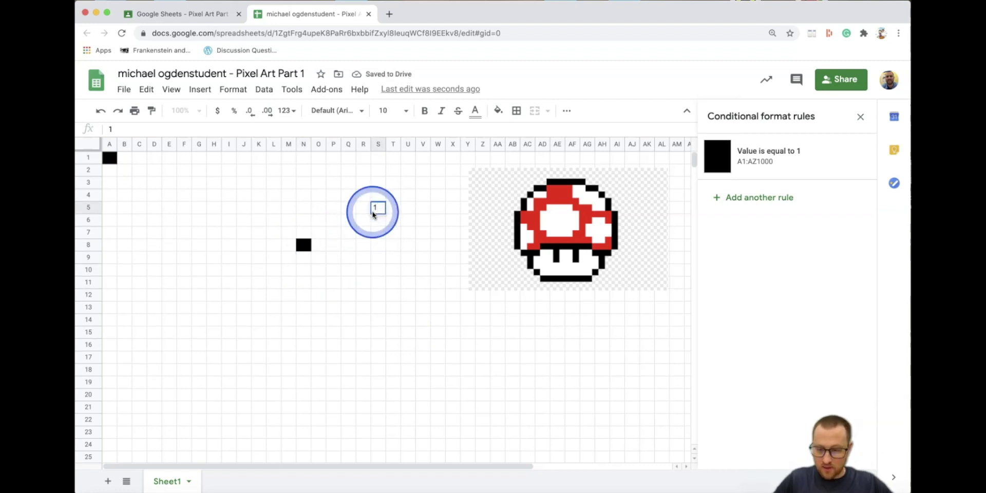
{"action": "key", "text": "Return"}
{"action": "left_click", "coordinate": [276, 195]}
{"action": "key", "text": "Return"}
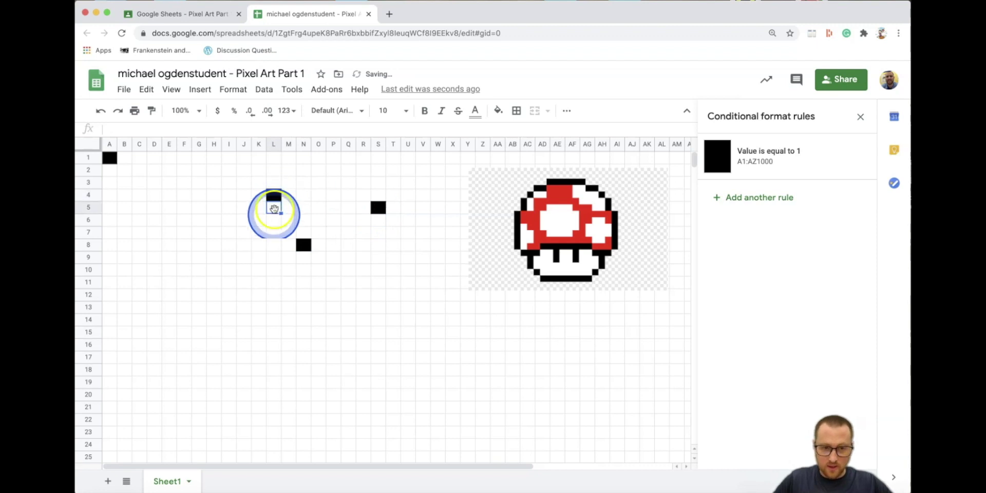
{"action": "left_click", "coordinate": [244, 345]}
{"action": "left_click", "coordinate": [396, 311]}
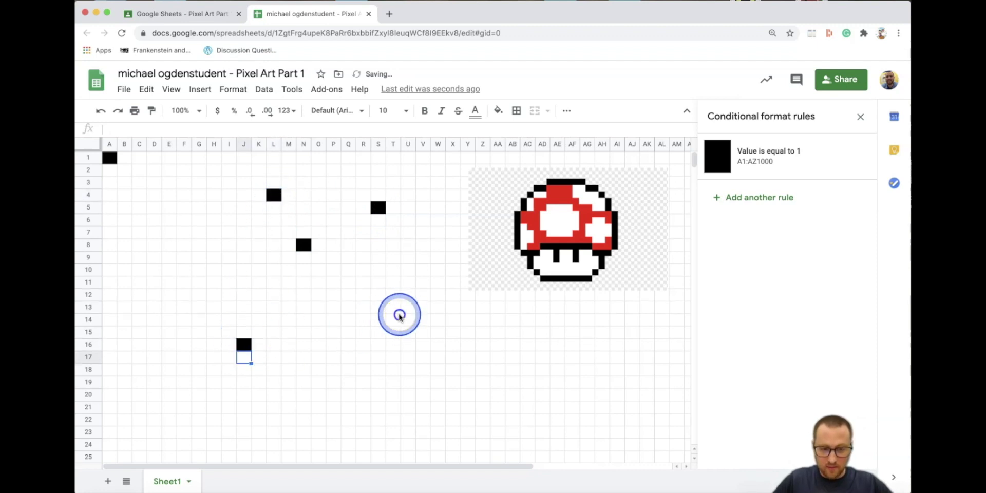
{"action": "type", "text": "1"}
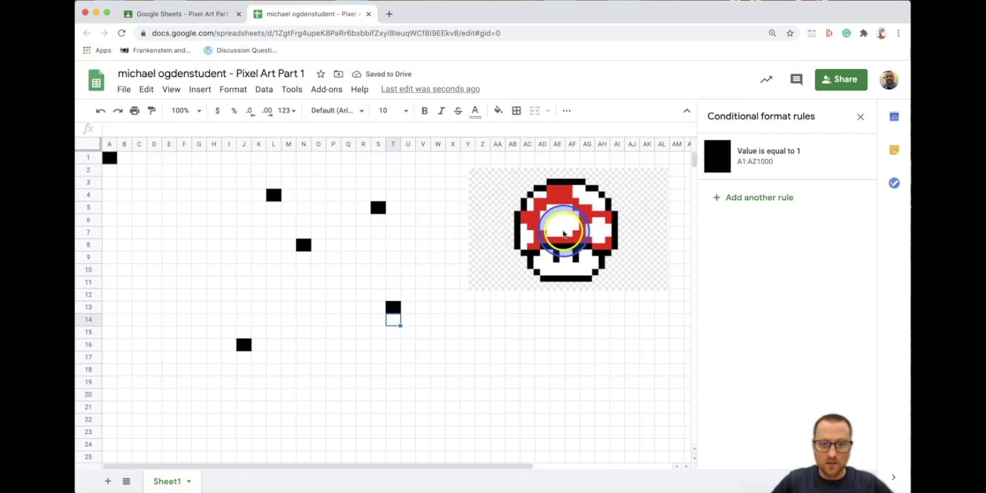
{"action": "left_click_drag", "start_coordinate": [586, 225], "coordinate": [565, 220]}
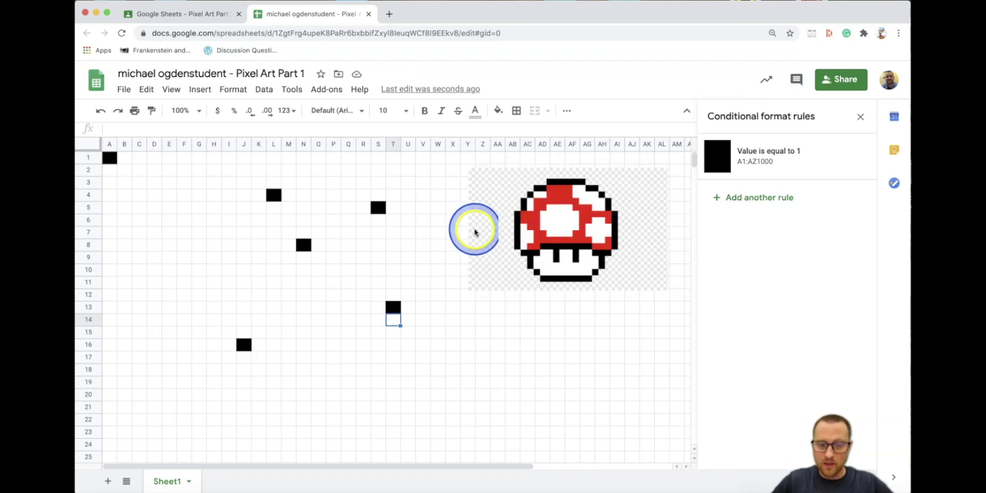
{"action": "left_click", "coordinate": [290, 185]}
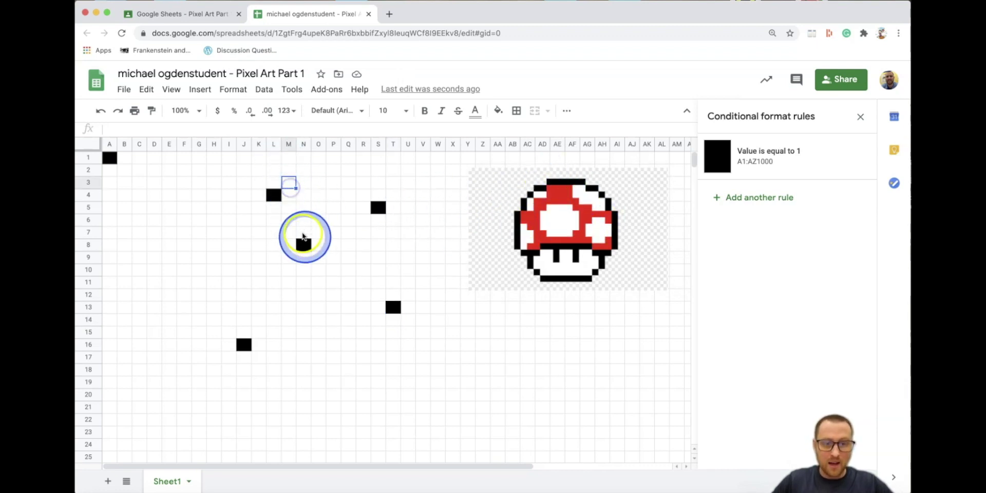
{"action": "left_click", "coordinate": [260, 182]}
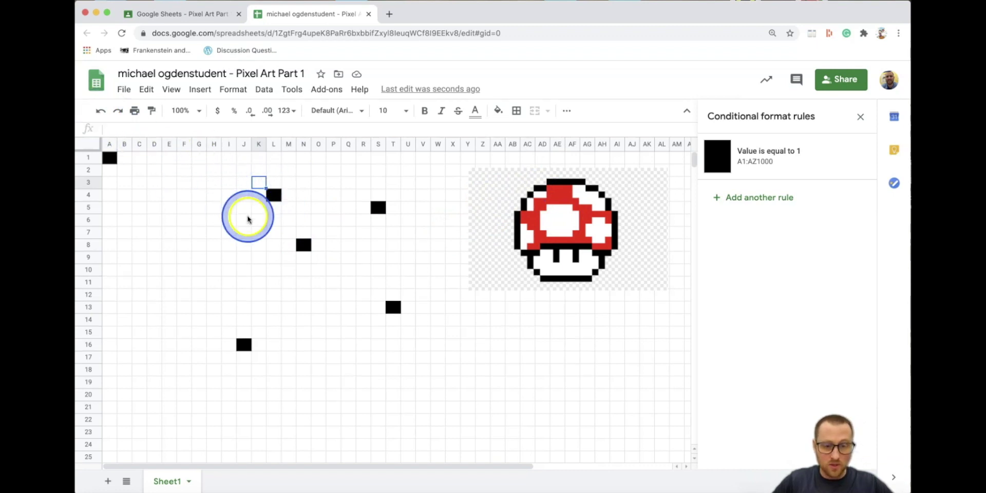
Undo the test entries across the sheet and restore only the 1 in cell A1
{"action": "left_click", "coordinate": [281, 245]}
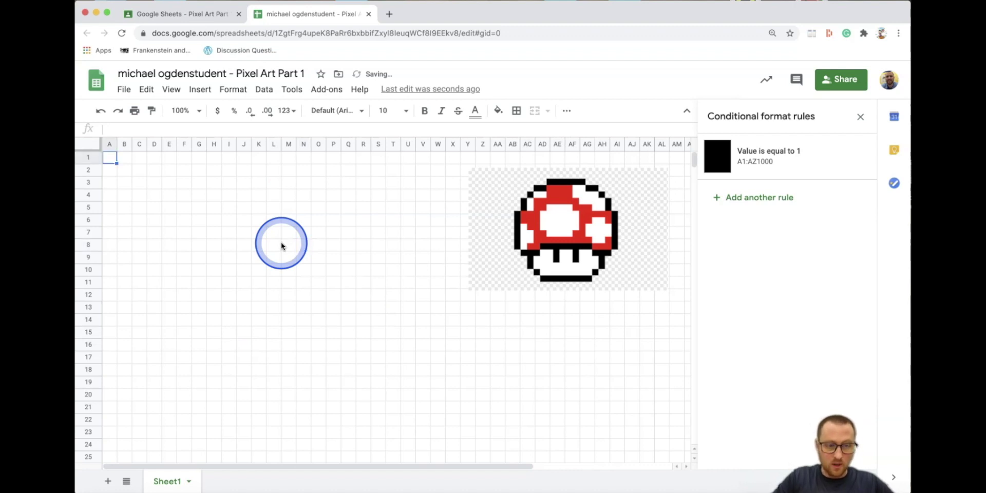
{"action": "left_click", "coordinate": [122, 115]}
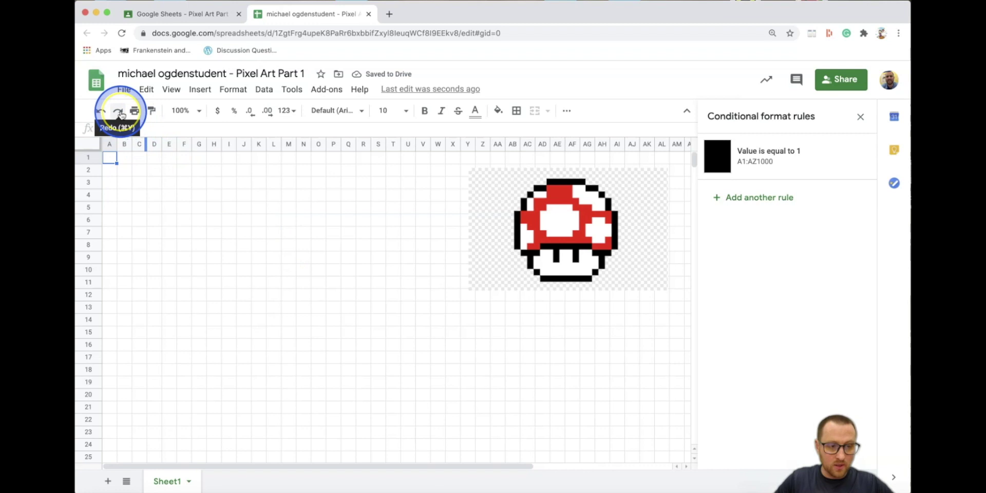
{"action": "left_click", "coordinate": [126, 130]}
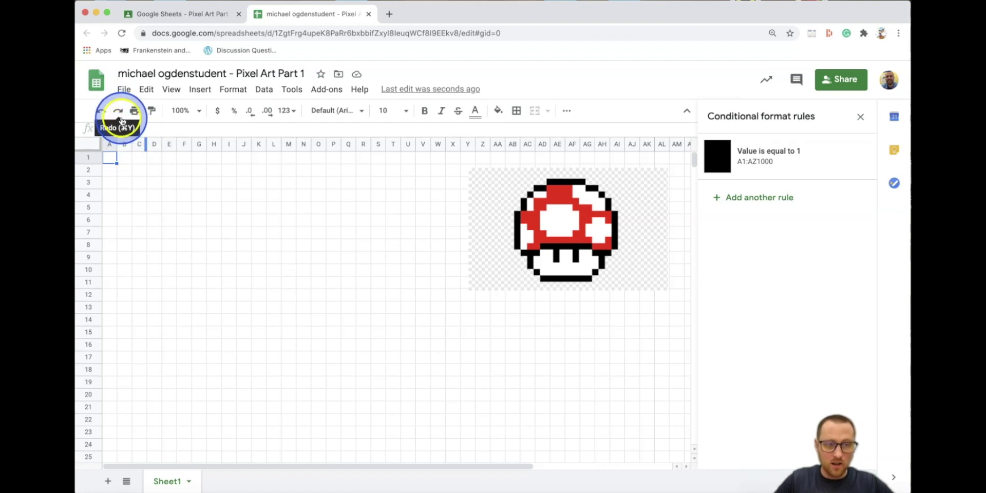
{"action": "left_click", "coordinate": [119, 111]}
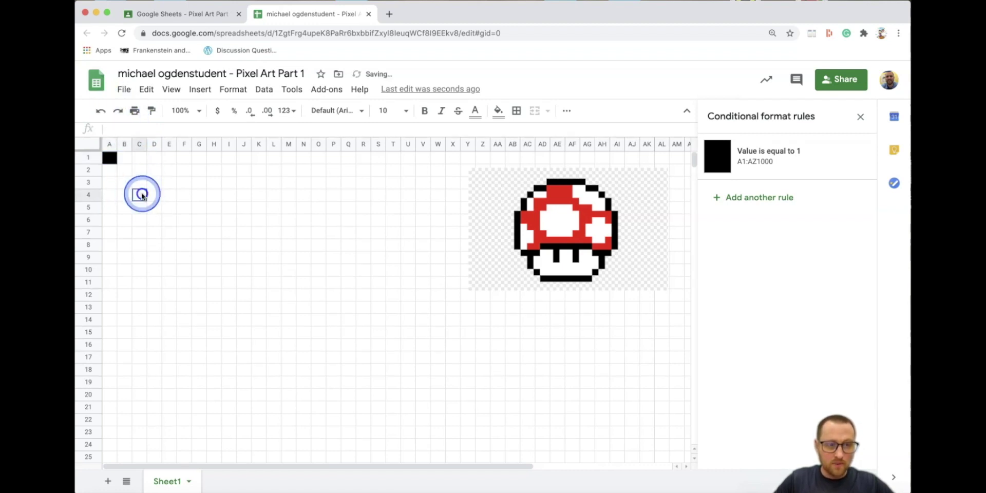
Redo the scattered test entries and undo them again, leaving only the 1 in cell A1
{"action": "left_click", "coordinate": [102, 111]}
{"action": "left_click", "coordinate": [120, 111]}
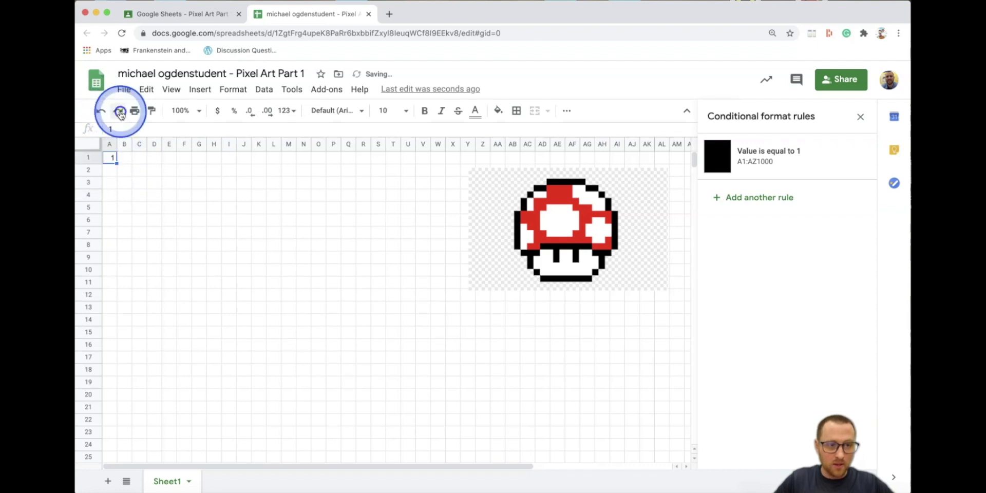
{"action": "left_click", "coordinate": [121, 111]}
{"action": "left_click", "coordinate": [120, 111]}
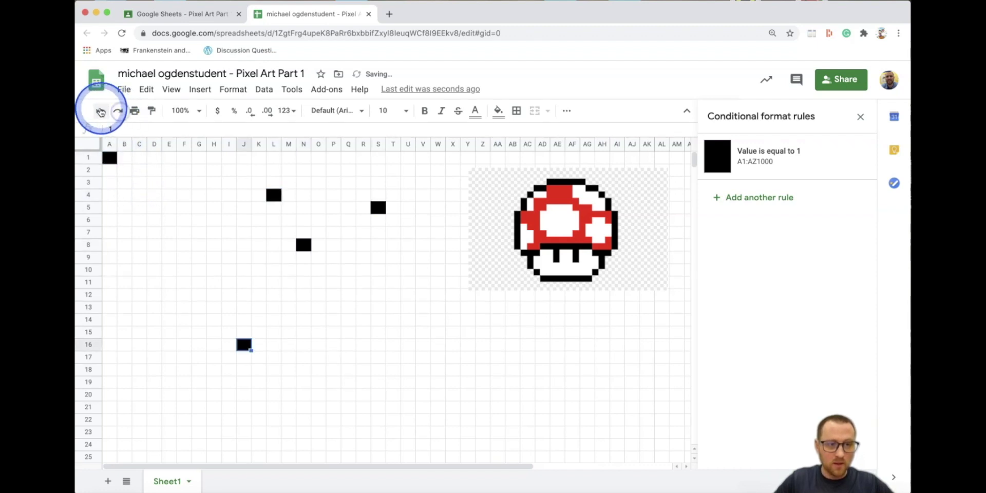
{"action": "left_click", "coordinate": [100, 110]}
{"action": "left_click", "coordinate": [100, 110]}
{"action": "left_click", "coordinate": [100, 111]}
{"action": "left_click", "coordinate": [100, 110]}
{"action": "left_click", "coordinate": [159, 205]}
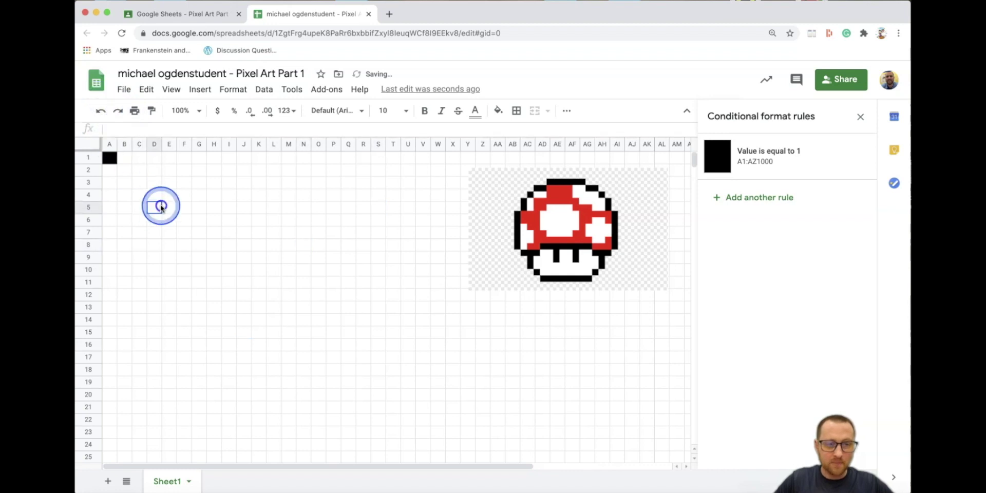
Open the conditional formatting rules for the whole sheet and delete the stray not-empty rule on cell A2
{"action": "left_click", "coordinate": [113, 169]}
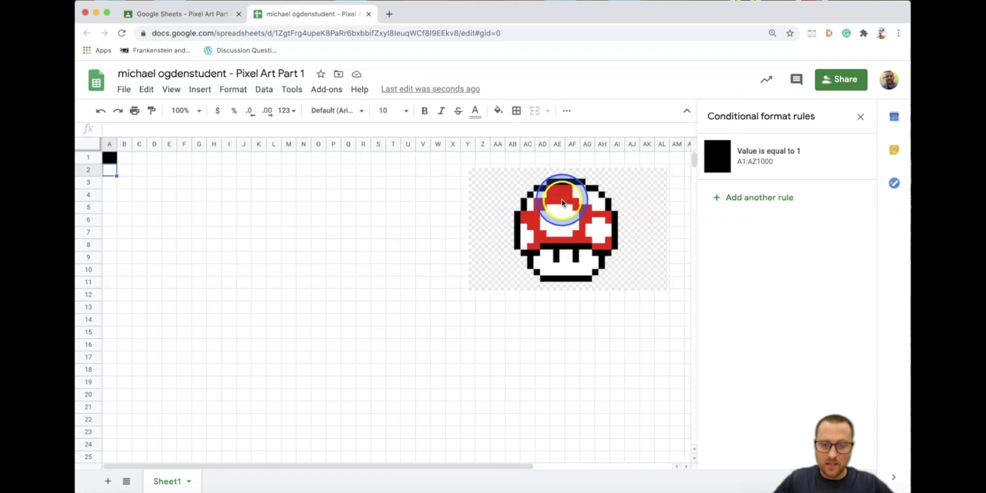
{"action": "left_click", "coordinate": [184, 170]}
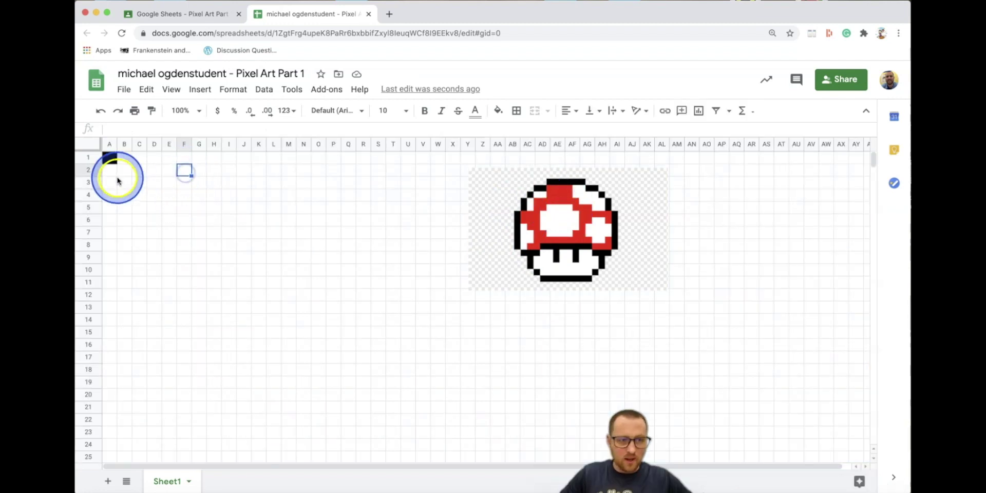
{"action": "left_click", "coordinate": [92, 144]}
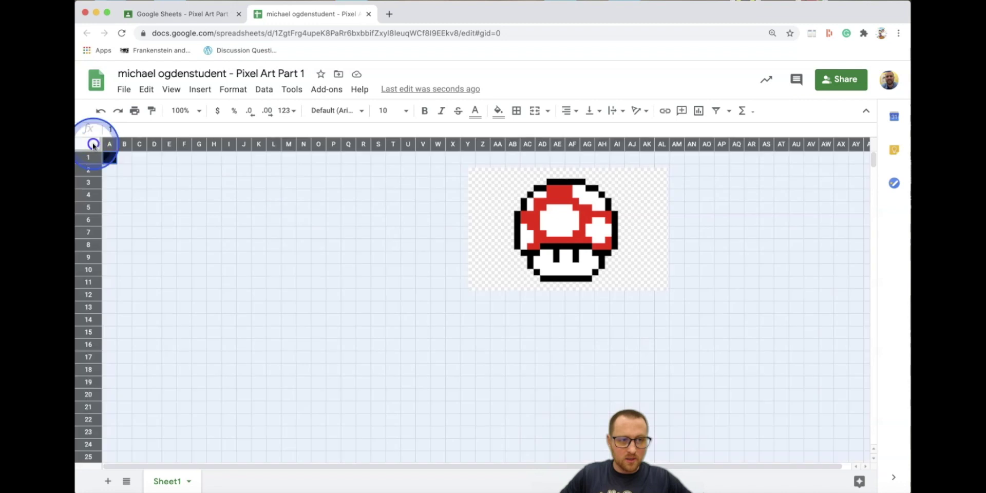
{"action": "left_click", "coordinate": [239, 91]}
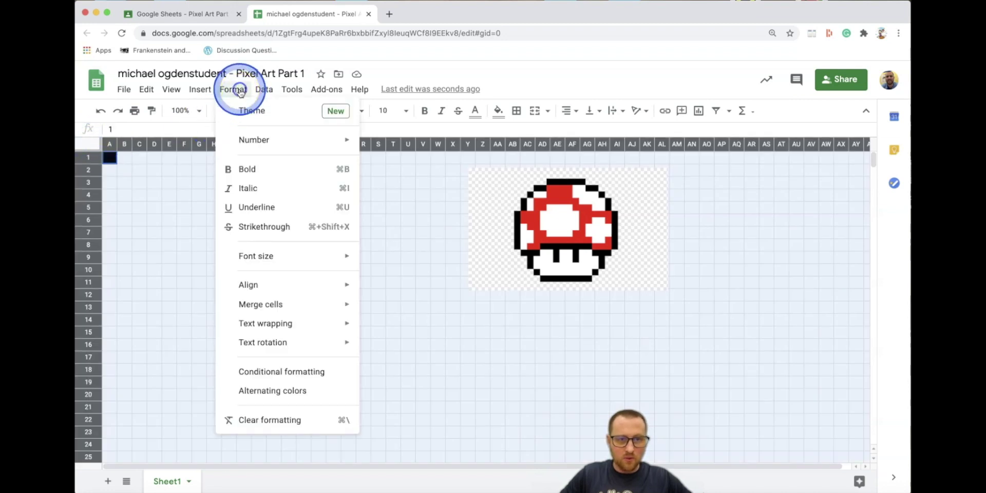
{"action": "left_click", "coordinate": [337, 370]}
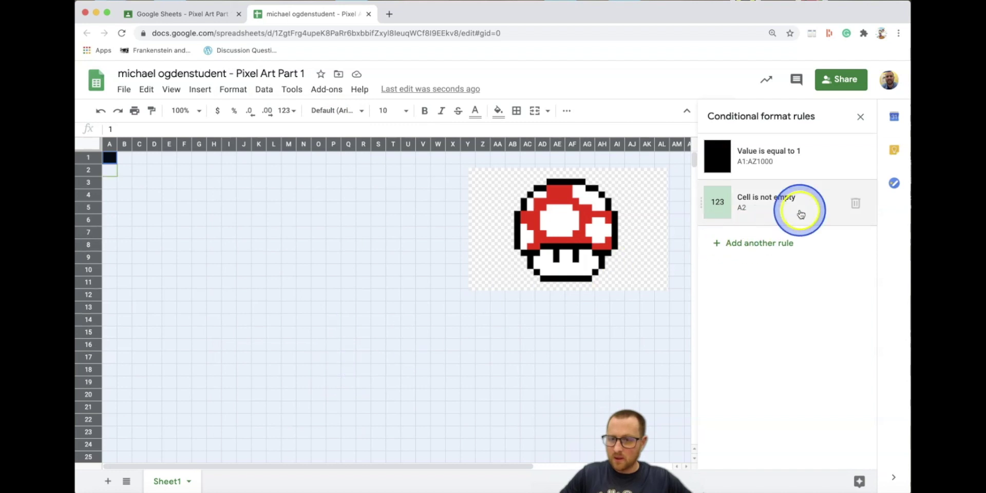
{"action": "left_click", "coordinate": [854, 201]}
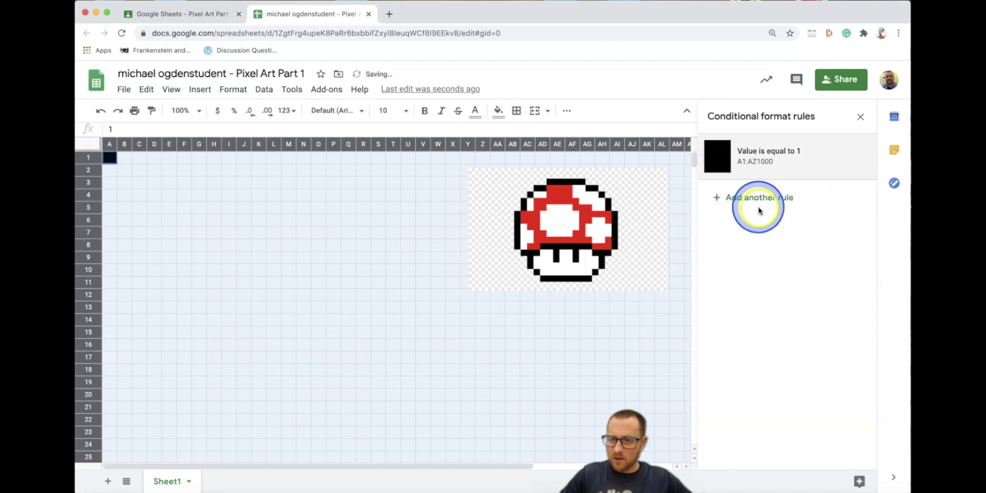
Add another conditional format rule for A1:AZ1000 with the condition is equal to 2
{"action": "left_click", "coordinate": [757, 202]}
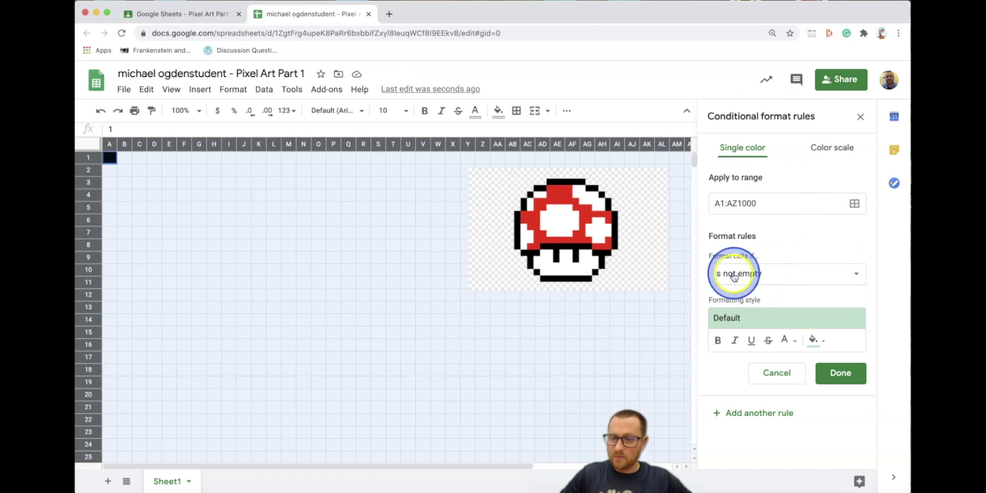
{"action": "left_click", "coordinate": [850, 283]}
{"action": "scroll", "coordinate": [806, 298], "scroll_direction": "down", "scroll_amount": 5}
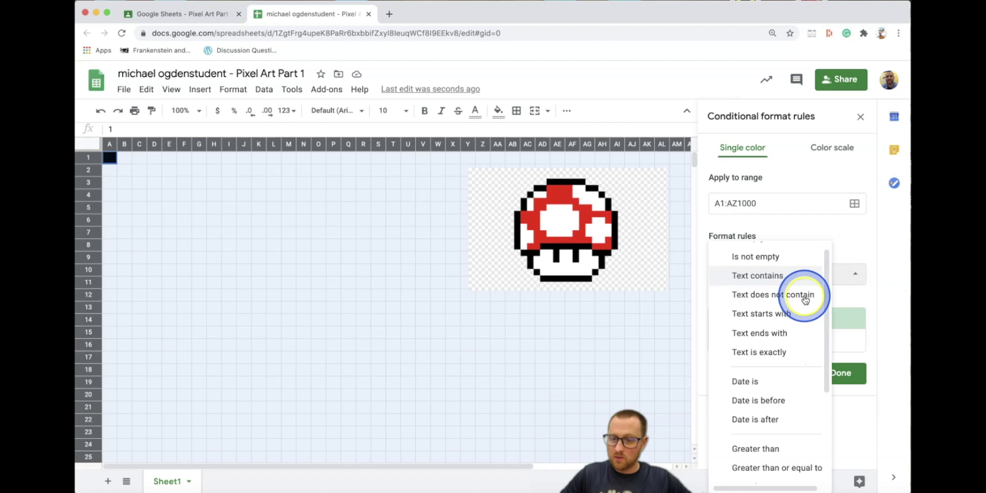
{"action": "left_click", "coordinate": [789, 380]}
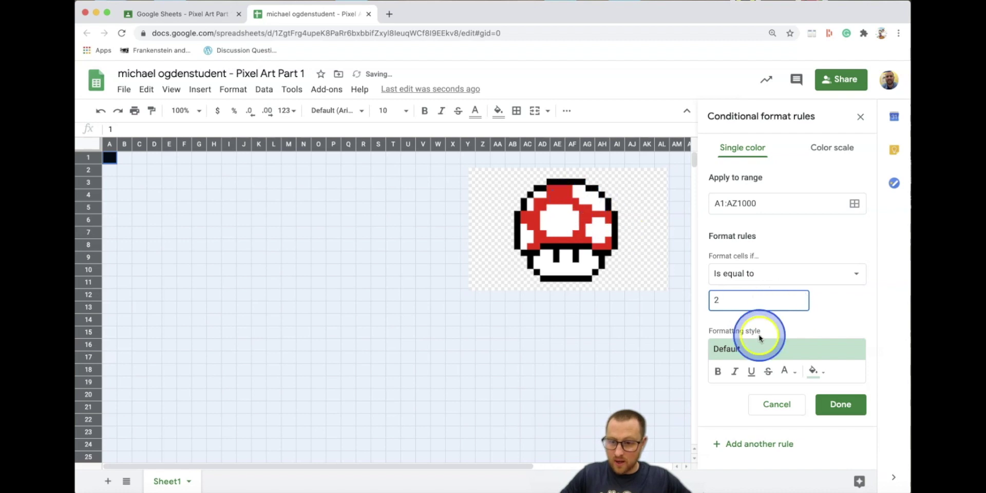
Give the equal-to-2 rule a red fill and matching red text color, save it, and close the rules
{"action": "left_click", "coordinate": [818, 378]}
{"action": "left_click", "coordinate": [705, 204]}
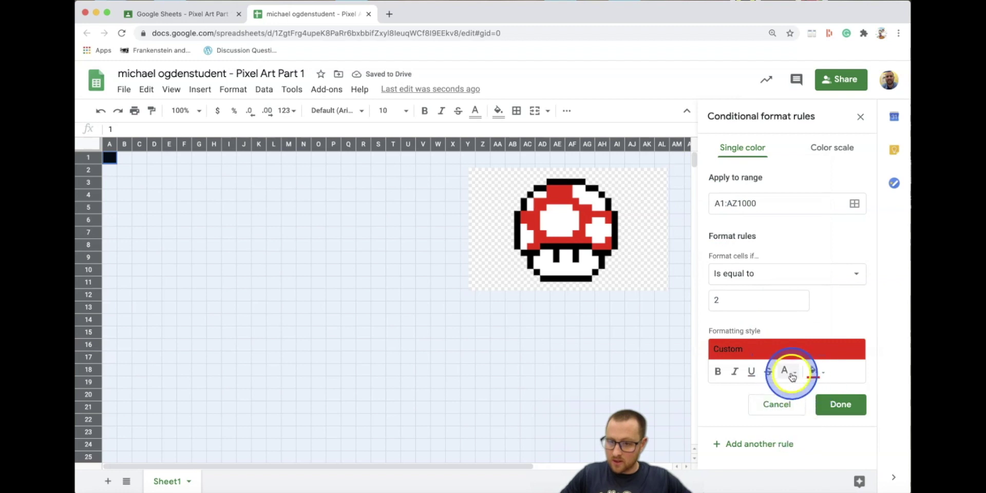
{"action": "left_click", "coordinate": [792, 377]}
{"action": "left_click", "coordinate": [678, 208]}
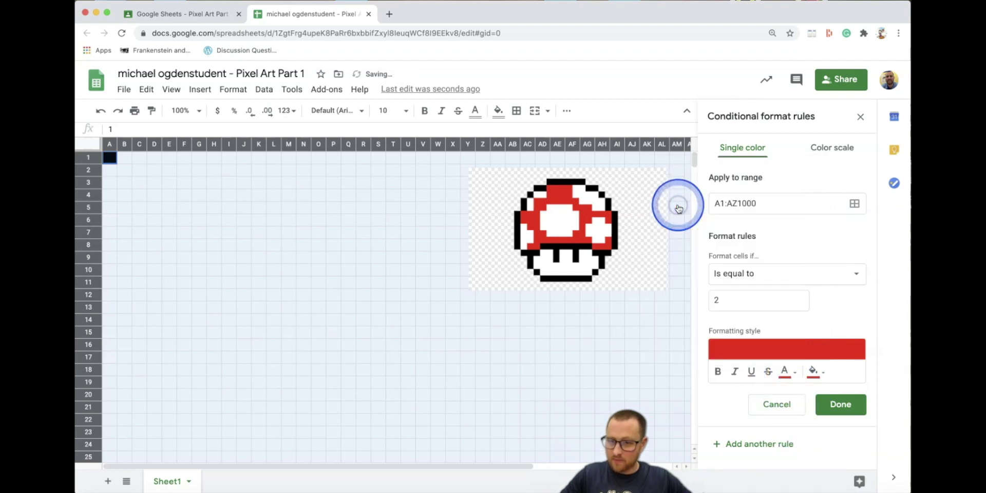
{"action": "left_click", "coordinate": [839, 404]}
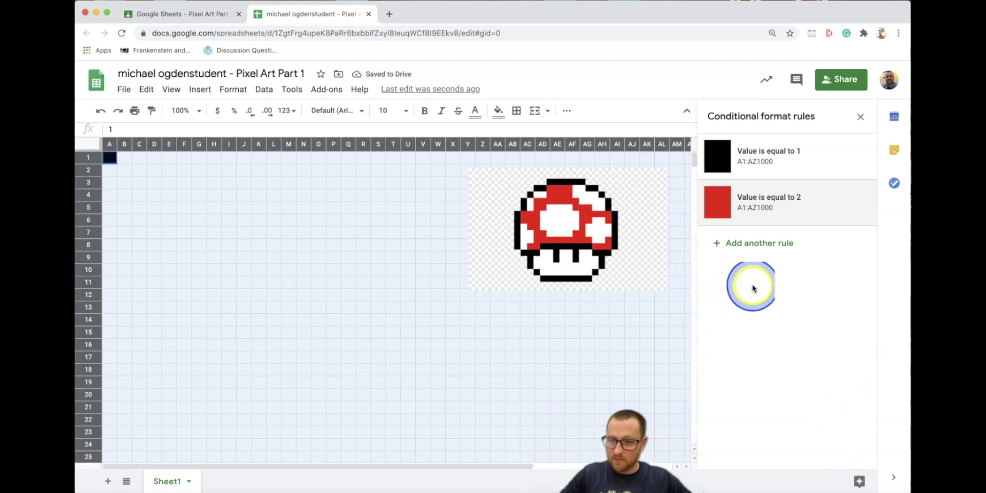
{"action": "left_click", "coordinate": [861, 117]}
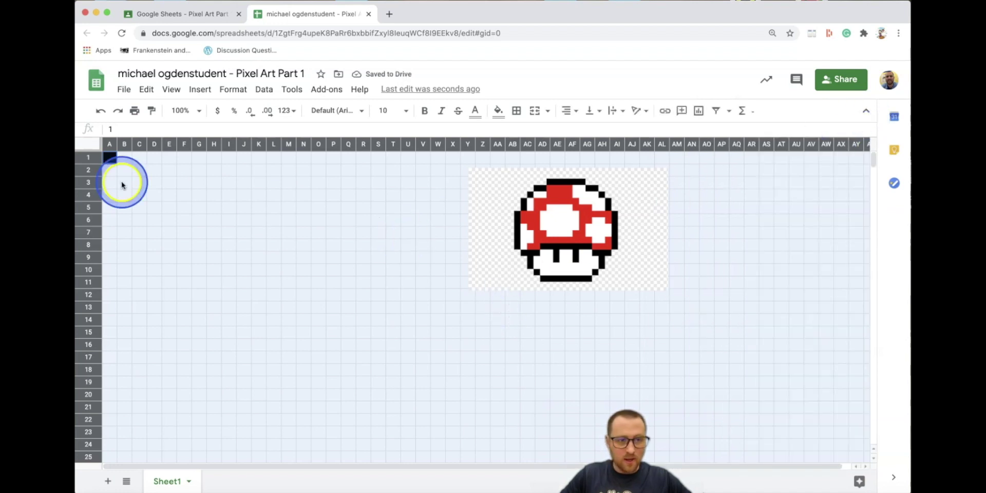
Enter 2 in cell A2 to add red to the color key below the black cell
{"action": "left_click", "coordinate": [110, 174]}
{"action": "type", "text": "2"}
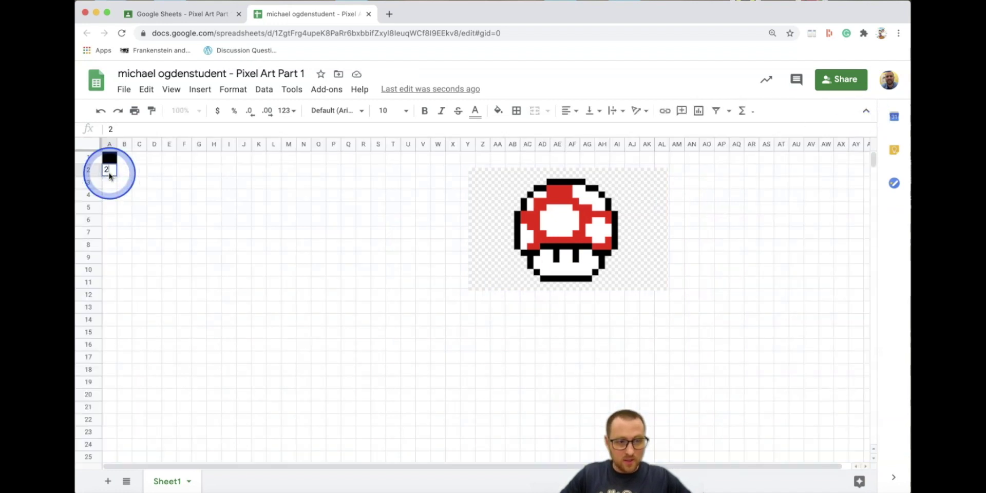
{"action": "key", "text": "Return"}
{"action": "left_click", "coordinate": [304, 221]}
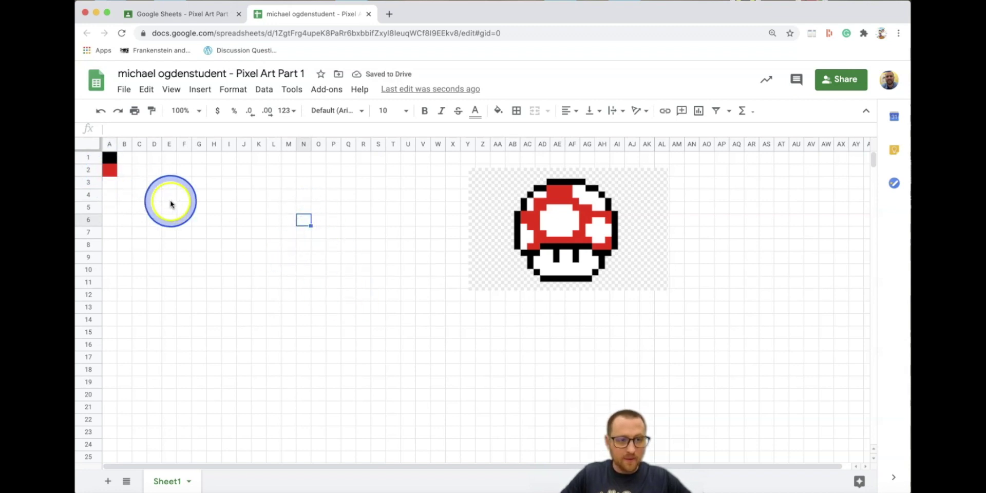
{"action": "left_click", "coordinate": [110, 184]}
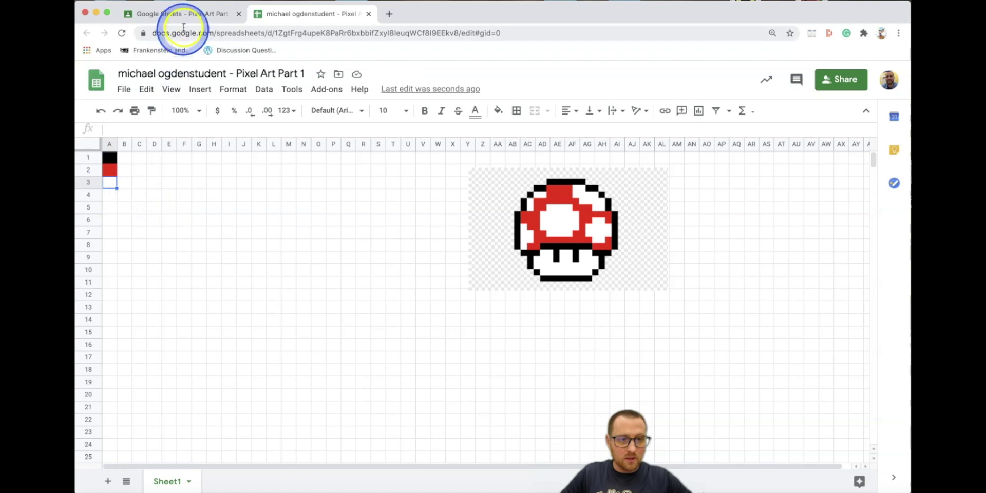
Switch to the Google Classroom assignment, review the scoring for conditional formatting and the number color key, and return to the sheet
{"action": "left_click", "coordinate": [149, 17]}
{"action": "left_click", "coordinate": [250, 267]}
{"action": "left_click_drag", "start_coordinate": [224, 341], "coordinate": [473, 343]}
{"action": "left_click", "coordinate": [484, 315]}
{"action": "left_click", "coordinate": [341, 312]}
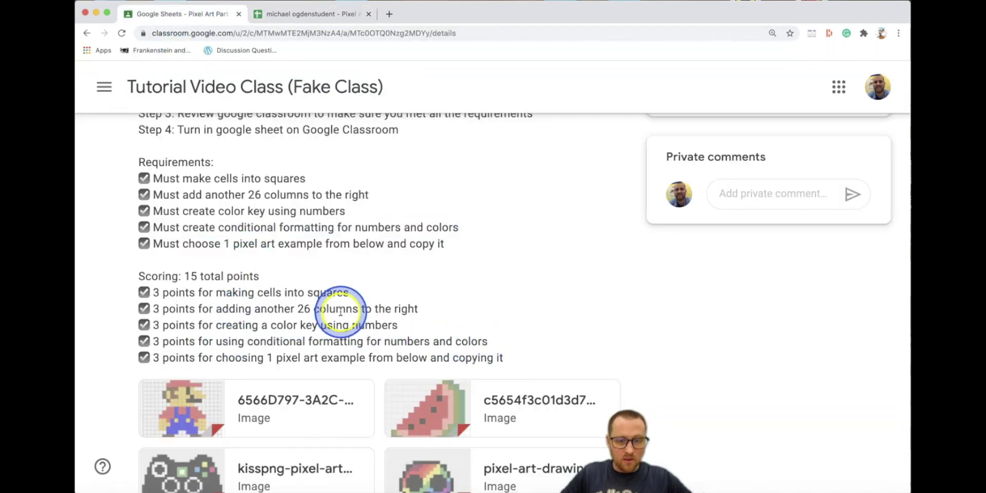
{"action": "left_click_drag", "start_coordinate": [334, 341], "coordinate": [473, 342]}
{"action": "left_click", "coordinate": [457, 319]}
{"action": "left_click_drag", "start_coordinate": [222, 326], "coordinate": [422, 332]}
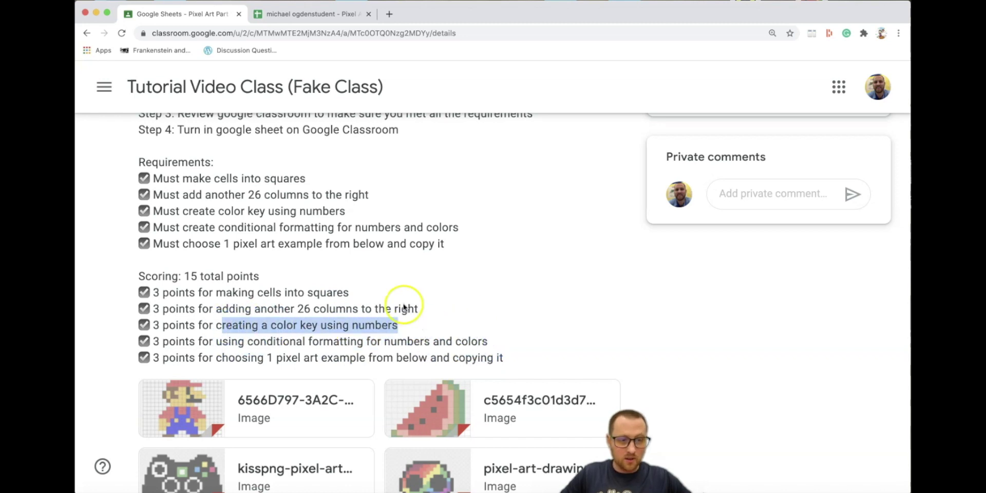
{"action": "left_click", "coordinate": [276, 14]}
{"action": "left_click", "coordinate": [109, 184]}
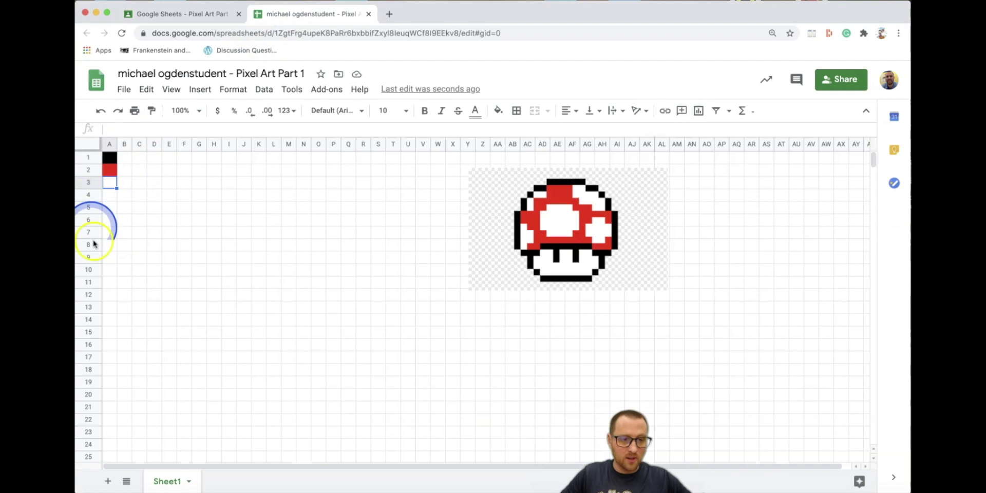
{"action": "left_click", "coordinate": [114, 204]}
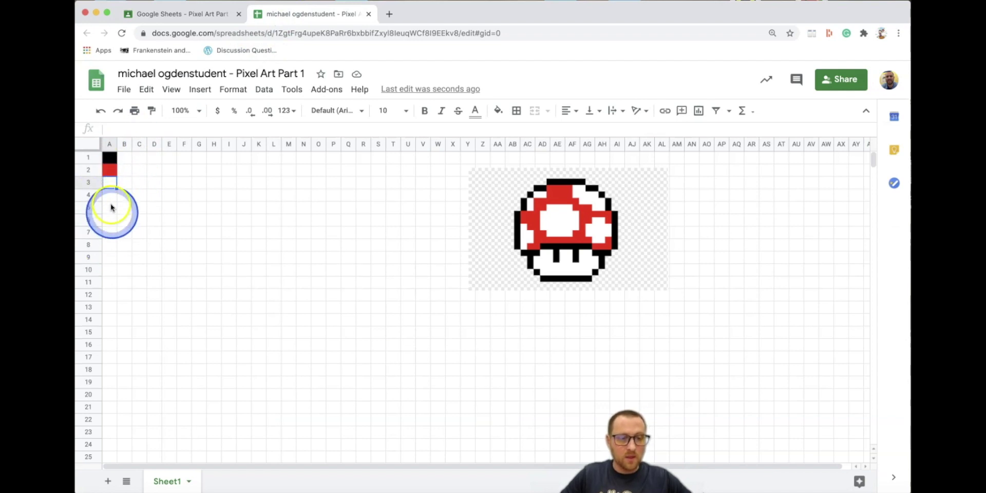
{"action": "left_click", "coordinate": [110, 184]}
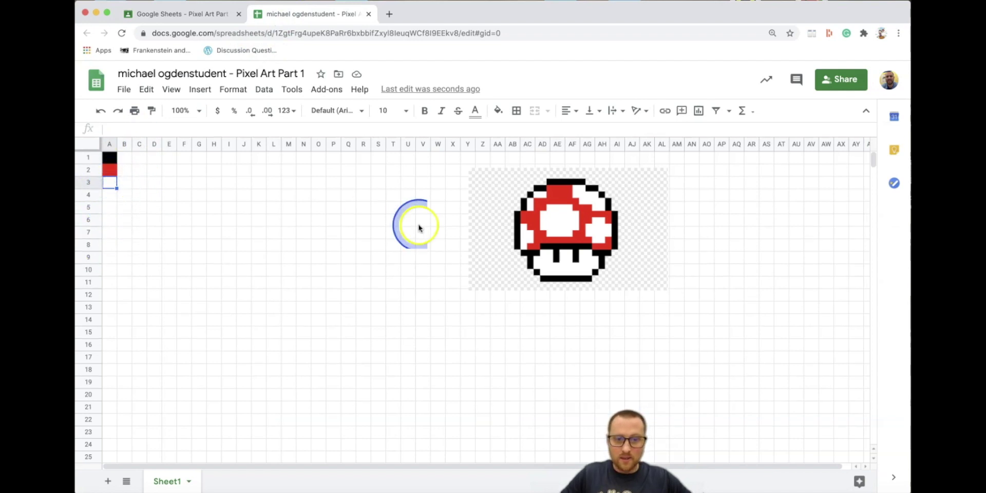
{"action": "left_click", "coordinate": [208, 224]}
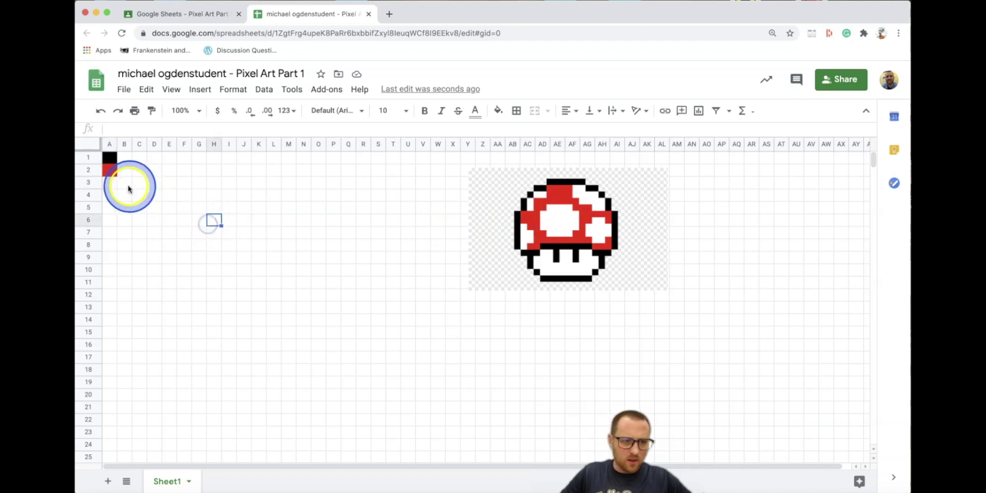
{"action": "left_click", "coordinate": [114, 180]}
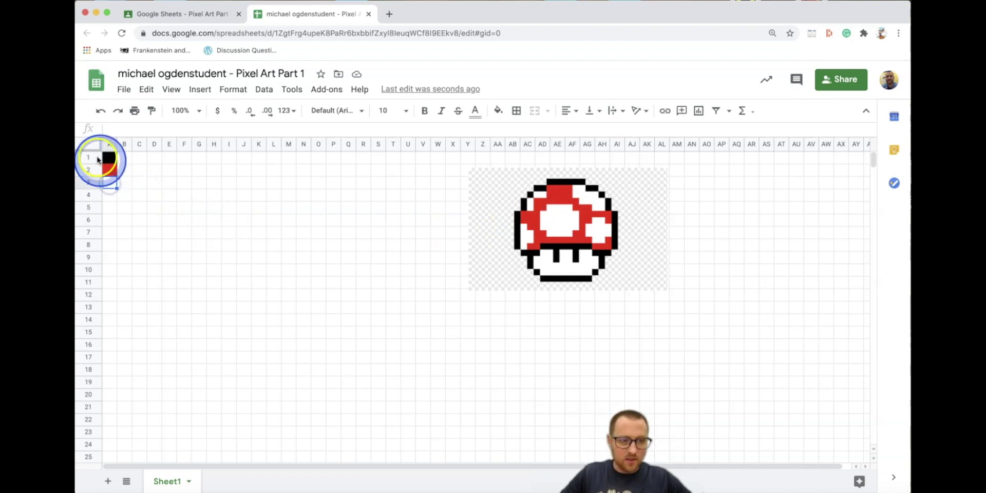
Add a third conditional format rule for A1:AZ1000 with the condition is equal to 3
{"action": "left_click", "coordinate": [87, 146]}
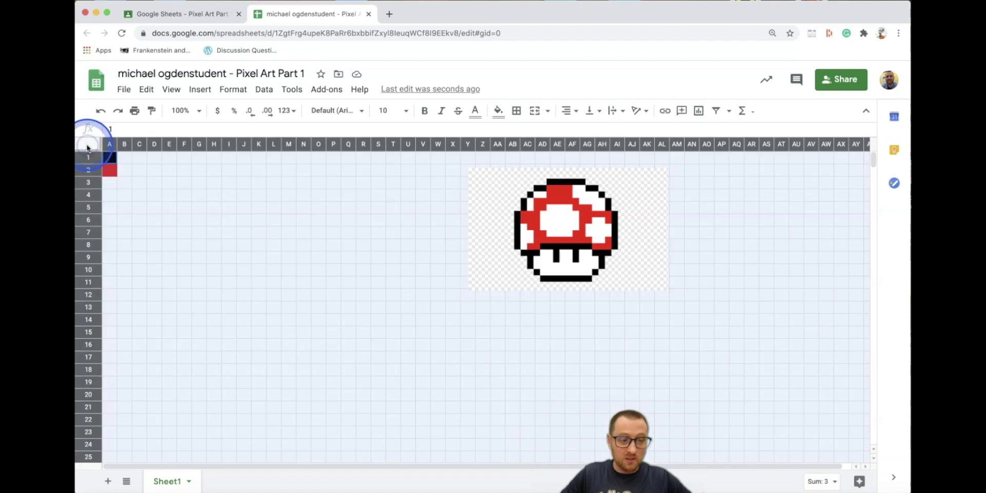
{"action": "left_click", "coordinate": [234, 90]}
{"action": "left_click", "coordinate": [295, 370]}
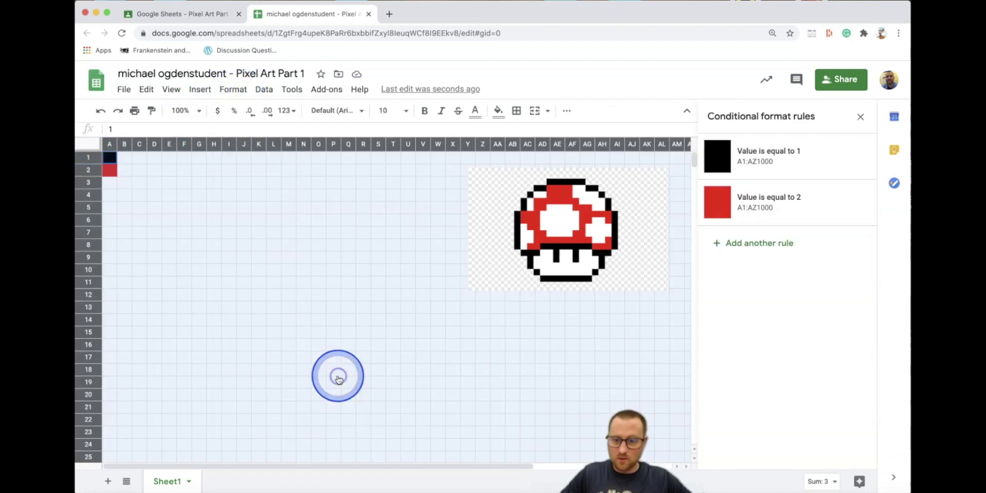
{"action": "left_click", "coordinate": [757, 246]}
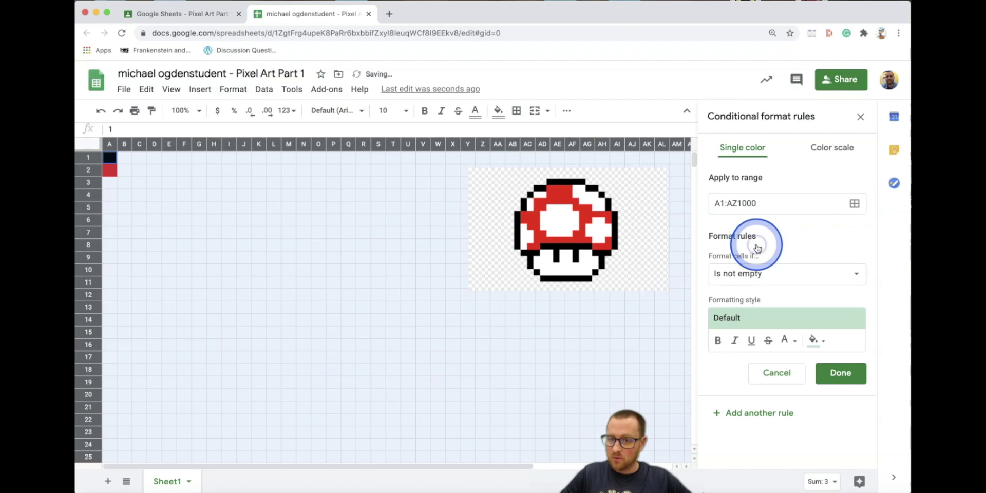
{"action": "left_click", "coordinate": [835, 272]}
{"action": "scroll", "coordinate": [794, 312], "scroll_direction": "down", "scroll_amount": 5}
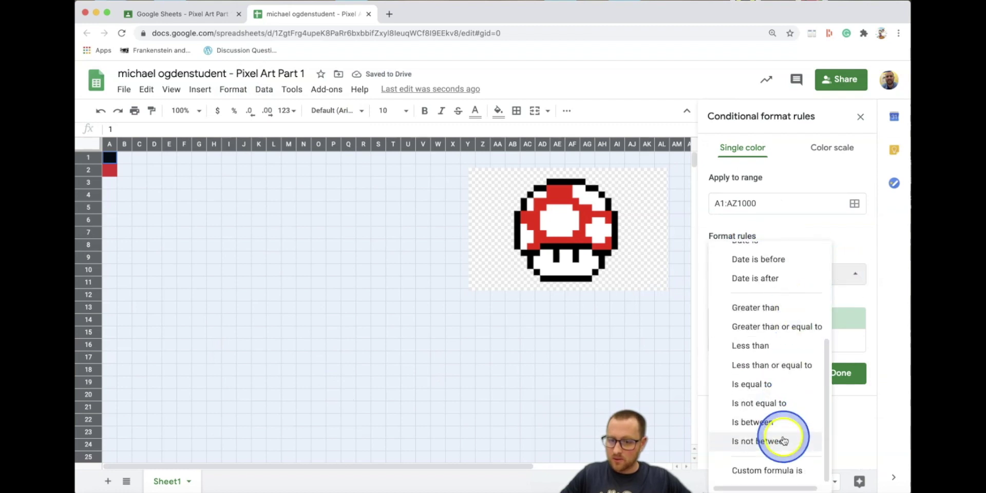
{"action": "scroll", "coordinate": [796, 376], "scroll_direction": "up", "scroll_amount": 2}
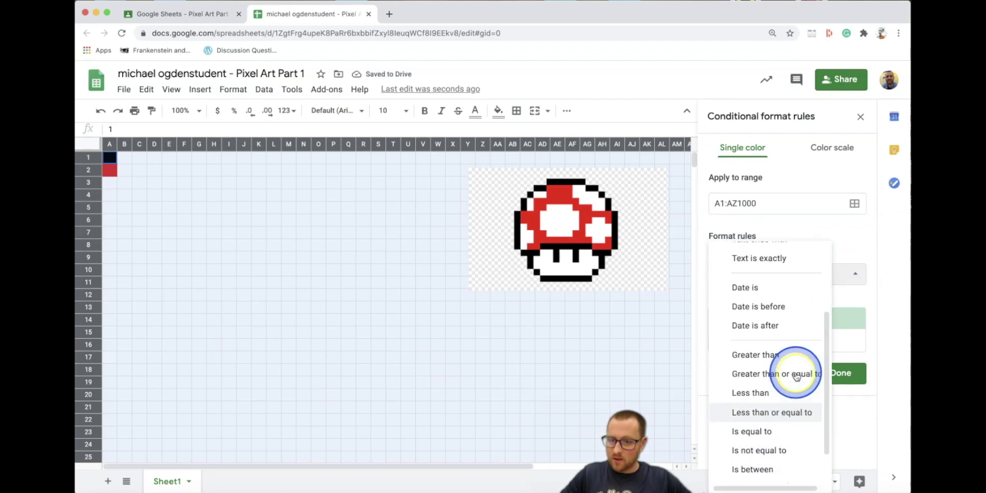
{"action": "left_click", "coordinate": [786, 430]}
{"action": "left_click", "coordinate": [751, 303]}
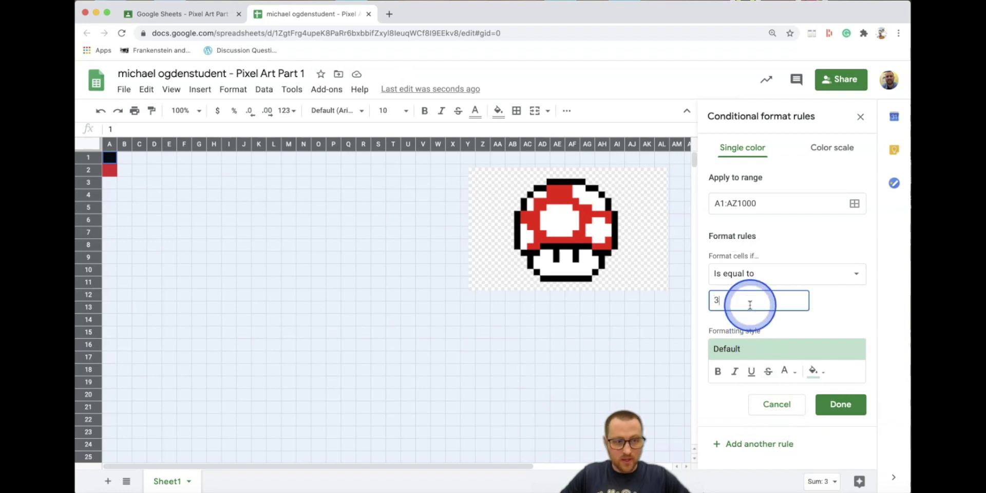
{"action": "type", "text": "3"}
Give the equal-to-3 rule a white fill and white text color, save it, and select cell A3 below the red key cell
{"action": "left_click", "coordinate": [816, 370]}
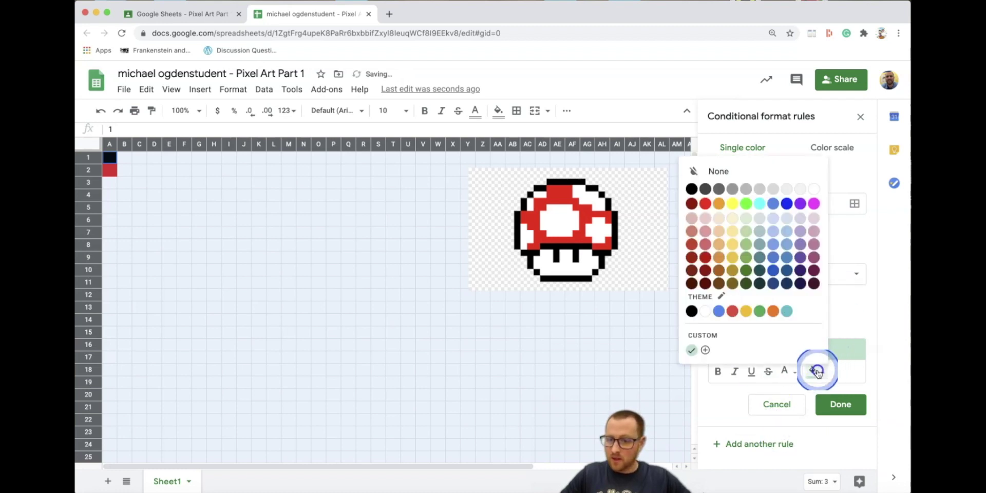
{"action": "left_click", "coordinate": [814, 191]}
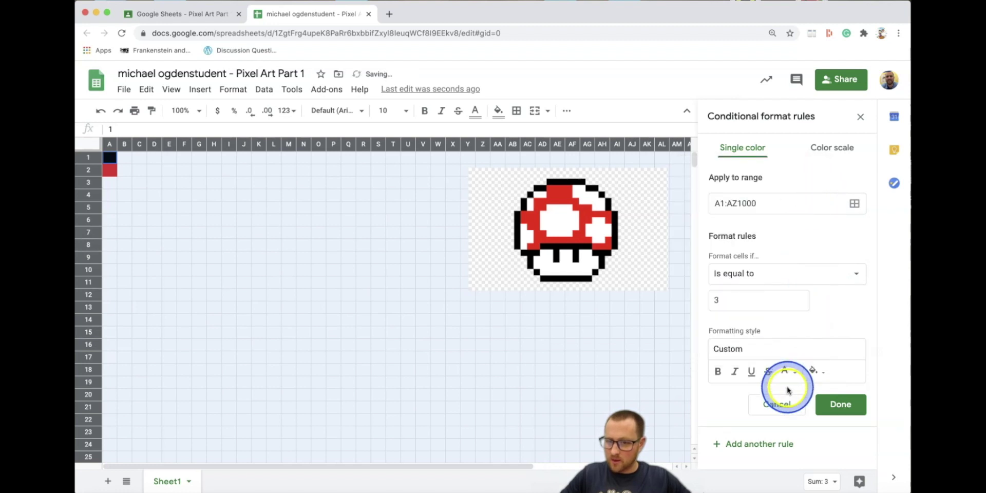
{"action": "left_click", "coordinate": [785, 371]}
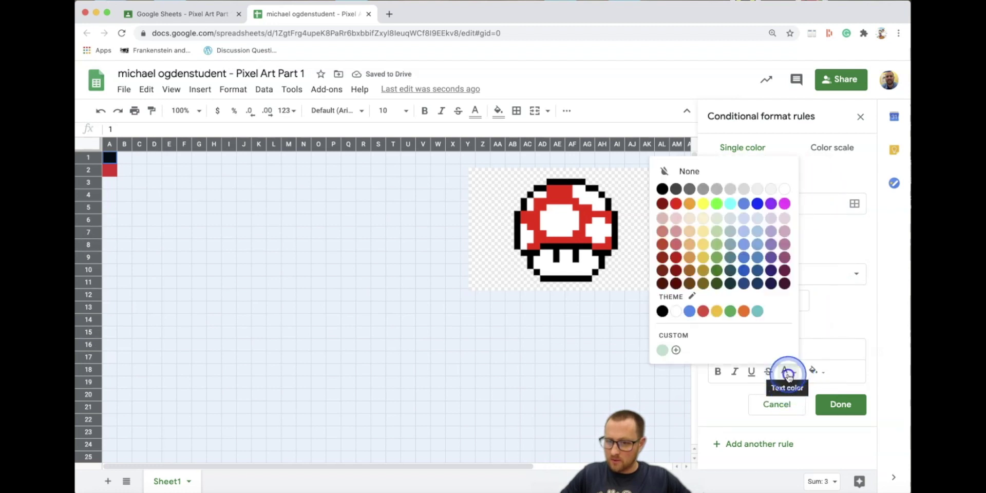
{"action": "left_click", "coordinate": [785, 192]}
{"action": "left_click", "coordinate": [841, 404]}
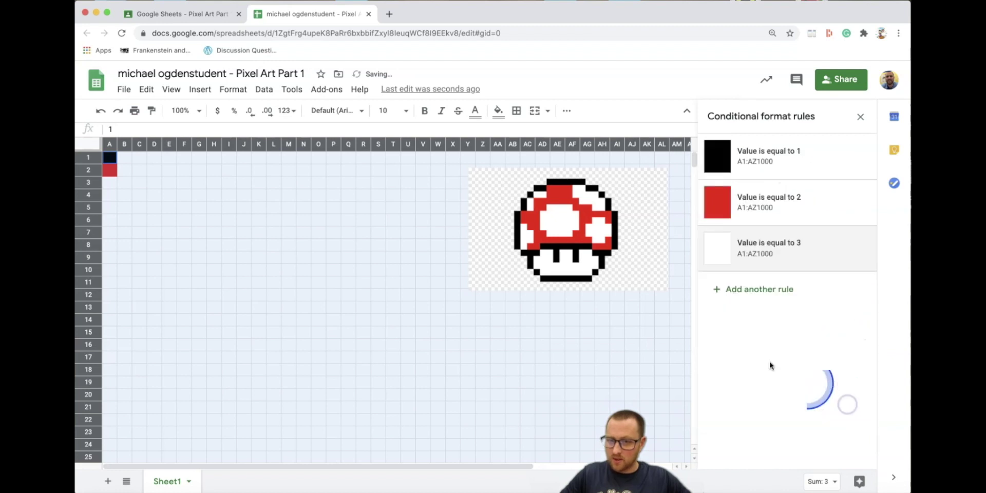
{"action": "left_click", "coordinate": [112, 183]}
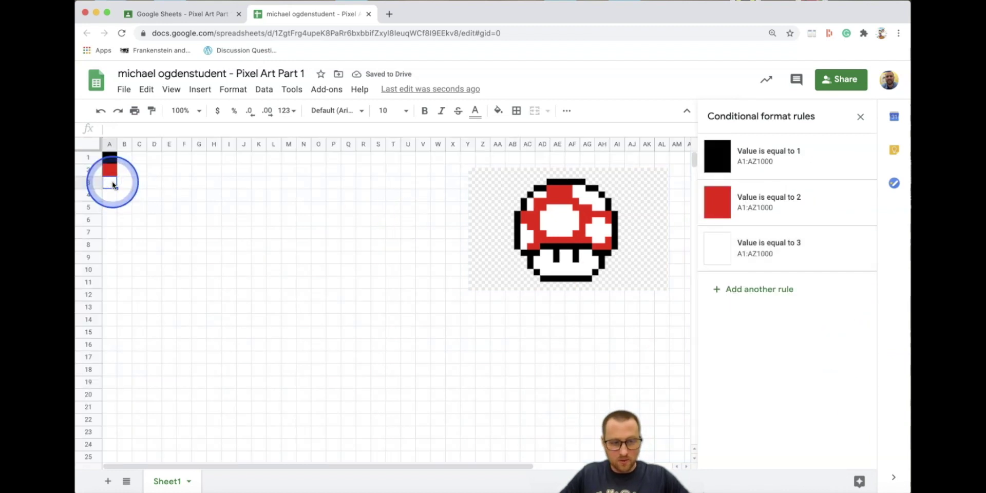
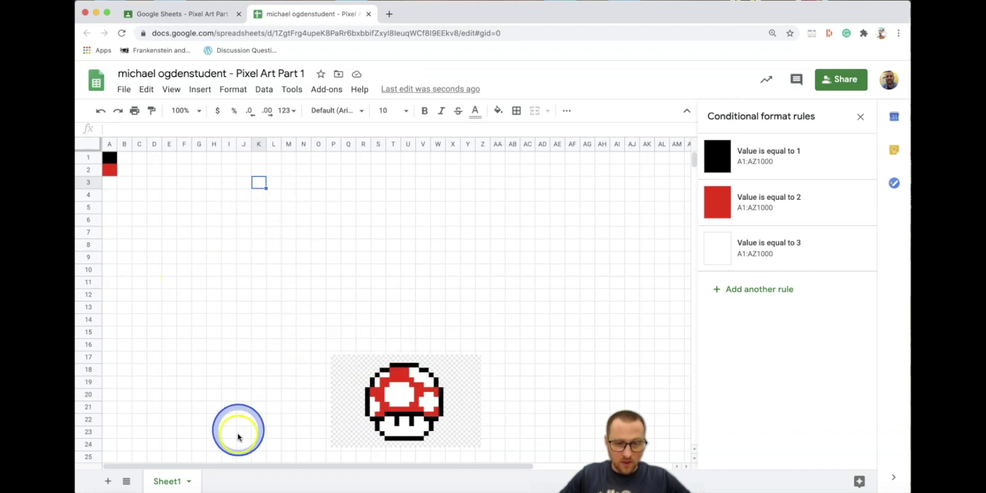
Draw the mushroom's upper-left black outline by entering 1 in O3:U3, M4:N4, L5, K6:K7 and J8:J11
{"action": "left_click", "coordinate": [359, 183]}
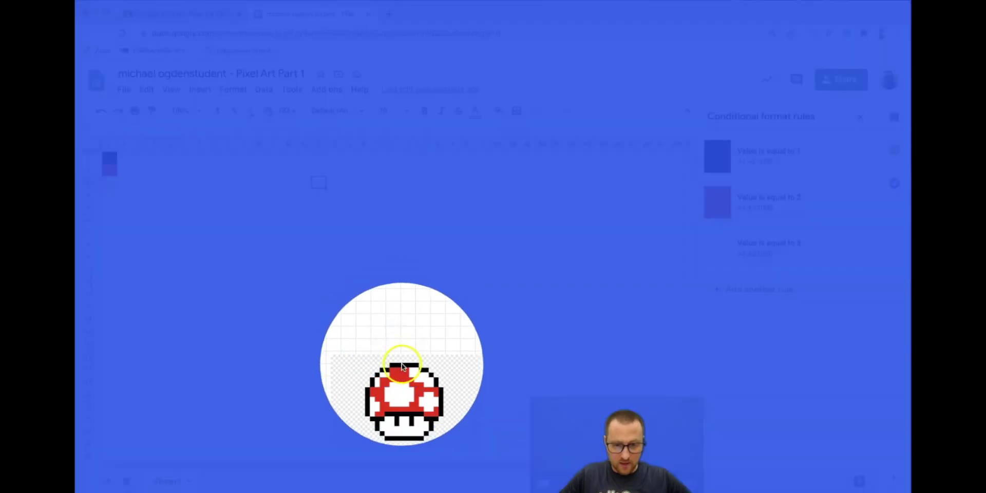
{"action": "left_click", "coordinate": [320, 185]}
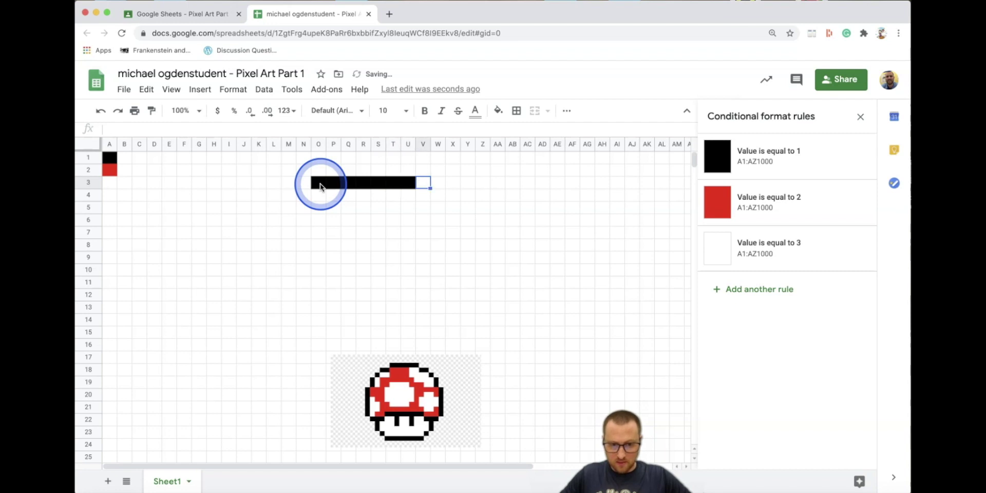
{"action": "left_click", "coordinate": [304, 196]}
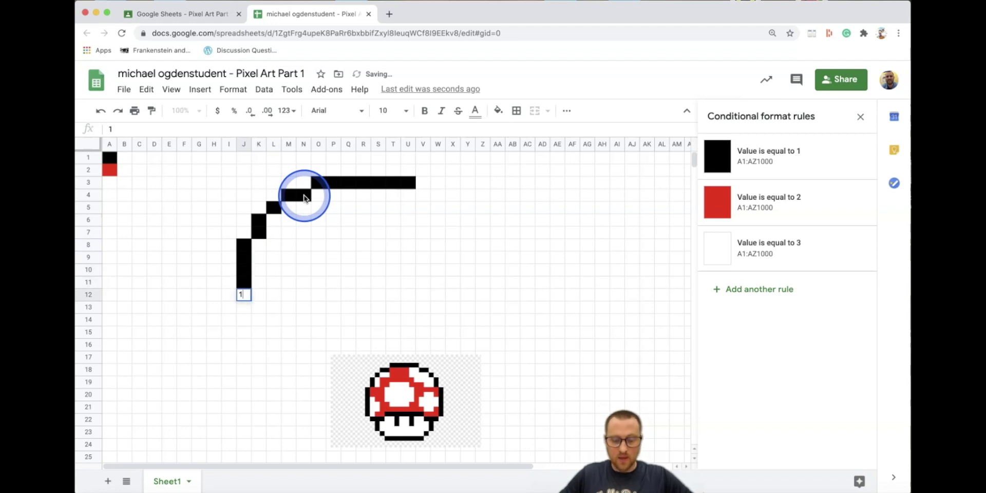
Move the mushroom reference image beside the outline, over columns AB to AL, and finish entering 1 in J12
{"action": "left_click_drag", "start_coordinate": [451, 353], "coordinate": [589, 209]}
{"action": "left_click_drag", "start_coordinate": [364, 379], "coordinate": [626, 260]}
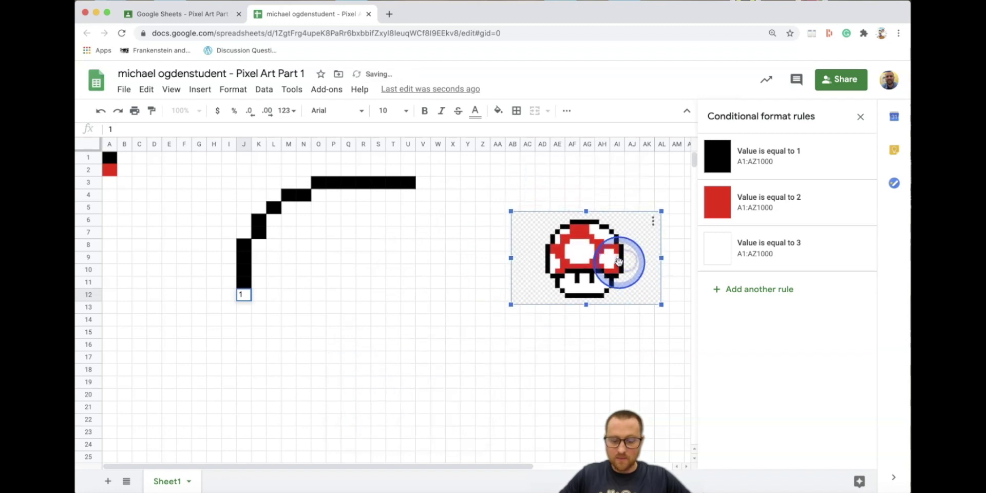
{"action": "scroll", "coordinate": [618, 310], "scroll_direction": "down", "scroll_amount": 3}
{"action": "scroll", "coordinate": [618, 311], "scroll_direction": "down", "scroll_amount": 4}
{"action": "scroll", "coordinate": [618, 311], "scroll_direction": "up", "scroll_amount": 7}
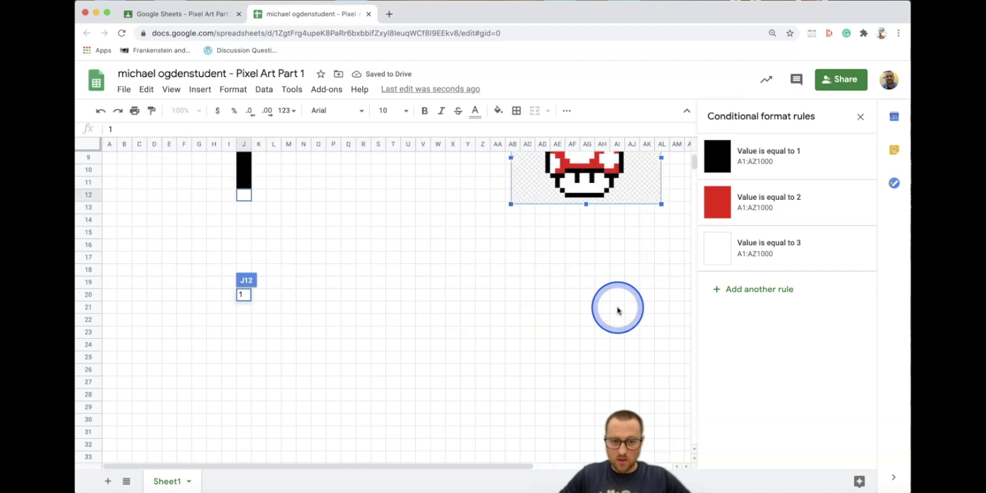
{"action": "left_click_drag", "start_coordinate": [452, 468], "coordinate": [418, 469]}
{"action": "mouse_move", "coordinate": [694, 166]}
{"action": "left_mouse_down"}
{"action": "mouse_move", "coordinate": [695, 207]}
{"action": "mouse_move", "coordinate": [694, 157]}
{"action": "left_mouse_up"}
{"action": "left_click", "coordinate": [366, 232]}
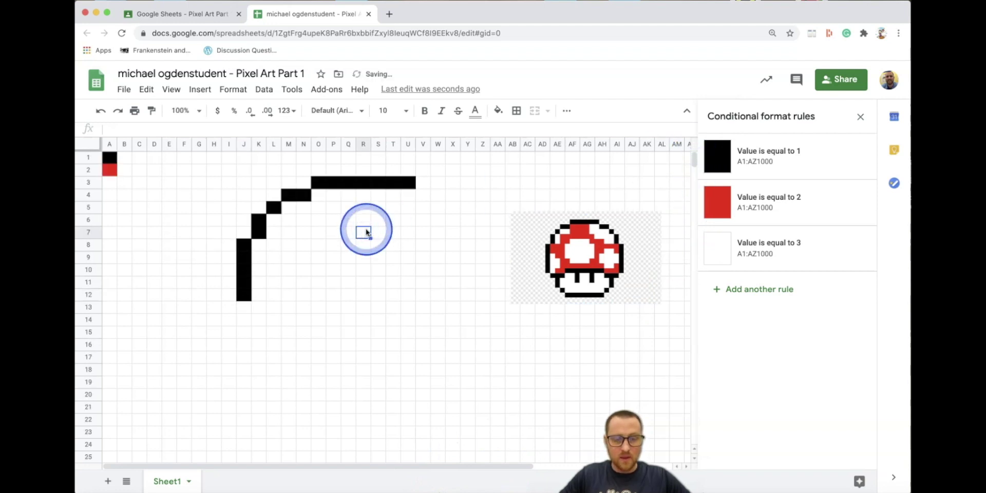
Undo the image moves and the entries in J10:J12, and place the mushroom image over columns AC to AM, rows 4 to 11
{"action": "left_click", "coordinate": [100, 111]}
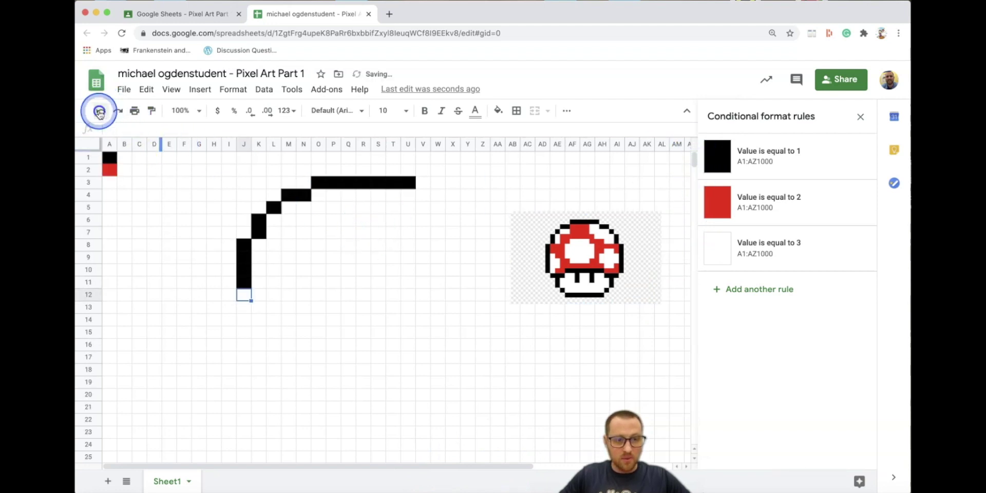
{"action": "left_click", "coordinate": [100, 111]}
{"action": "left_click", "coordinate": [99, 111]}
{"action": "left_click", "coordinate": [99, 111]}
{"action": "left_click", "coordinate": [99, 111]}
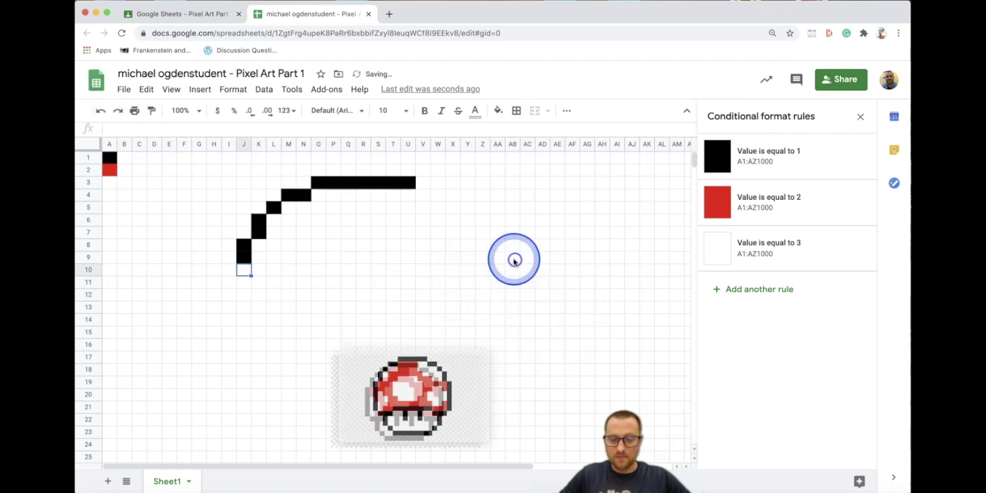
{"action": "left_click_drag", "start_coordinate": [432, 374], "coordinate": [606, 225]}
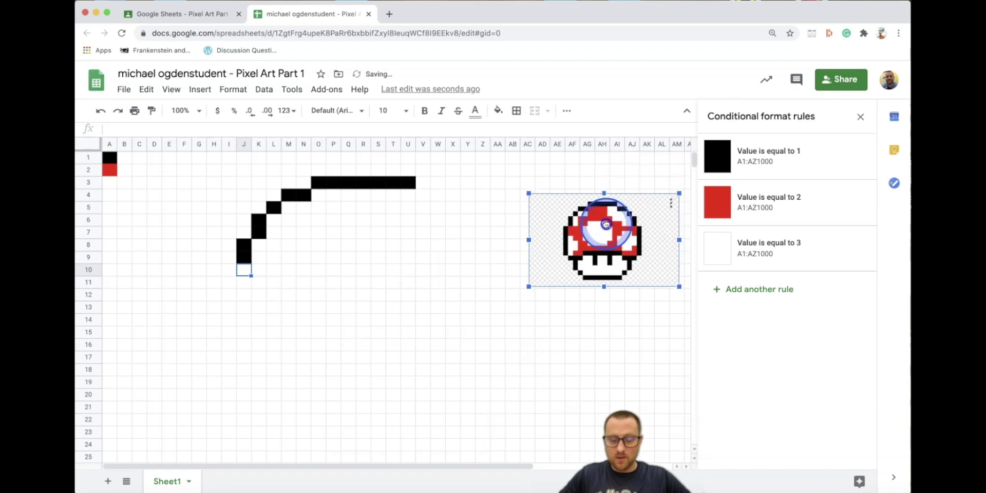
Switch to the Google Classroom assignment and browse its pixel art example images, checking back against the sheet
{"action": "left_click", "coordinate": [204, 14]}
{"action": "scroll", "coordinate": [429, 308], "scroll_direction": "down", "scroll_amount": 5}
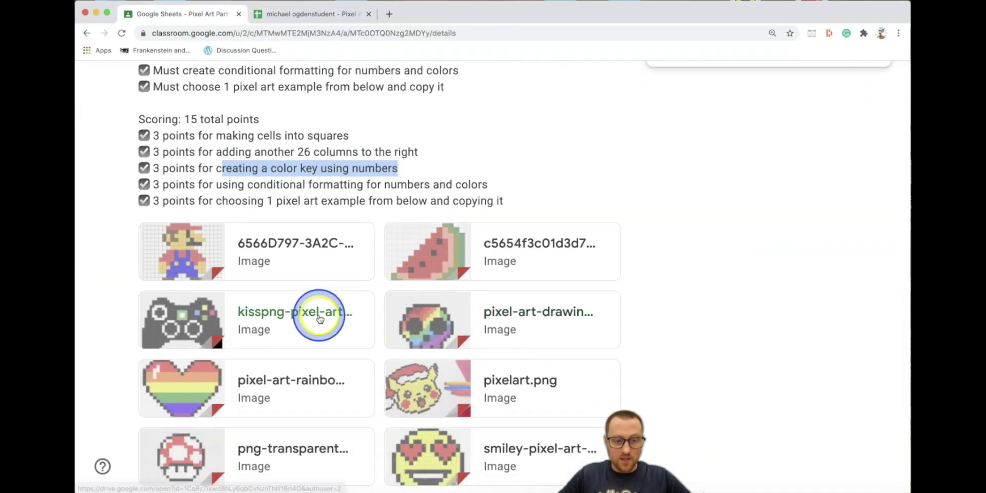
{"action": "scroll", "coordinate": [316, 316], "scroll_direction": "down", "scroll_amount": 3}
{"action": "scroll", "coordinate": [285, 260], "scroll_direction": "up", "scroll_amount": 1}
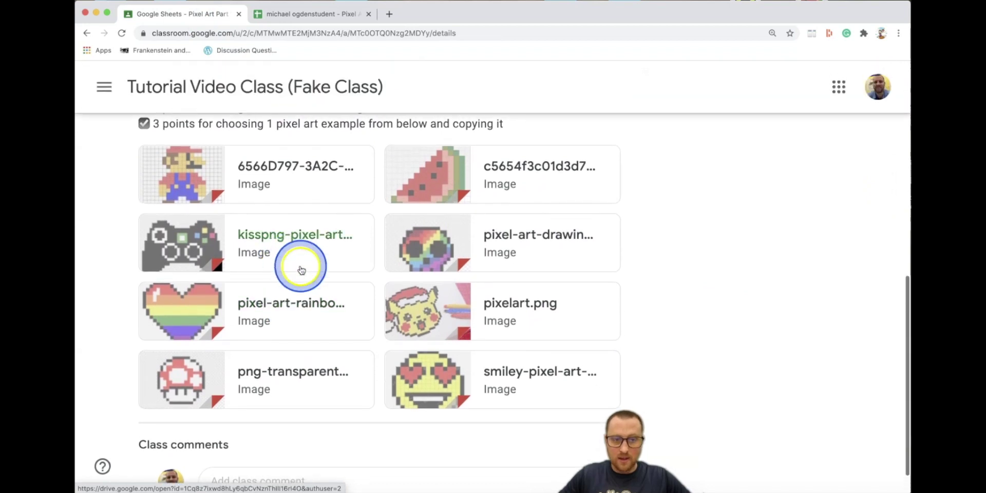
{"action": "left_click", "coordinate": [298, 15]}
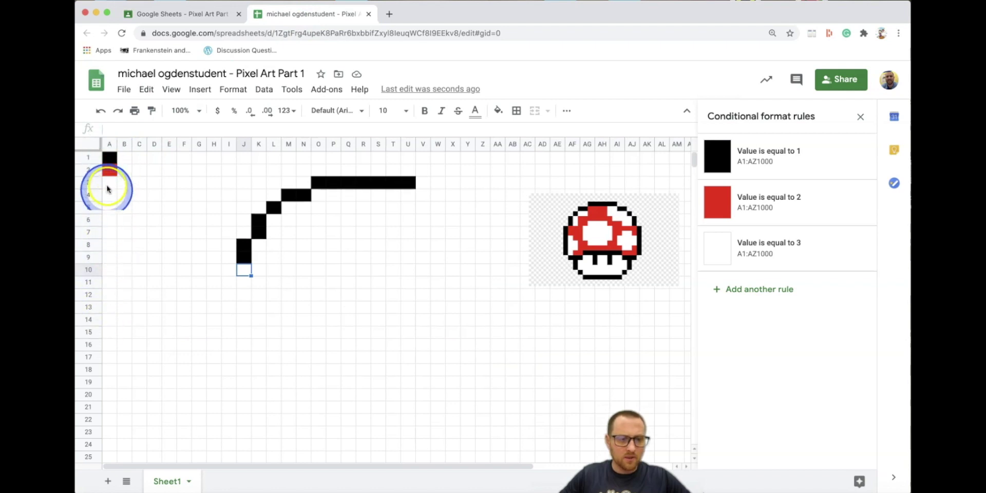
{"action": "left_click", "coordinate": [175, 18]}
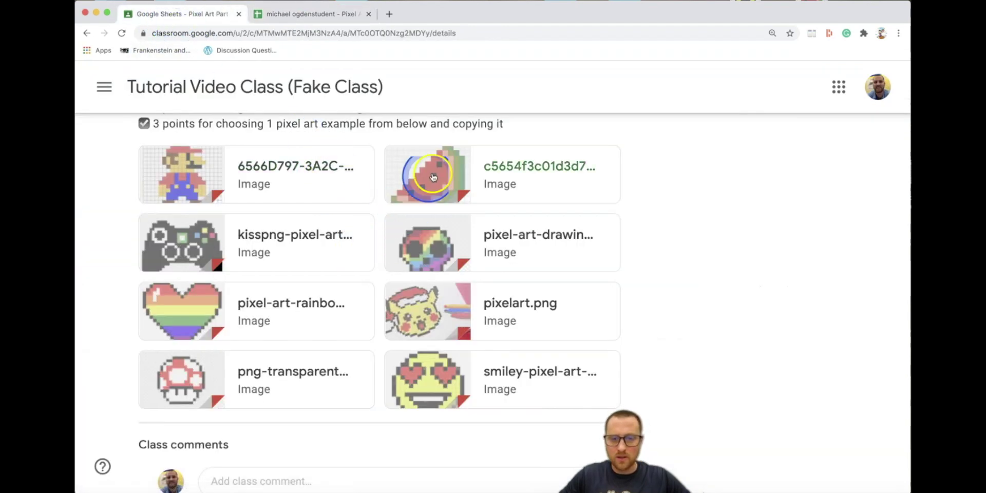
Review the assignment's requirements and scoring for square cells, added columns, color key, conditional formatting and the copied example
{"action": "scroll", "coordinate": [426, 311], "scroll_direction": "up", "scroll_amount": 5}
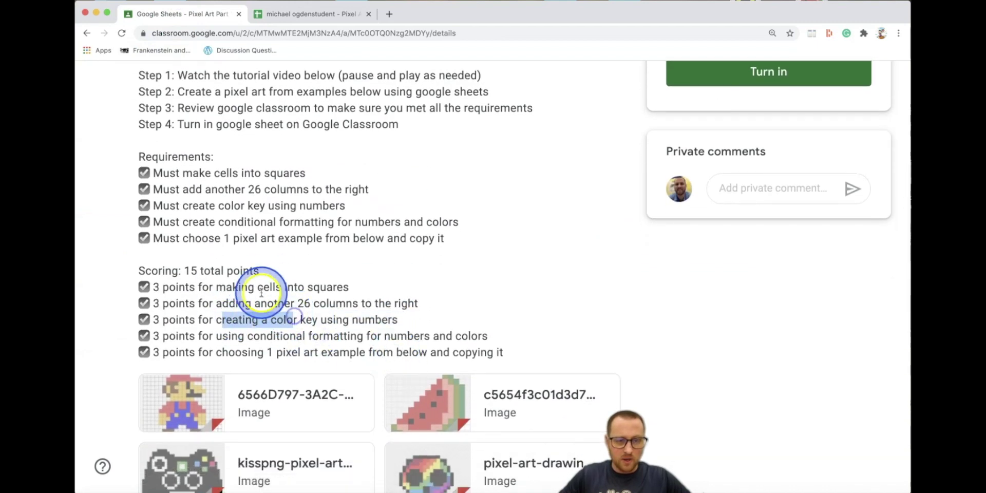
{"action": "left_click_drag", "start_coordinate": [226, 287], "coordinate": [365, 290]}
{"action": "scroll", "coordinate": [286, 243], "scroll_direction": "up", "scroll_amount": 1}
{"action": "left_click_drag", "start_coordinate": [317, 202], "coordinate": [232, 216]}
{"action": "left_click_drag", "start_coordinate": [414, 218], "coordinate": [373, 237]}
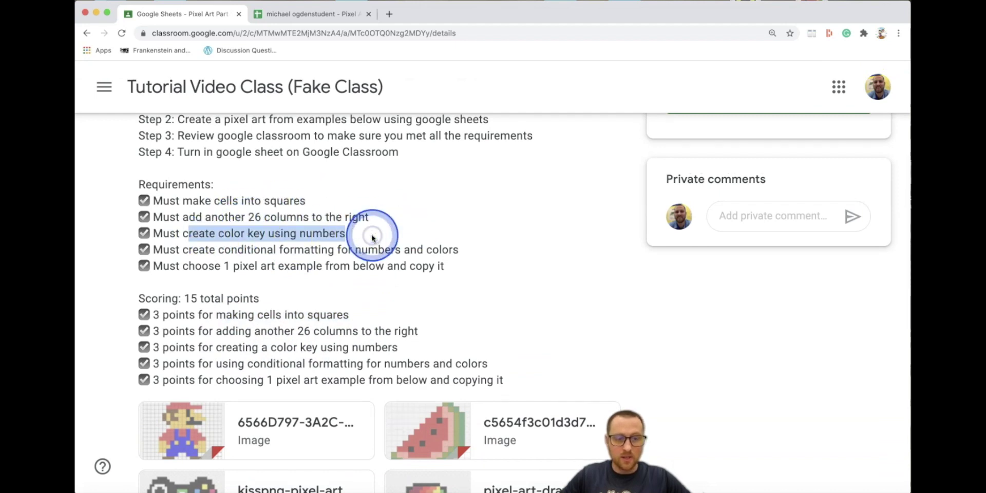
{"action": "left_click_drag", "start_coordinate": [195, 251], "coordinate": [472, 254]}
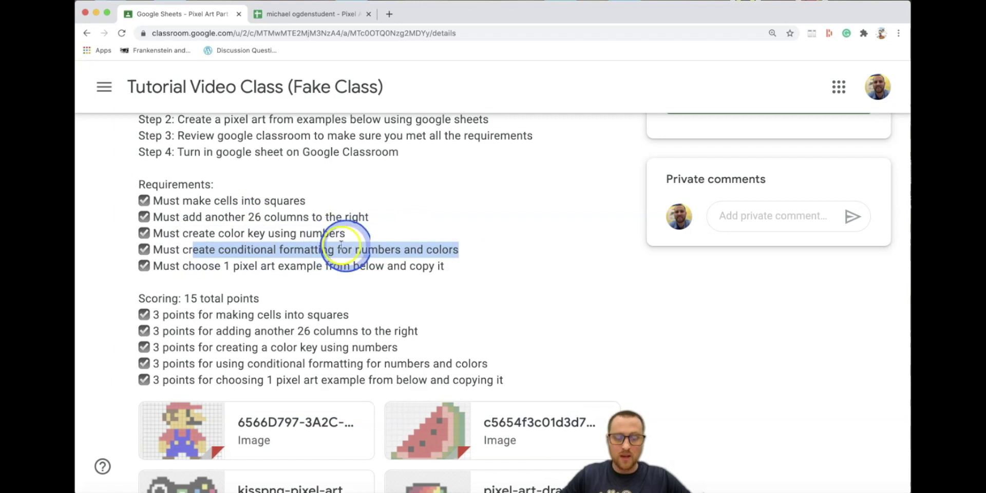
{"action": "left_click", "coordinate": [363, 245]}
{"action": "left_click_drag", "start_coordinate": [177, 266], "coordinate": [469, 271]}
{"action": "left_click", "coordinate": [465, 279]}
{"action": "scroll", "coordinate": [467, 277], "scroll_direction": "down", "scroll_amount": 6}
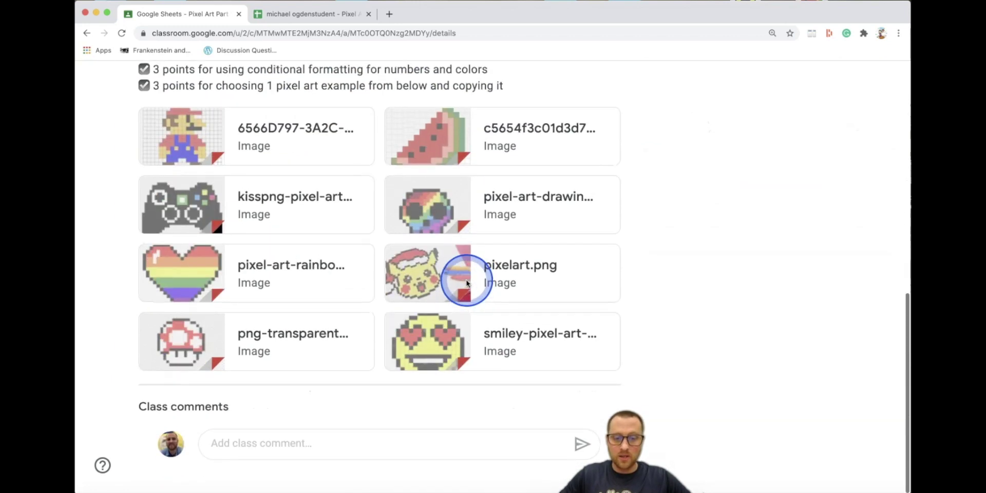
{"action": "scroll", "coordinate": [466, 283], "scroll_direction": "up", "scroll_amount": 2}
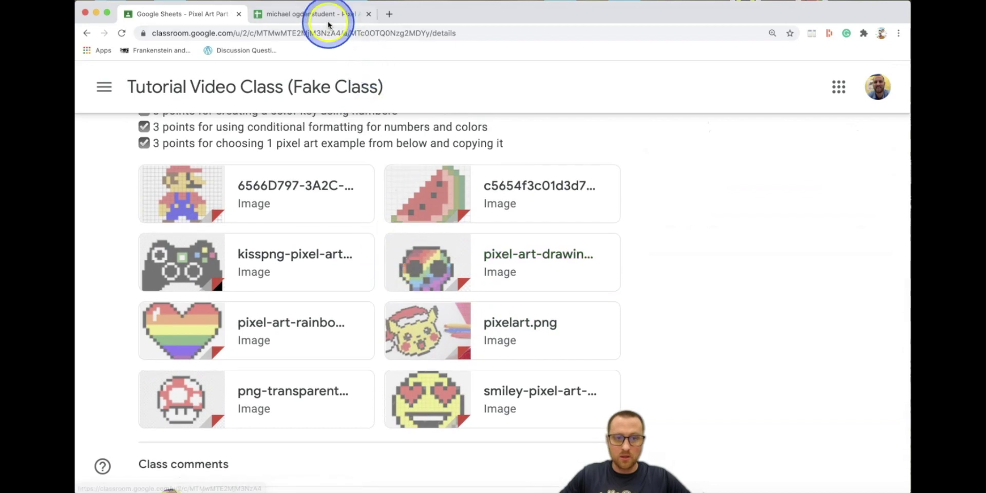
Return to the Pixel Art Part 1 sheet and delete the mushroom reference image
{"action": "left_click", "coordinate": [329, 15]}
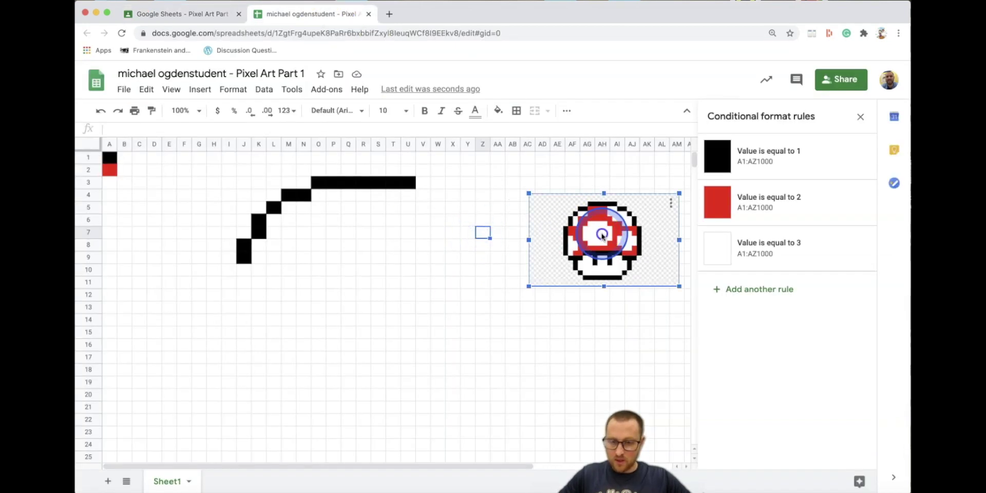
{"action": "key", "text": "Delete"}
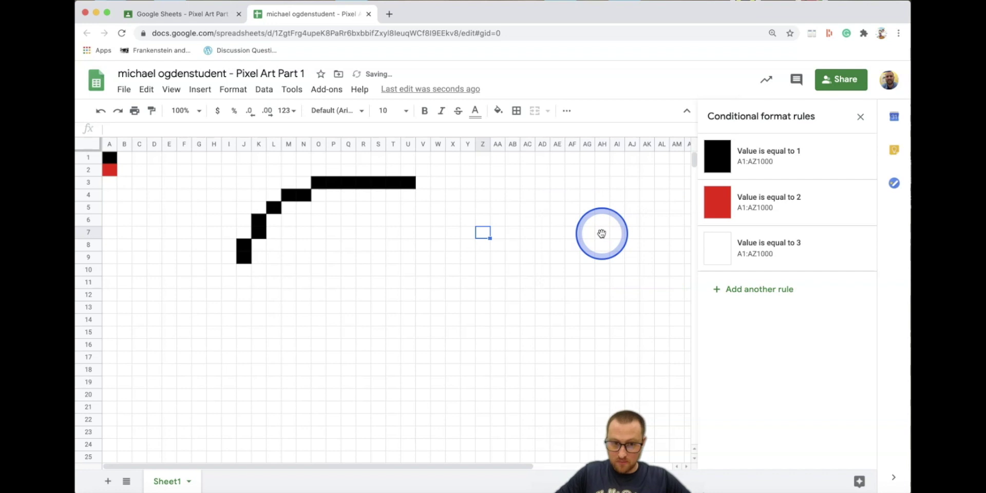
Switch to the Google Classroom assignment and turn in the attached Pixel Art Part 1 sheet
{"action": "left_click", "coordinate": [204, 14]}
{"action": "scroll", "coordinate": [418, 180], "scroll_direction": "up", "scroll_amount": 5}
{"action": "left_click", "coordinate": [749, 308]}
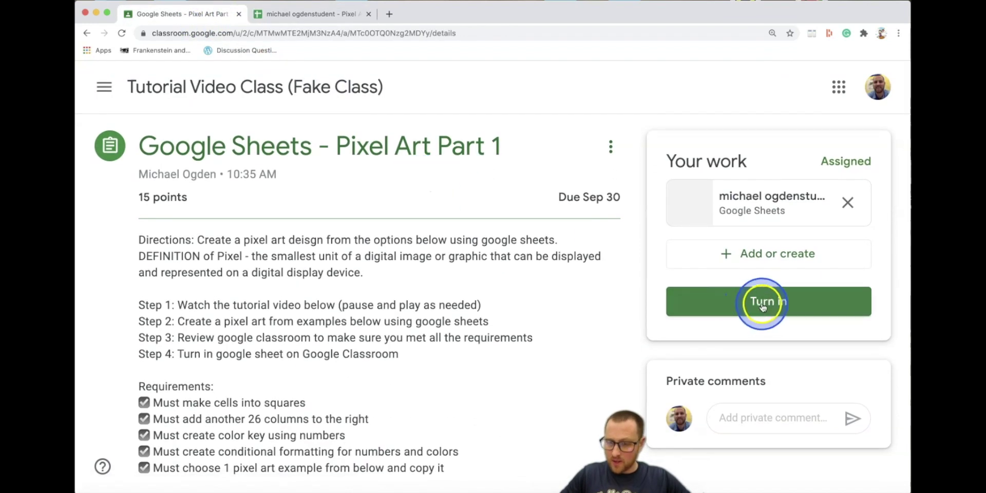